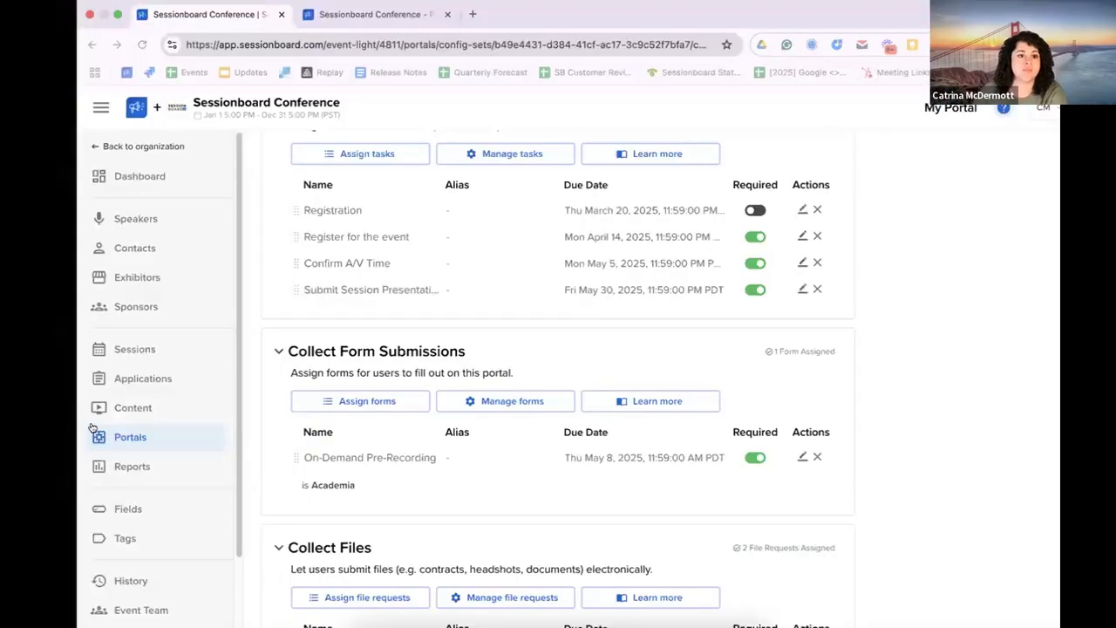
Step: Open the event's portals and review the actions available for the Default People Portal
left_click(93, 432)
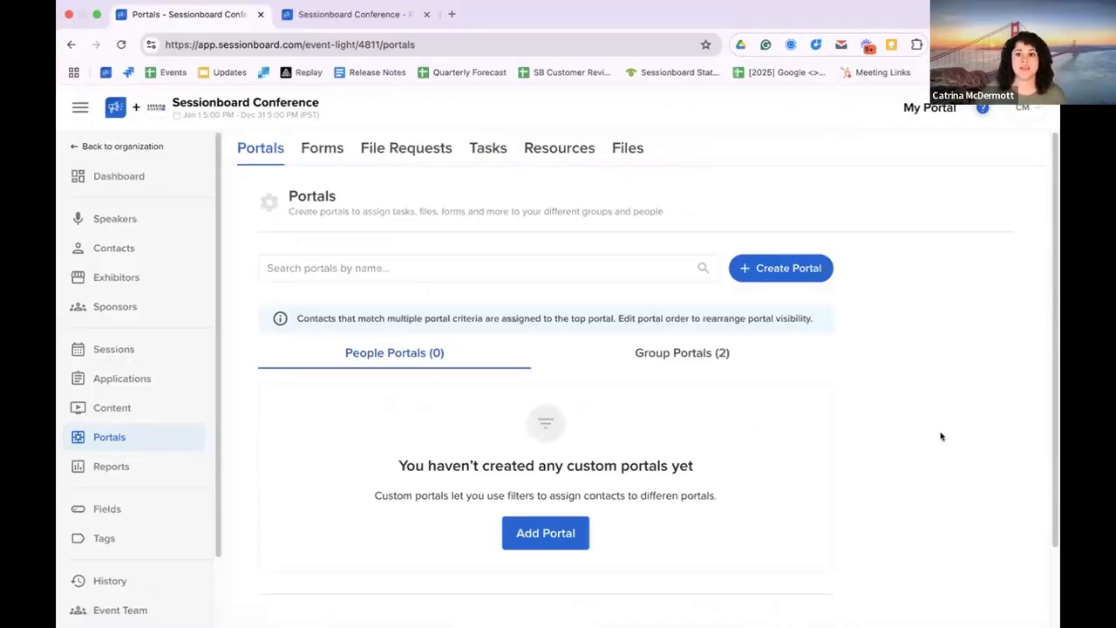
scroll(903, 431, "down", 3)
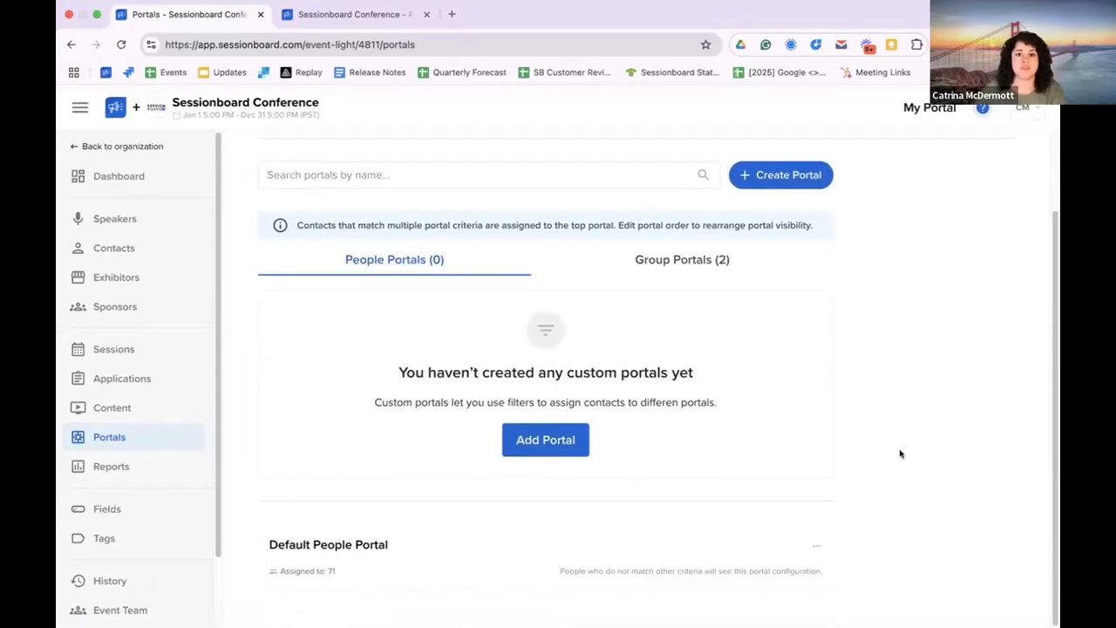
left_click(812, 547)
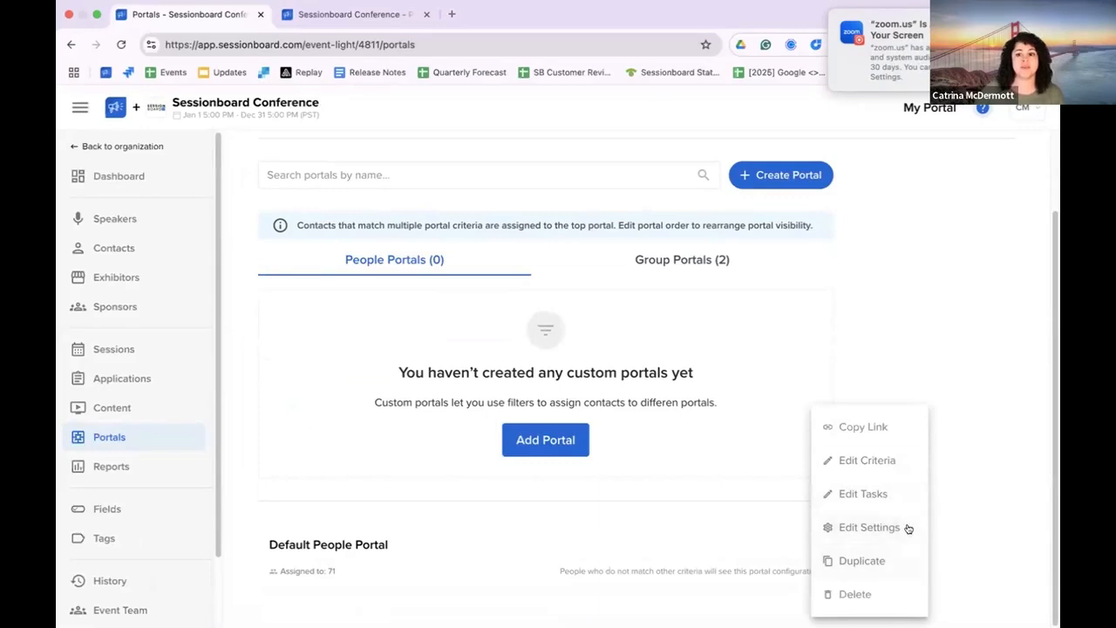
left_click(999, 513)
scroll(999, 513, "up", 2)
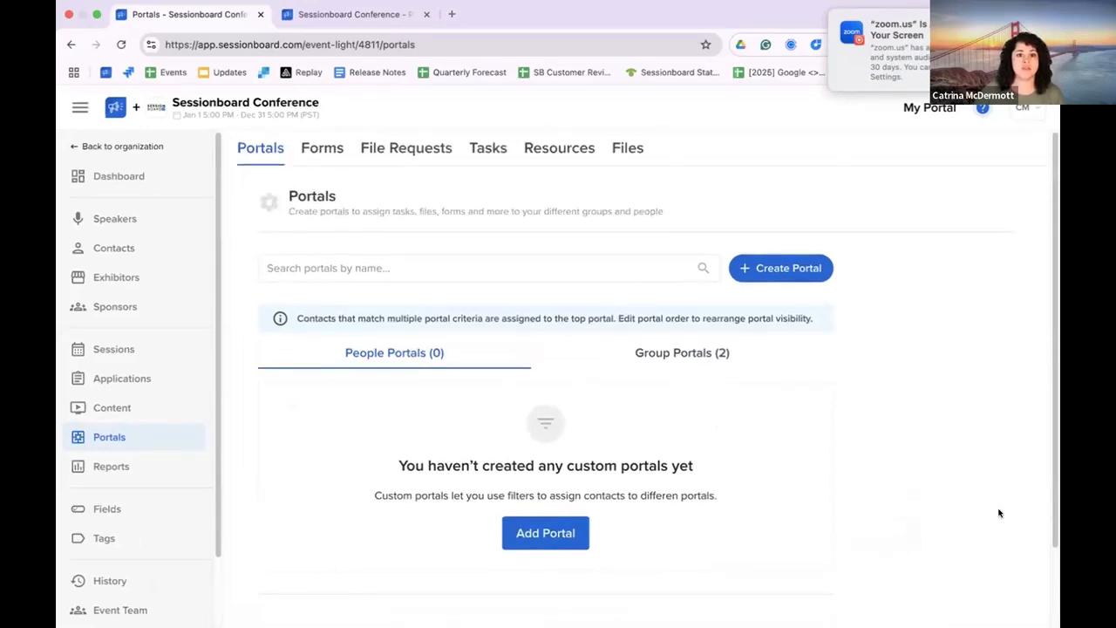
Step: Create a new portal form that collects information from Sessions and start building it
left_click(322, 150)
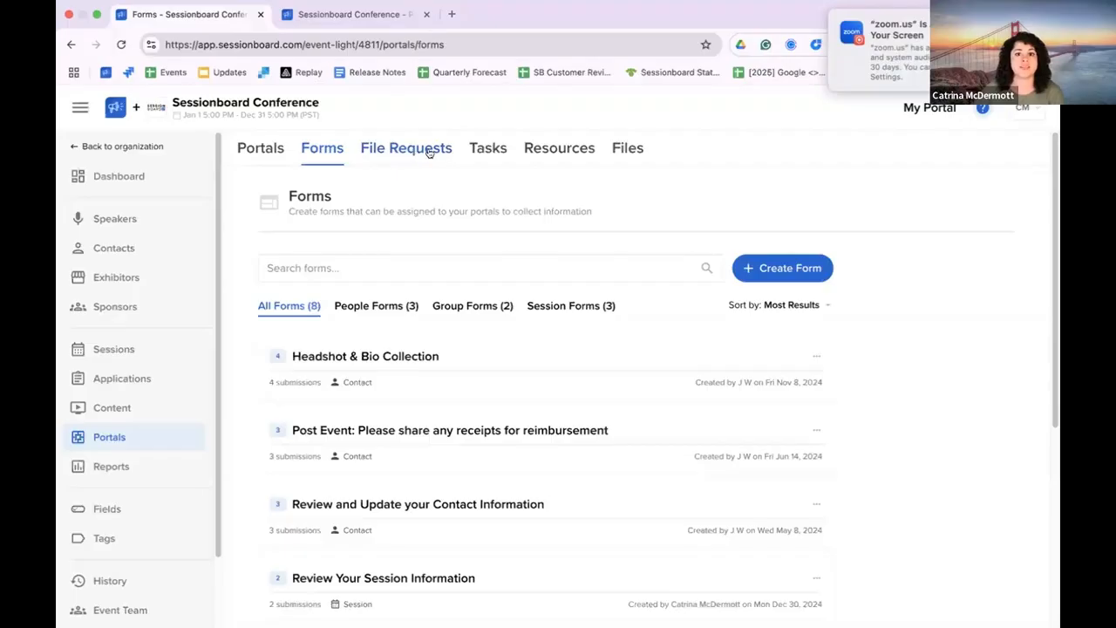
left_click(748, 268)
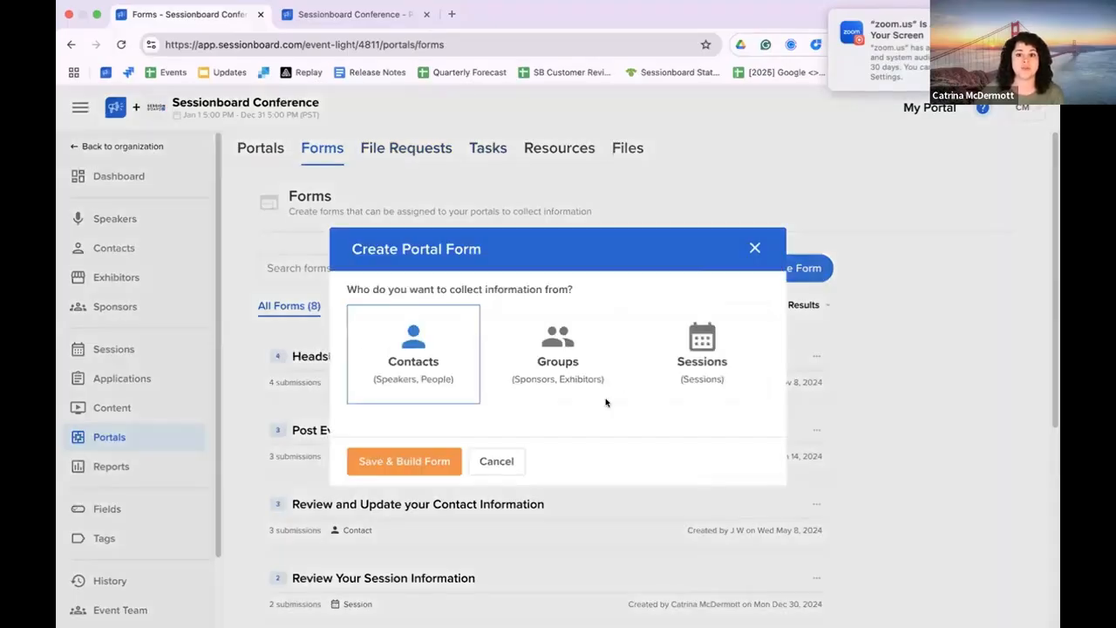
left_click(735, 381)
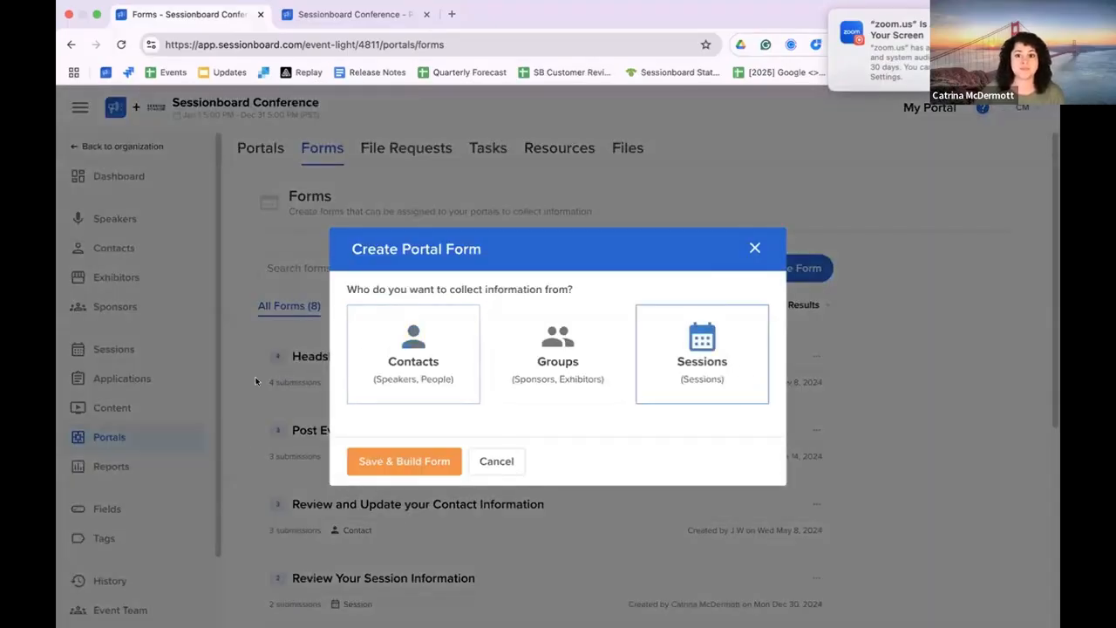
left_click(378, 465)
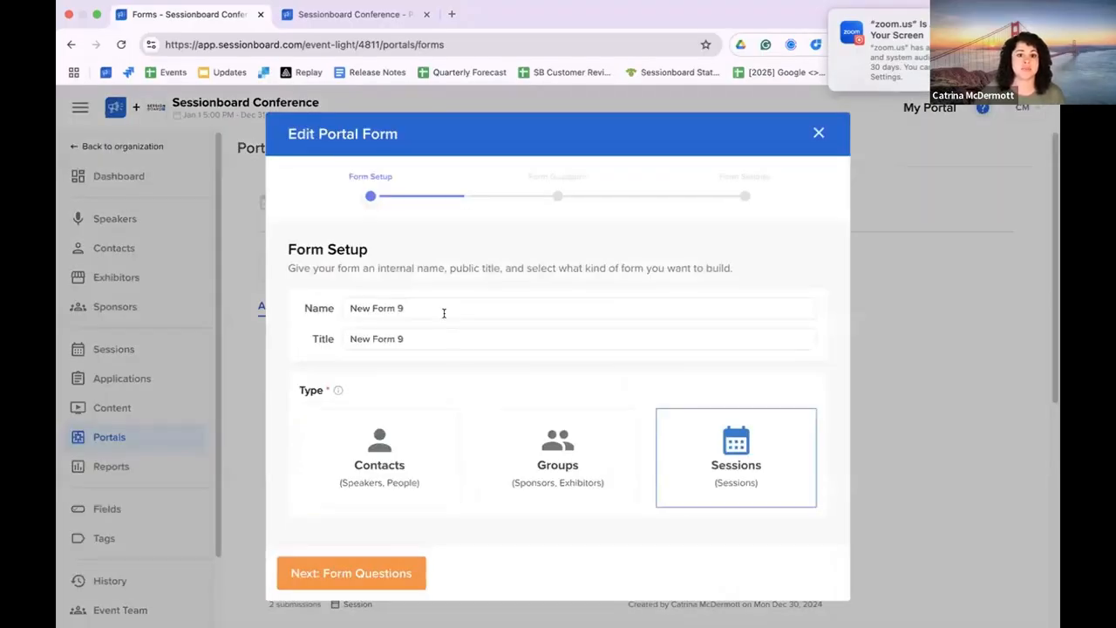
Step: Set both the form's name and title to "New Session Task" and proceed to the form questions
triple_click(443, 313)
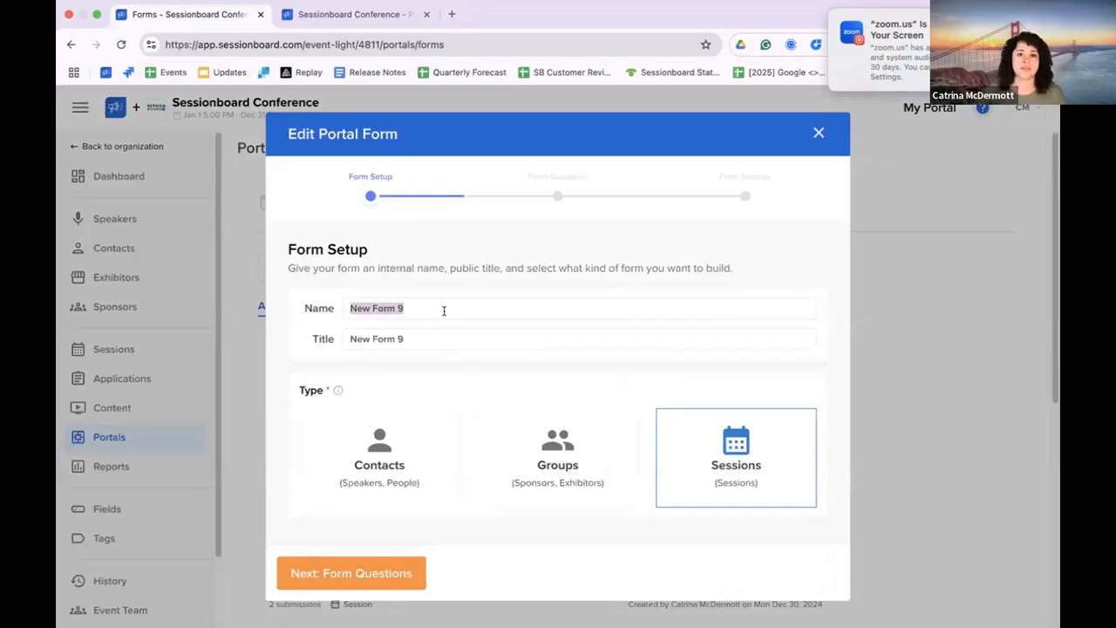
double_click(443, 311)
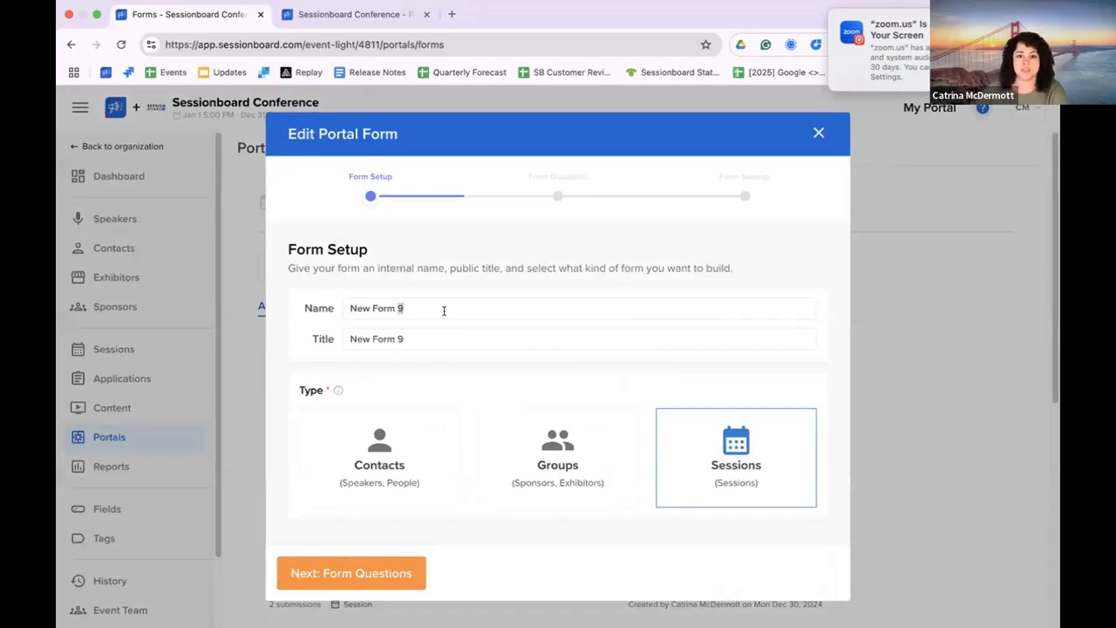
triple_click(443, 311)
type("Ne")
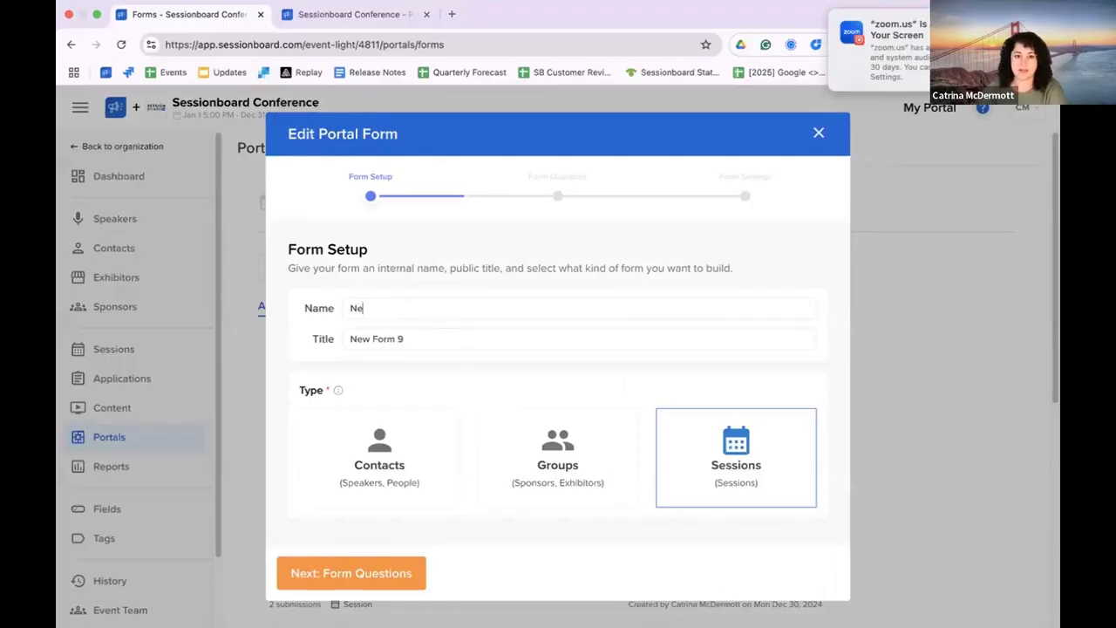
type("w Session Task")
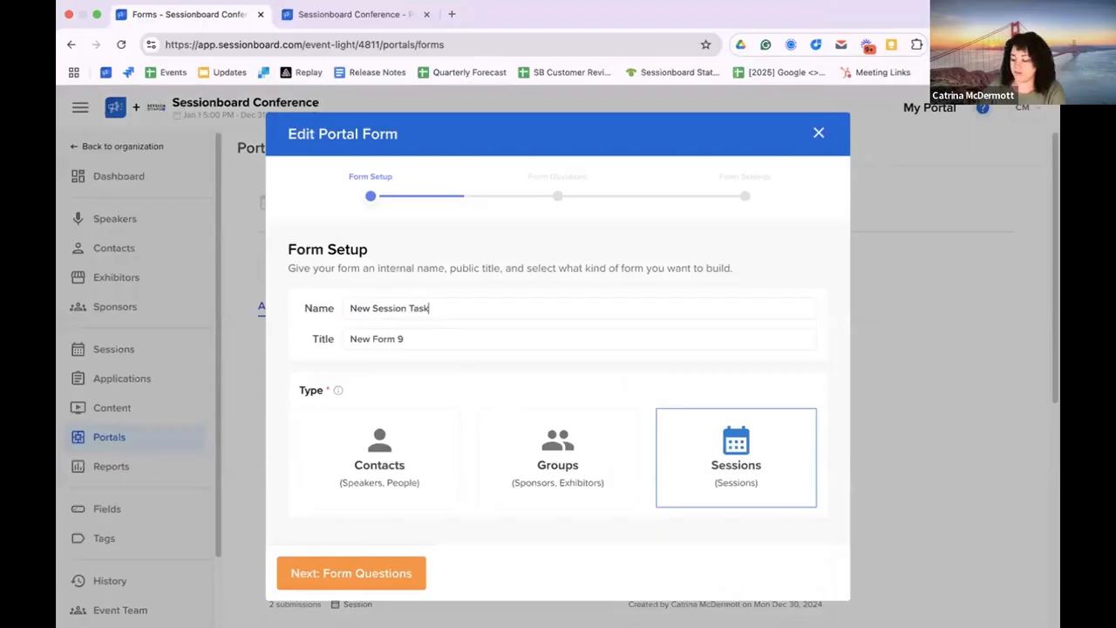
key("super+a")
key("super+c")
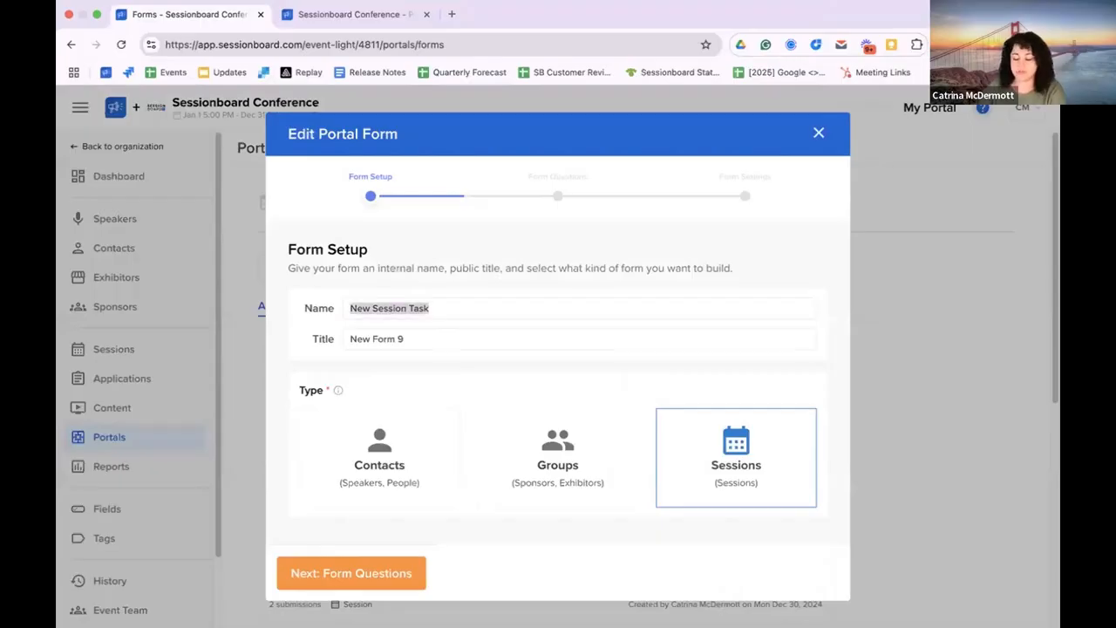
triple_click(427, 336)
key("super+v")
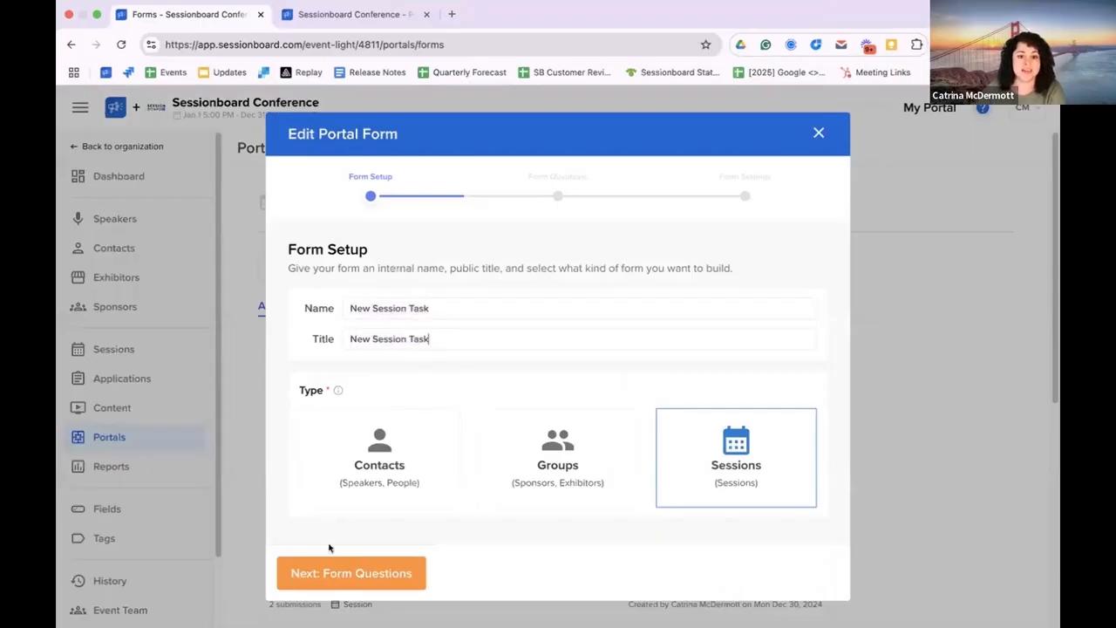
left_click(340, 568)
Step: Replace the form's Title question with a required Description question and save the form
scroll(767, 358, "down", 1)
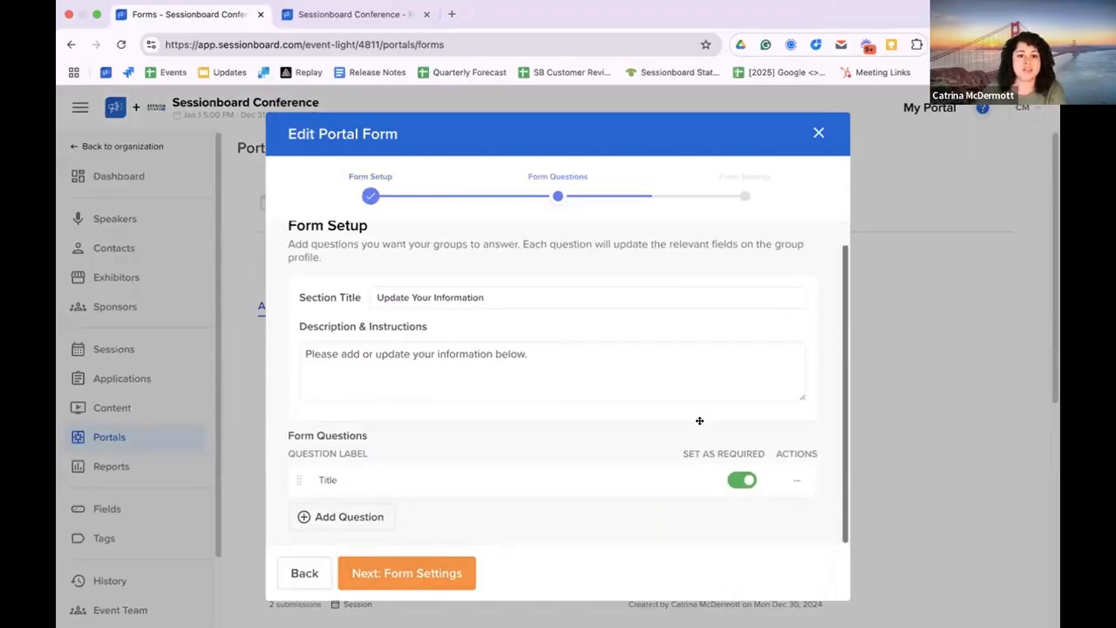
left_click(375, 517)
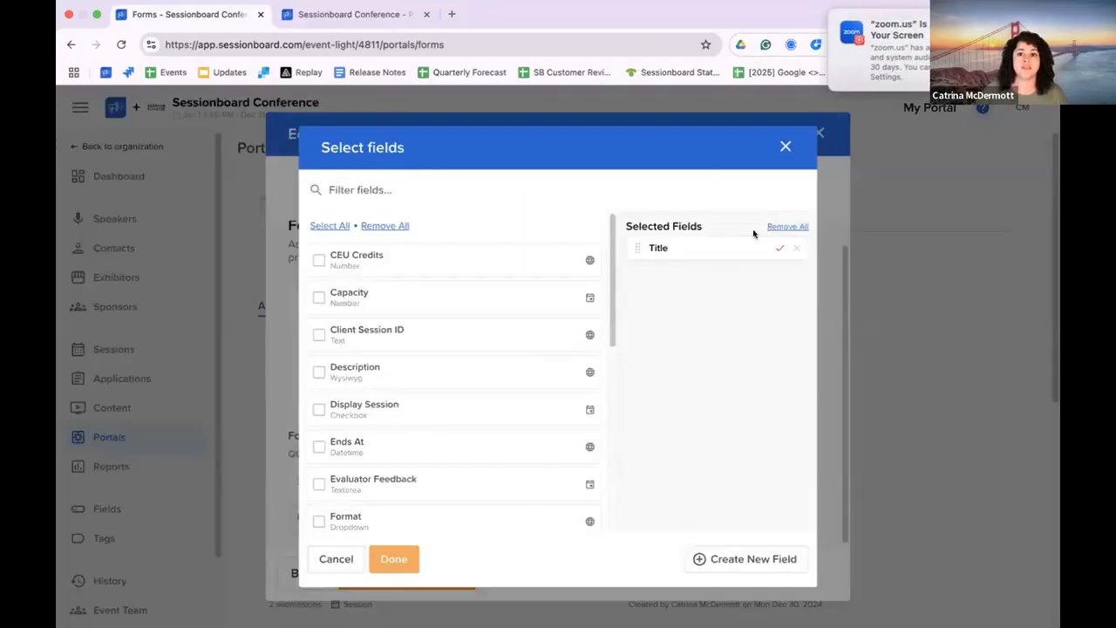
left_click(803, 245)
left_click(396, 187)
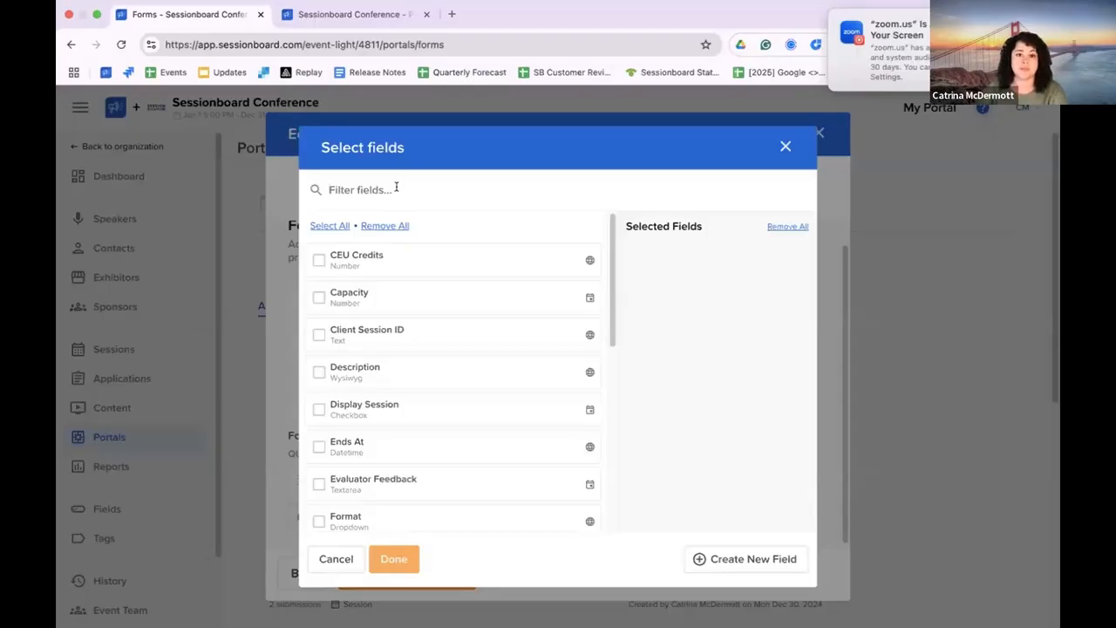
type("Des")
left_click(375, 256)
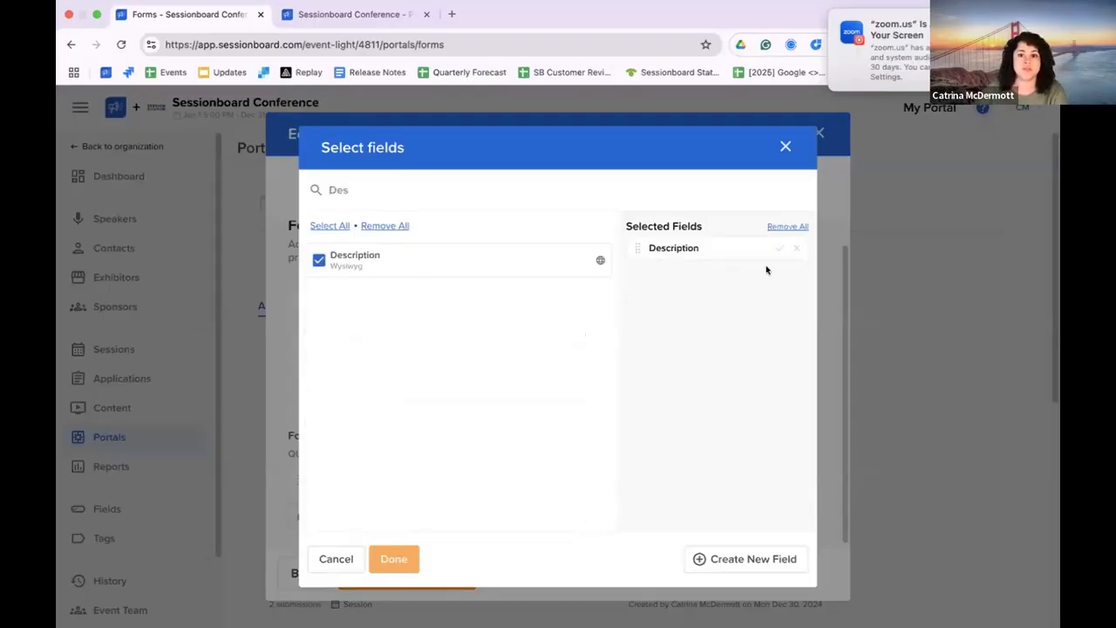
left_click(779, 248)
left_click(394, 559)
left_click(411, 565)
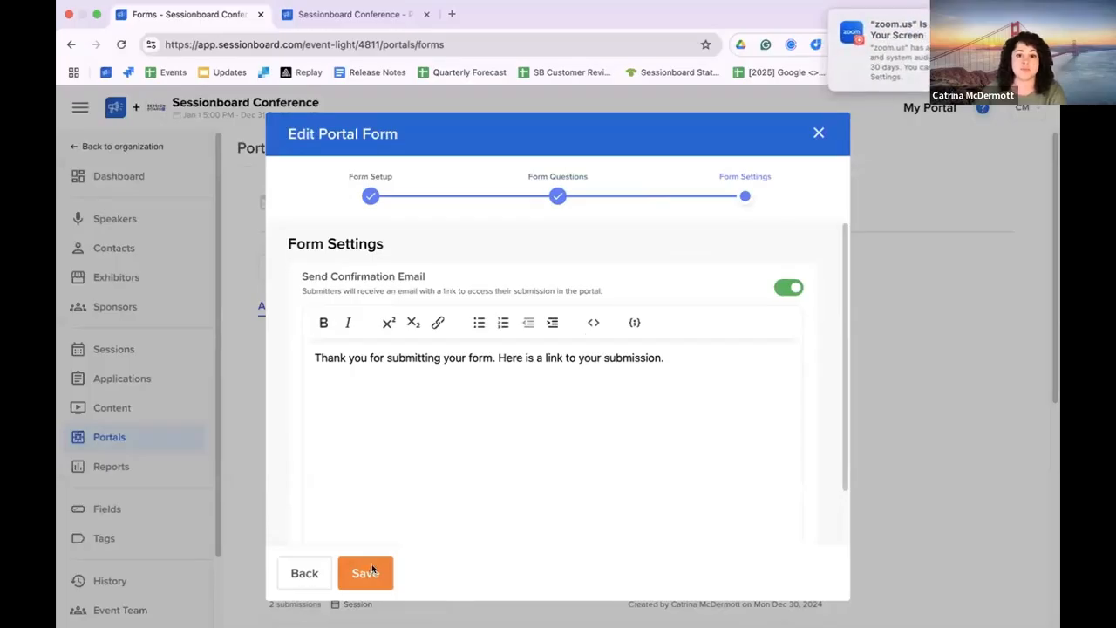
left_click(372, 567)
Step: Assign the New Session Task form to the Default People Portal's form submissions and save the selection
left_click(401, 152)
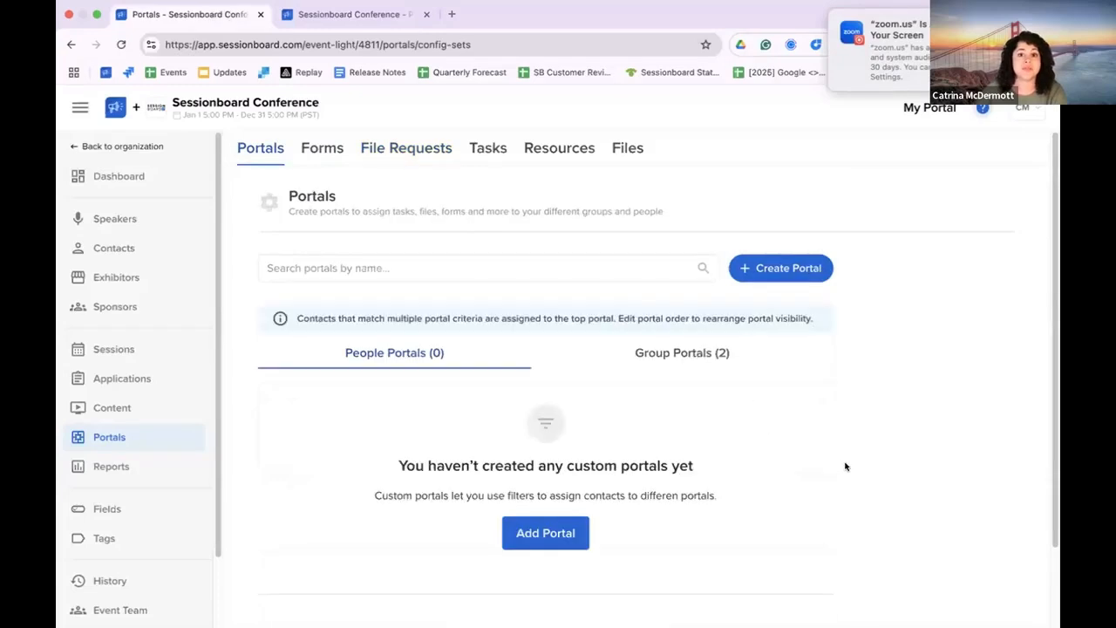
scroll(843, 463, "down", 2)
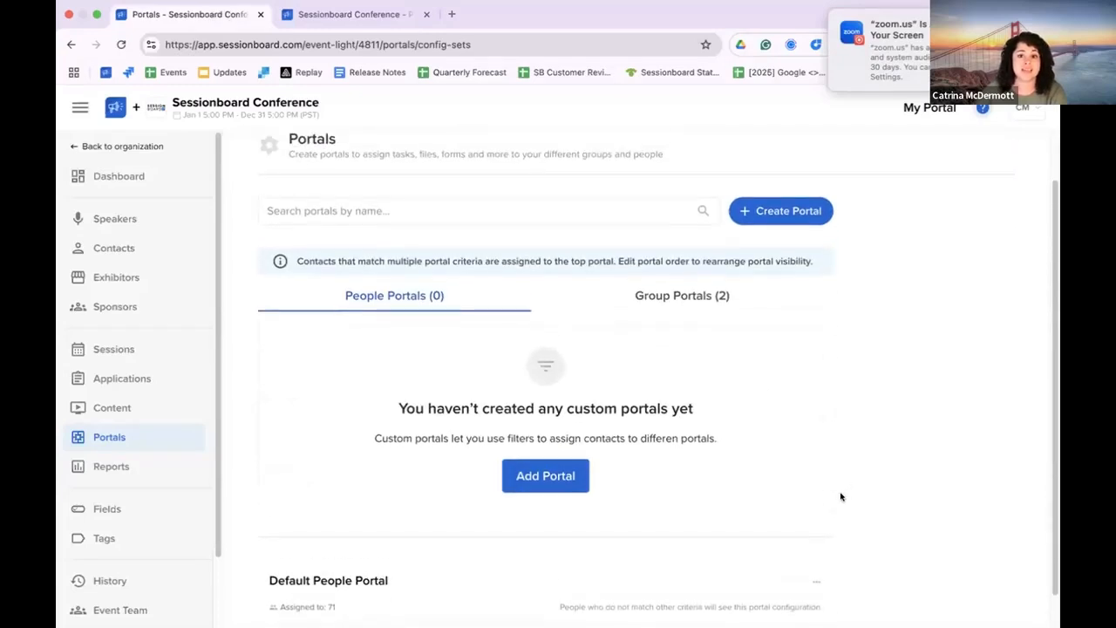
left_click(817, 545)
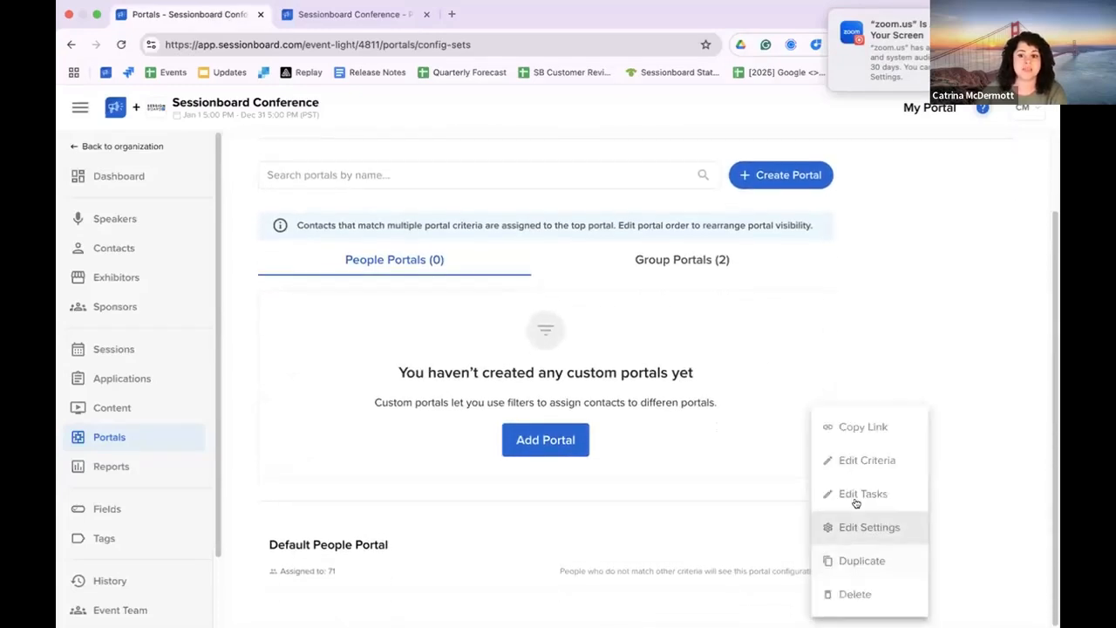
left_click(858, 494)
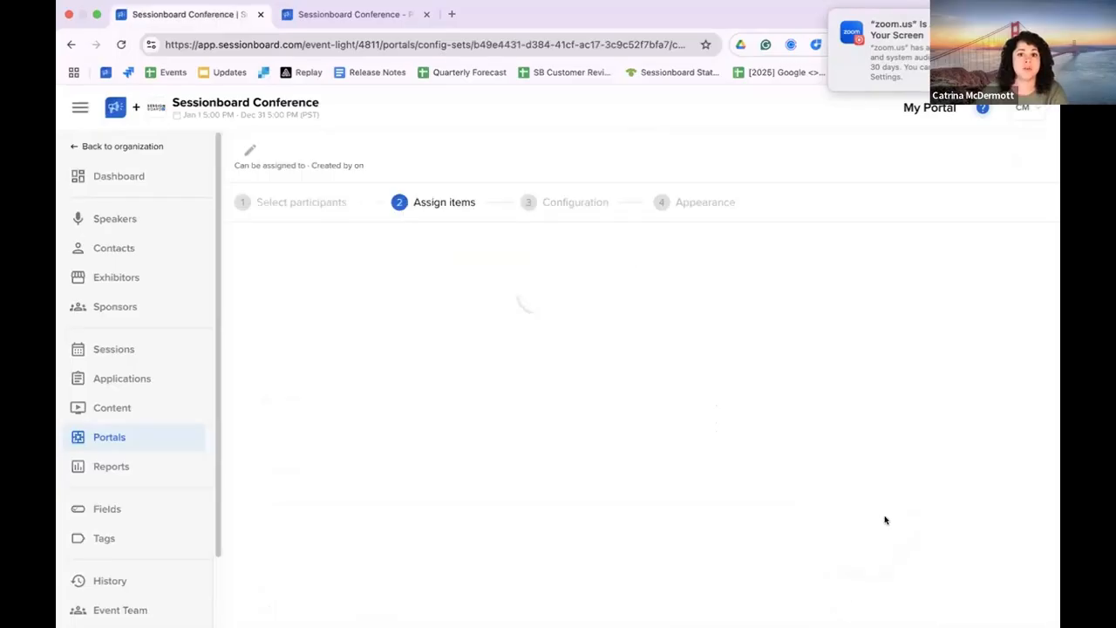
left_click_drag(1053, 265, 1046, 363)
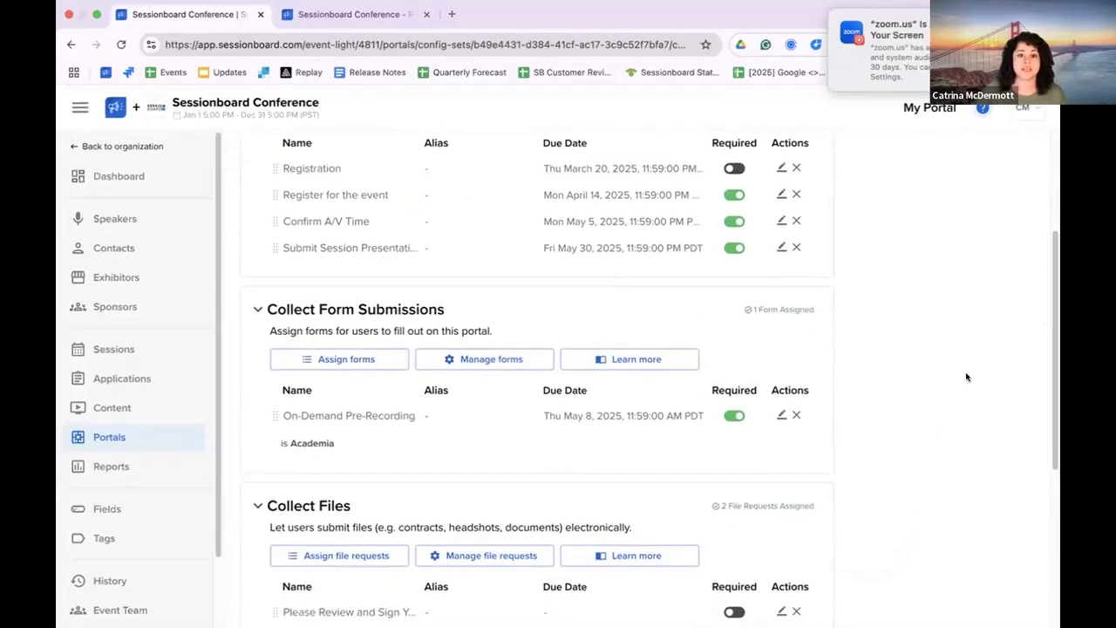
left_click(358, 364)
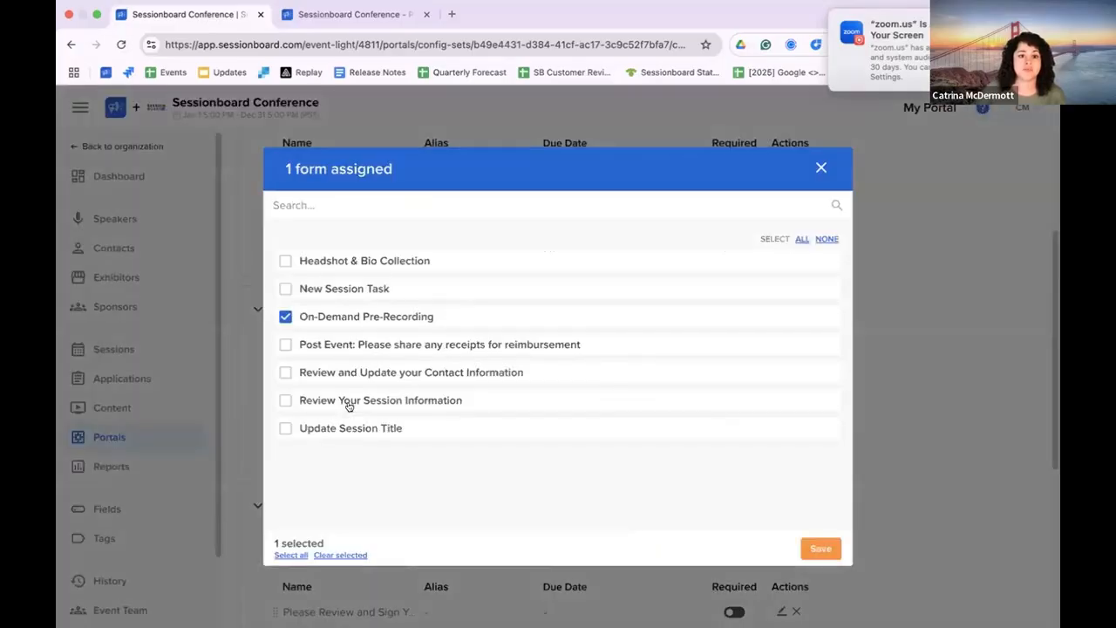
left_click(288, 289)
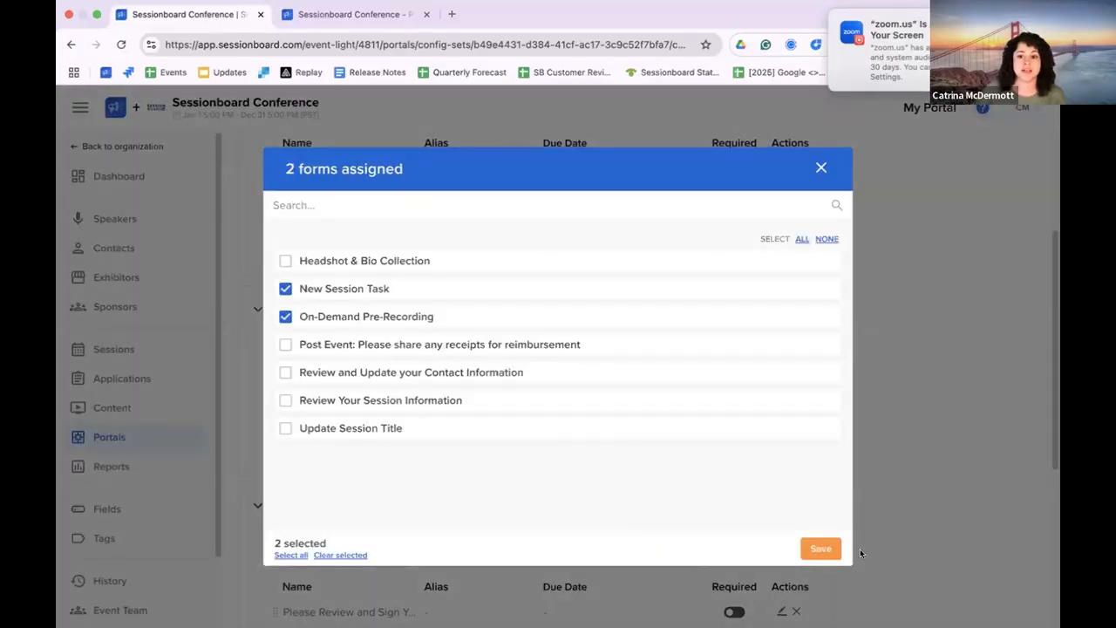
left_click(805, 546)
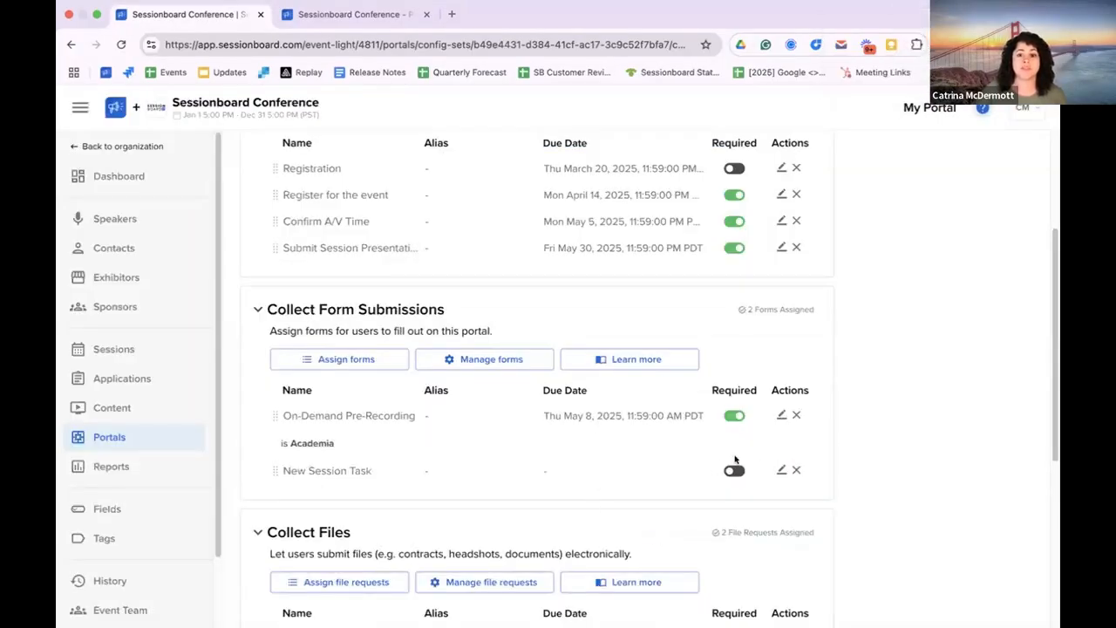
Step: In the New Session Task form's assignment settings, make completed tasks view-only and mark the form as required
left_click(780, 470)
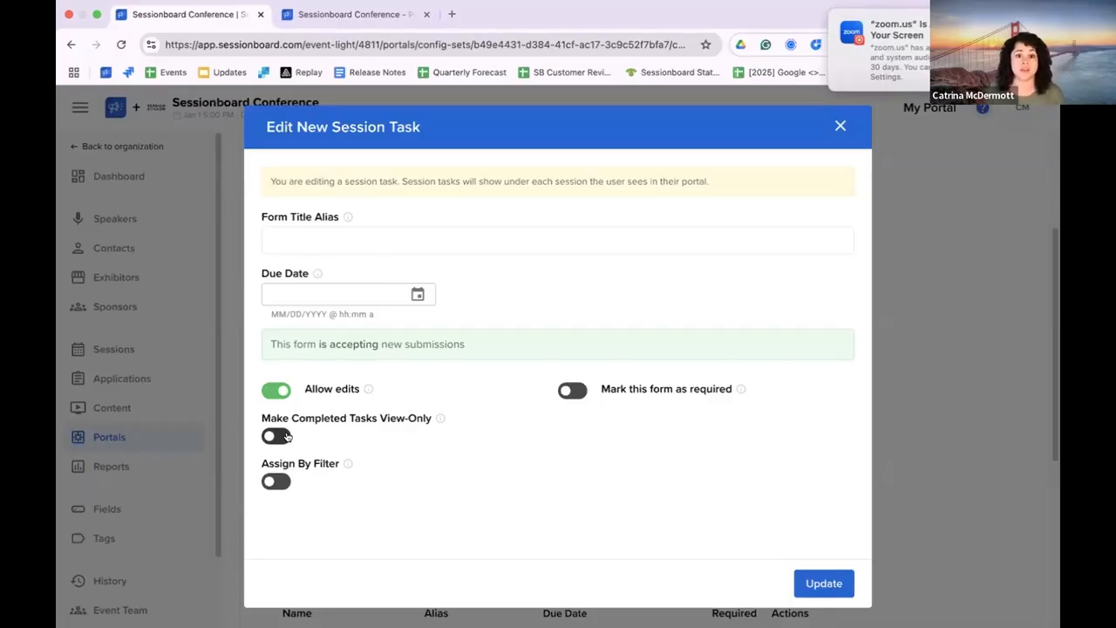
left_click(287, 436)
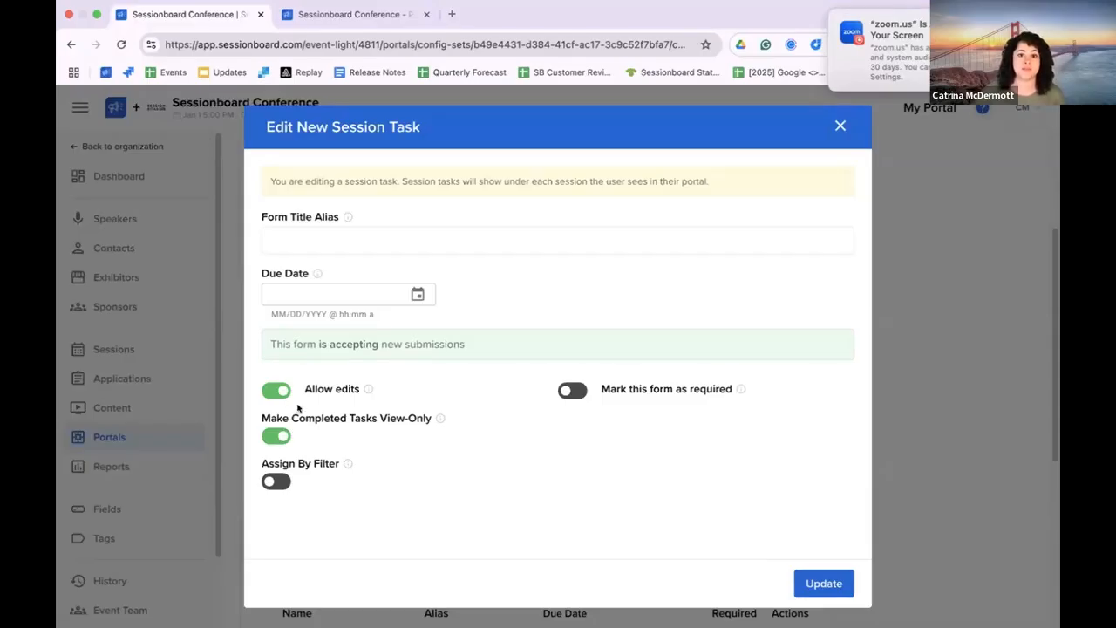
left_click(571, 391)
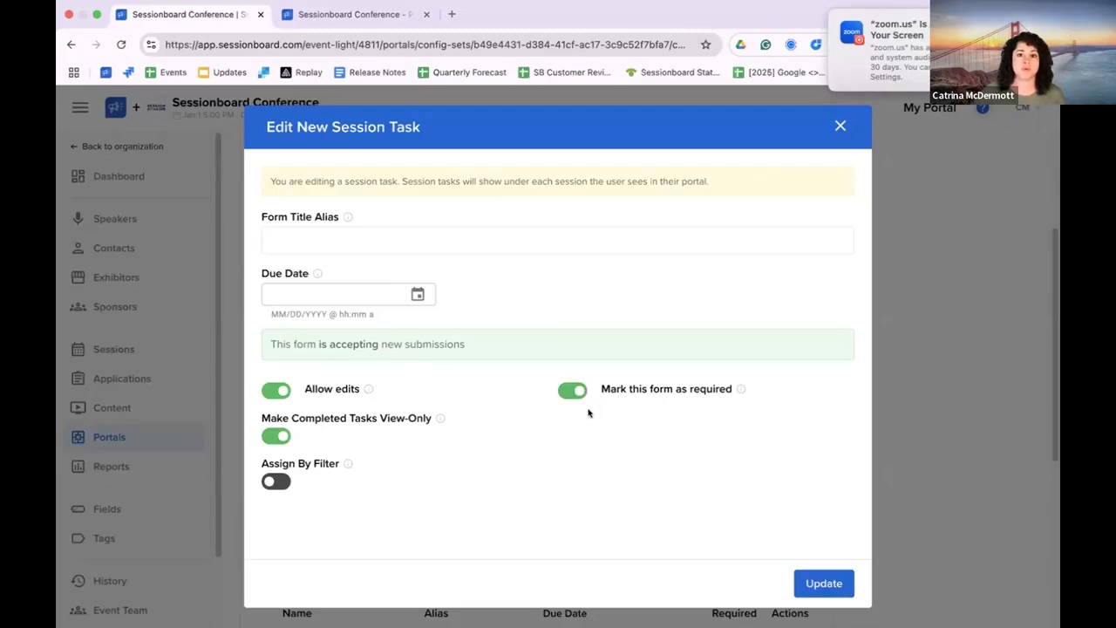
Step: Turn on Assign By Filter for the New Session Task form, add the filter "Tags is Review", and save the assignment settings
left_click(268, 480)
scroll(463, 488, "down", 2)
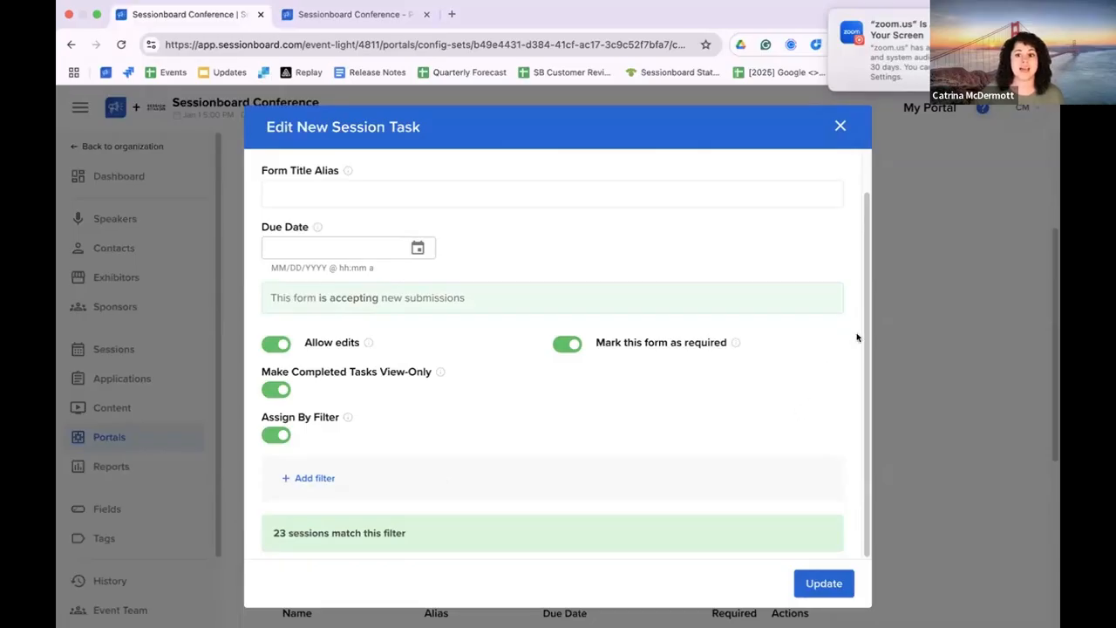
left_click(319, 477)
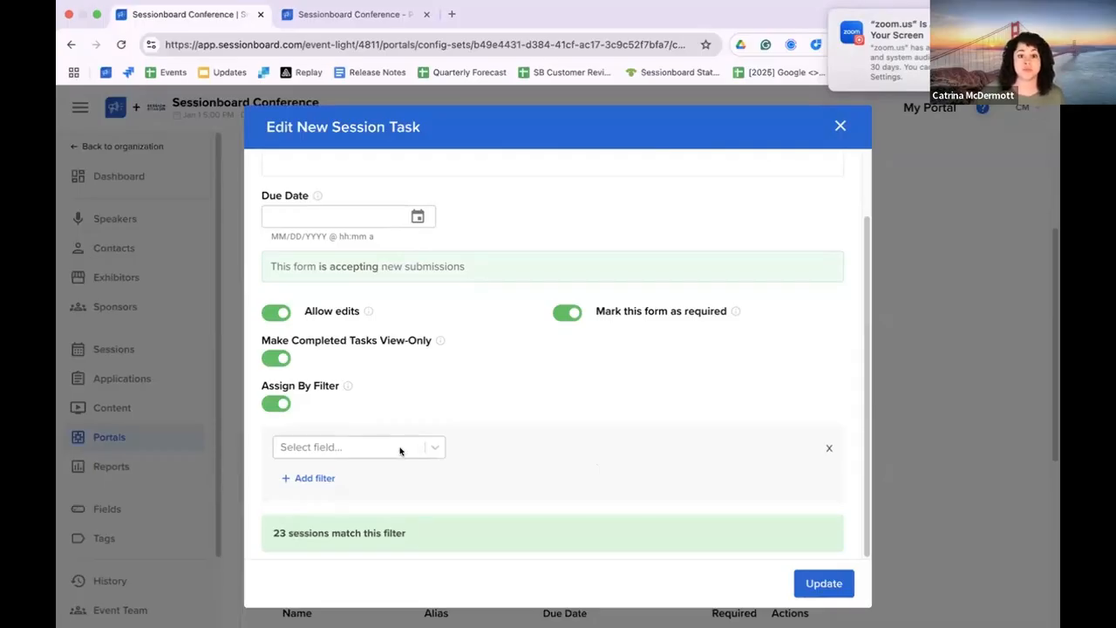
left_click(402, 451)
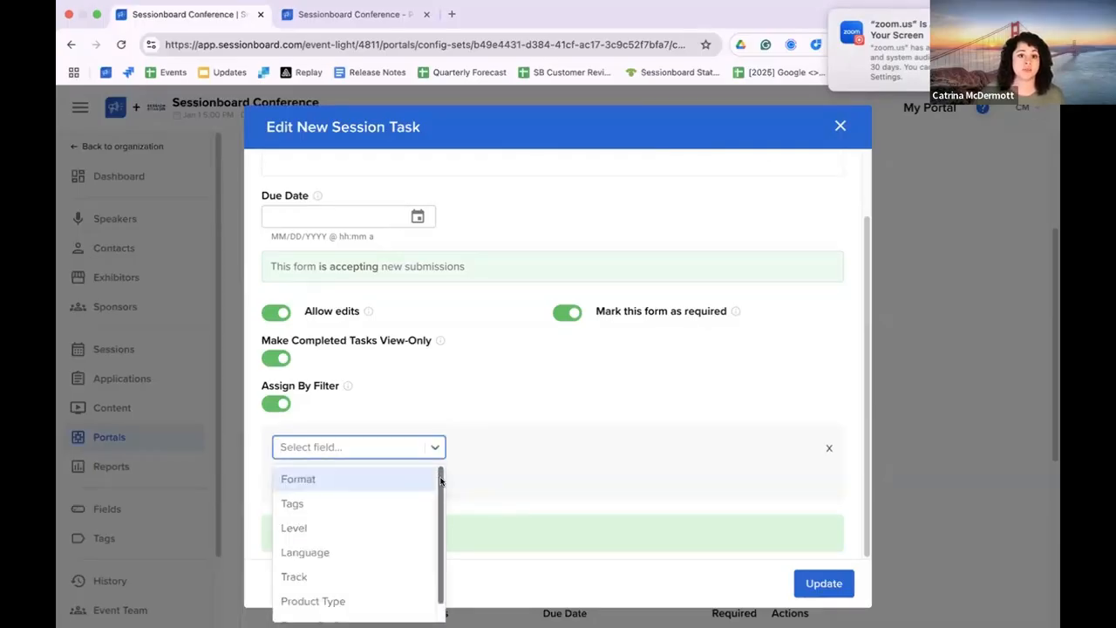
scroll(432, 511, "down", 1)
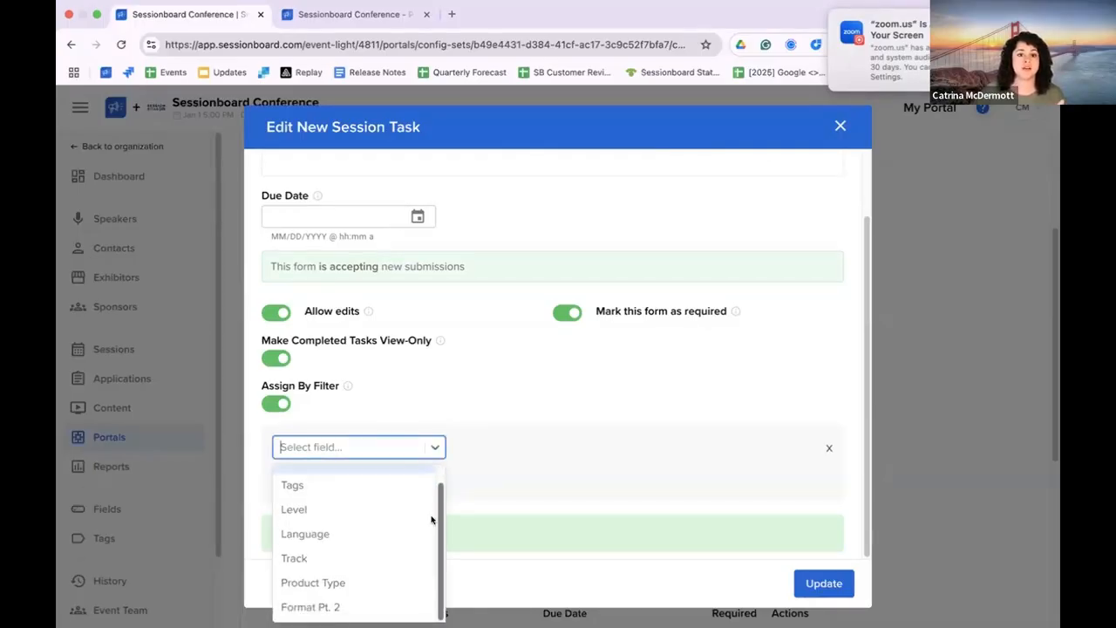
scroll(442, 497, "up", 1)
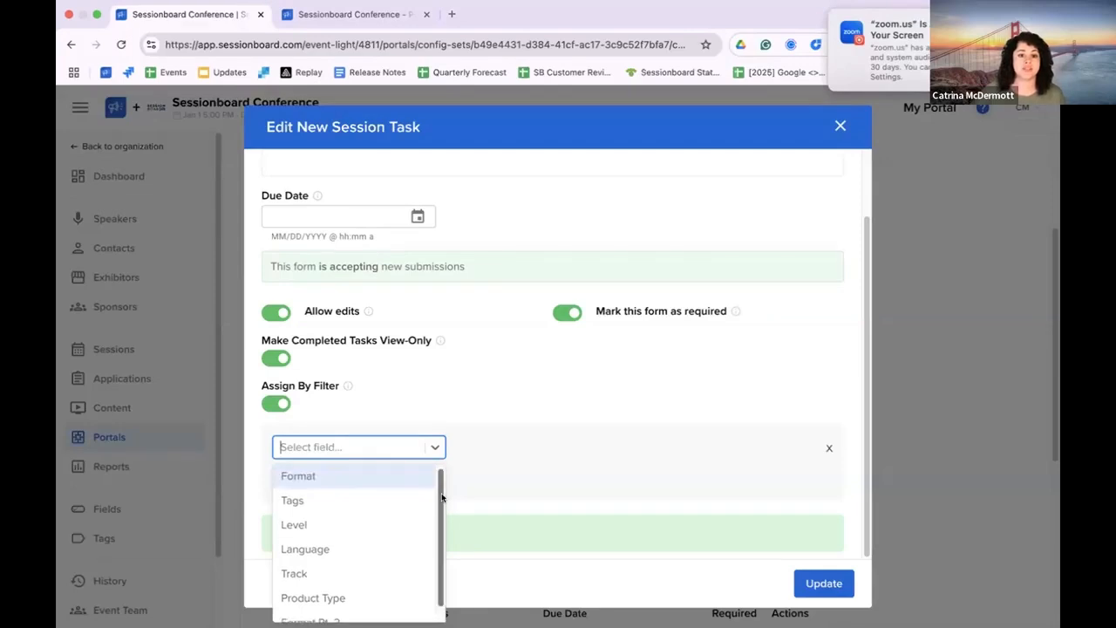
left_click(352, 501)
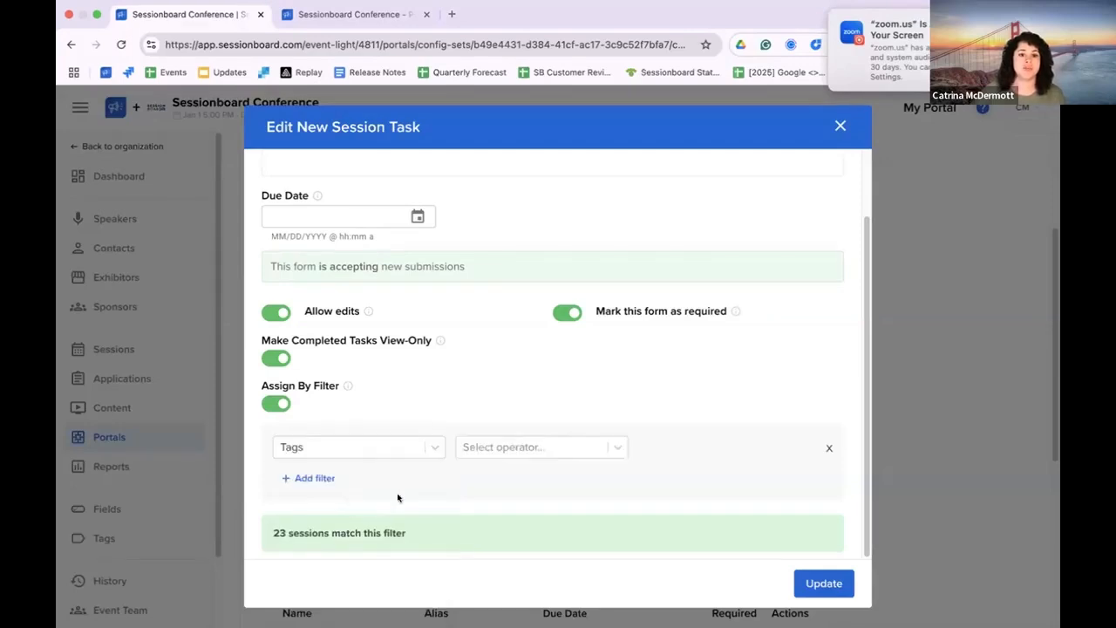
left_click(583, 447)
left_click(558, 528)
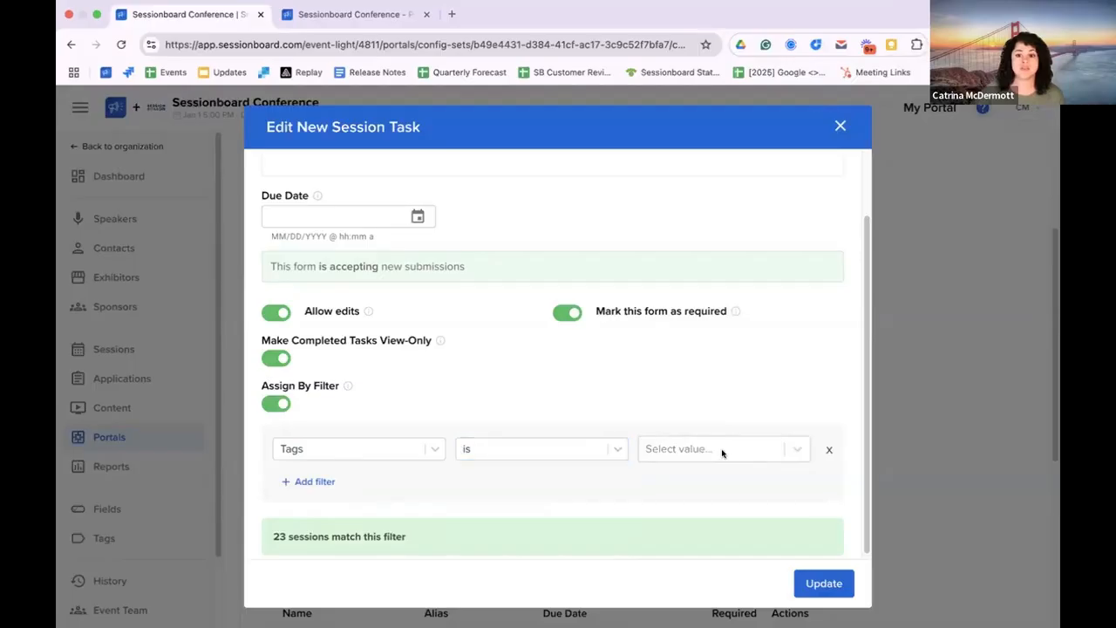
left_click(722, 452)
left_click(689, 536)
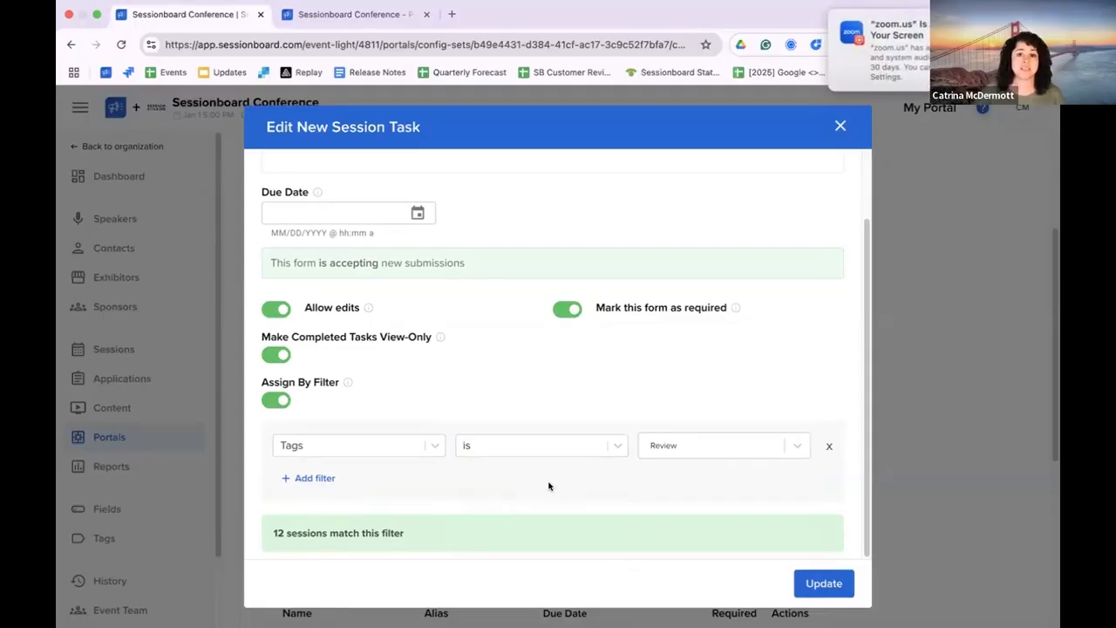
left_click(836, 582)
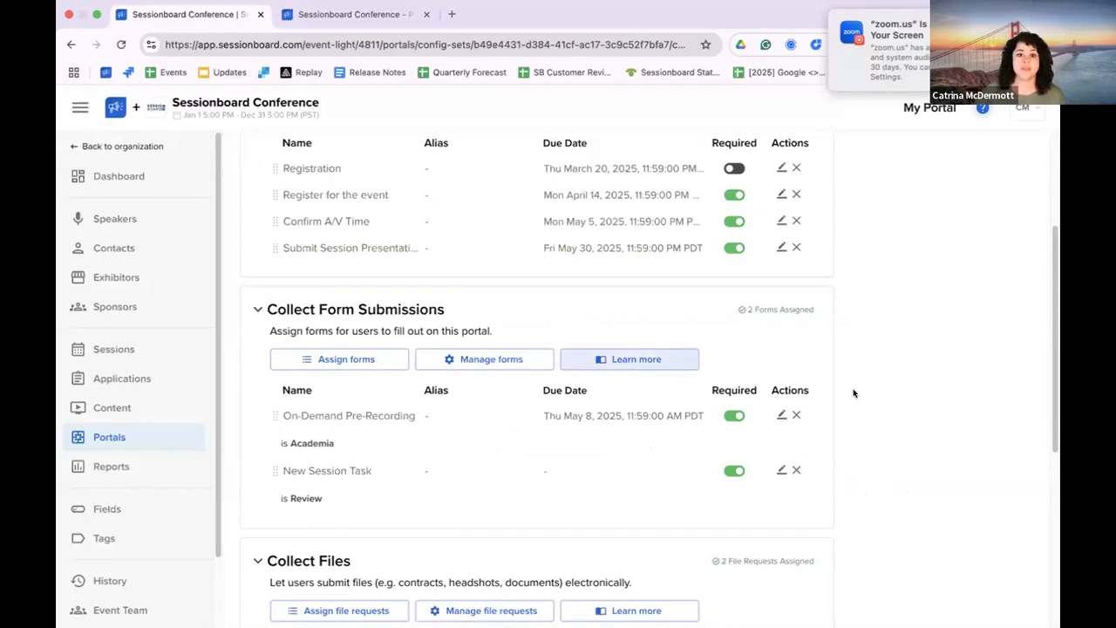
Step: Proceed from Assign items to the Configuration stage of the Default People Portal
scroll(865, 408, "up", 2)
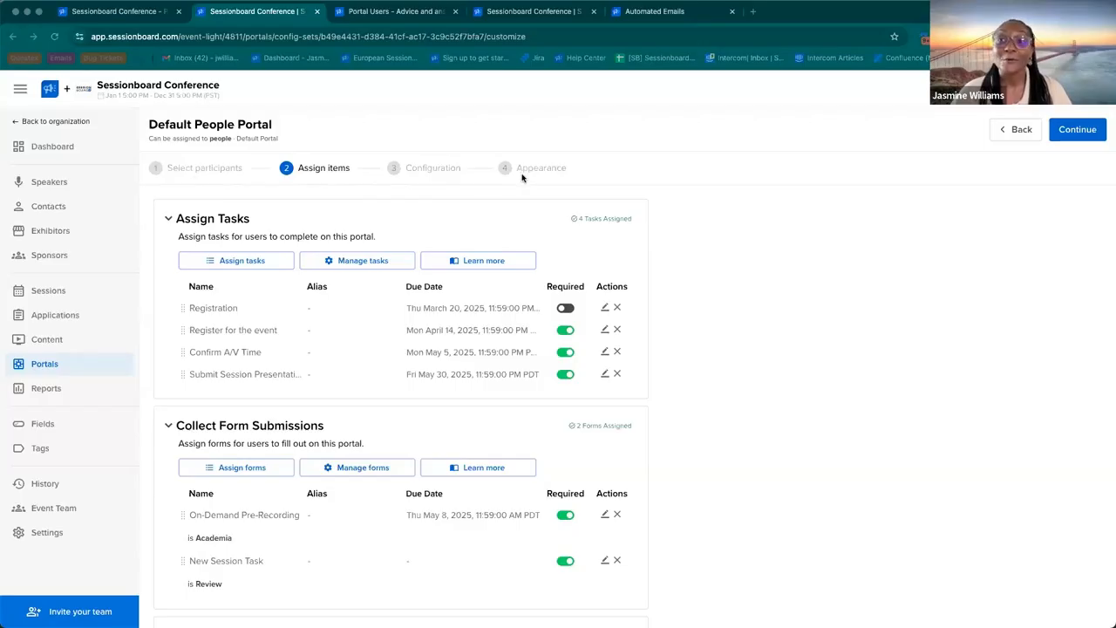
left_click(1079, 136)
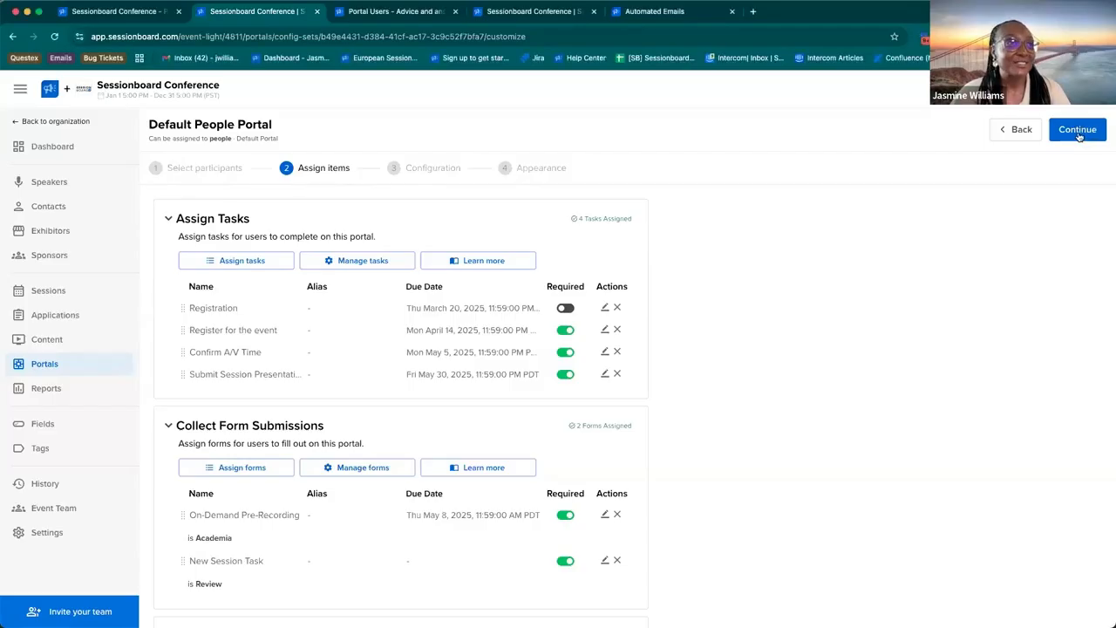
left_click(1079, 135)
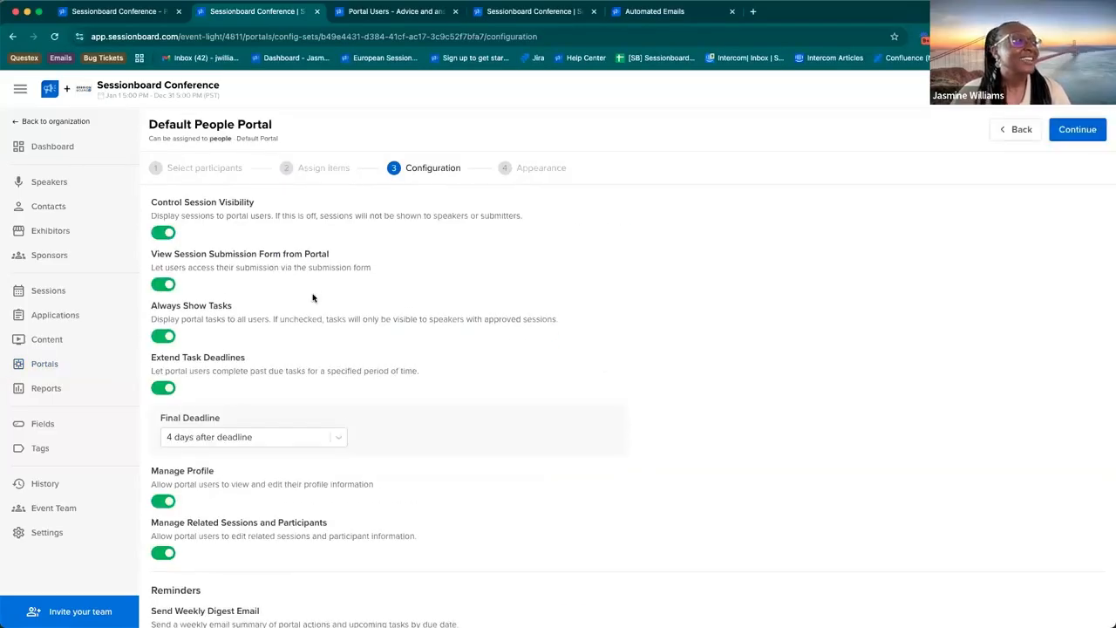
Step: Review the Control Session Visibility setting and its description, switching it off and on again
scroll(313, 297, "down", 2)
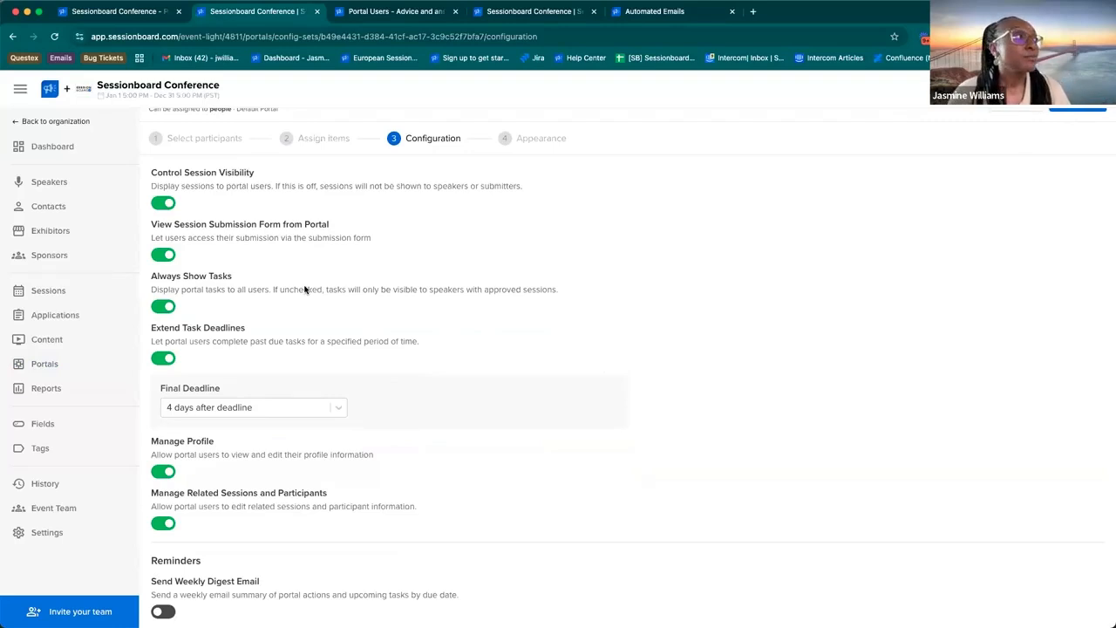
scroll(305, 289, "up", 1)
triple_click(203, 203)
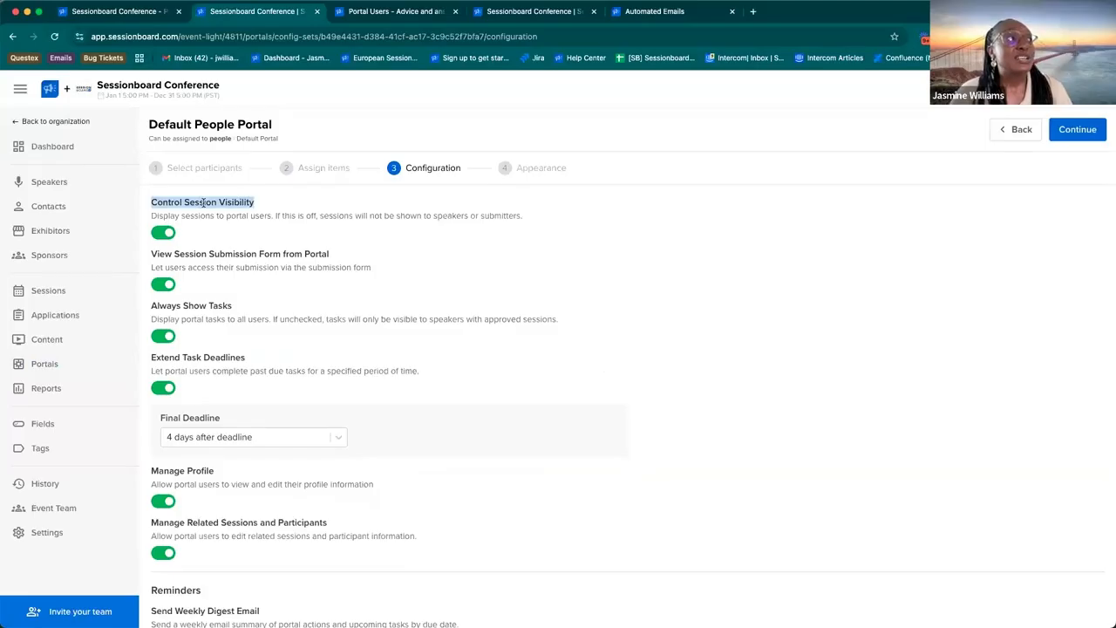
triple_click(212, 224)
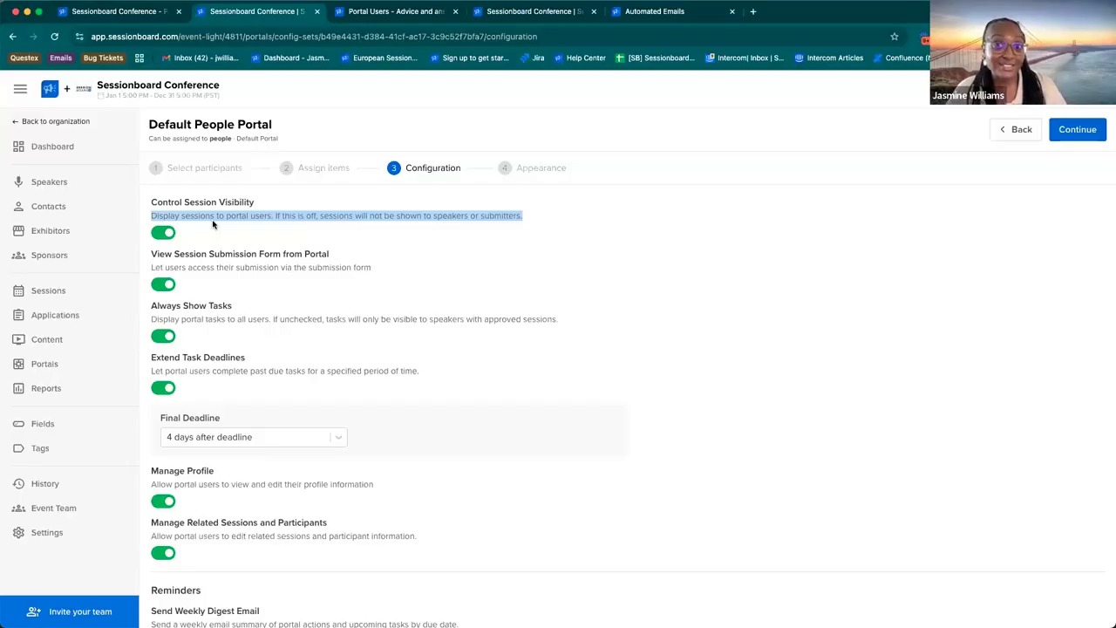
left_click(164, 234)
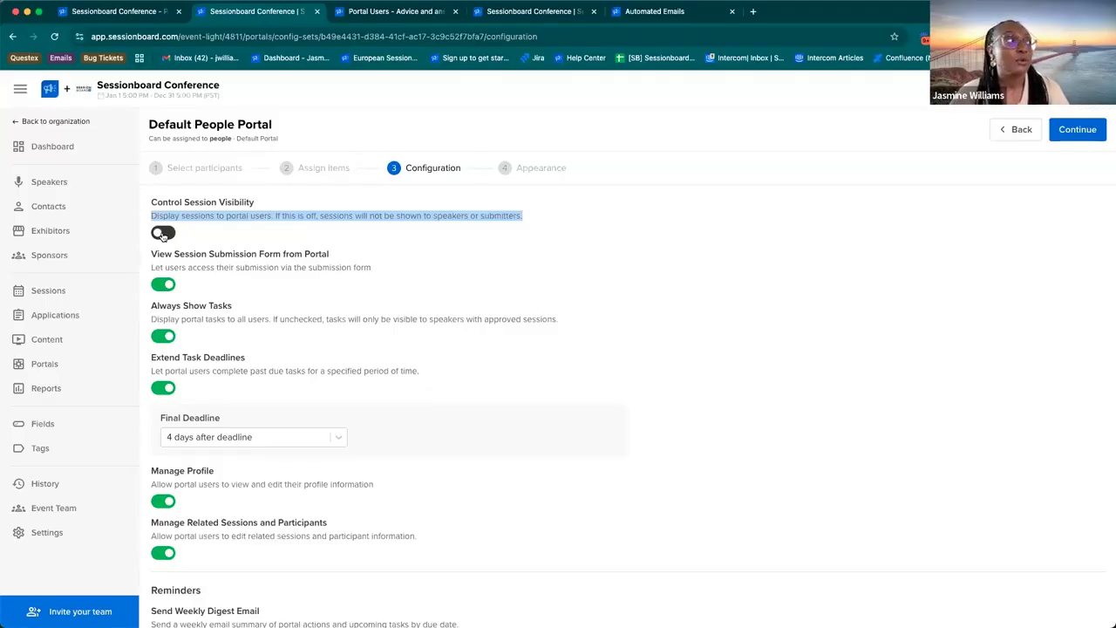
left_click(162, 233)
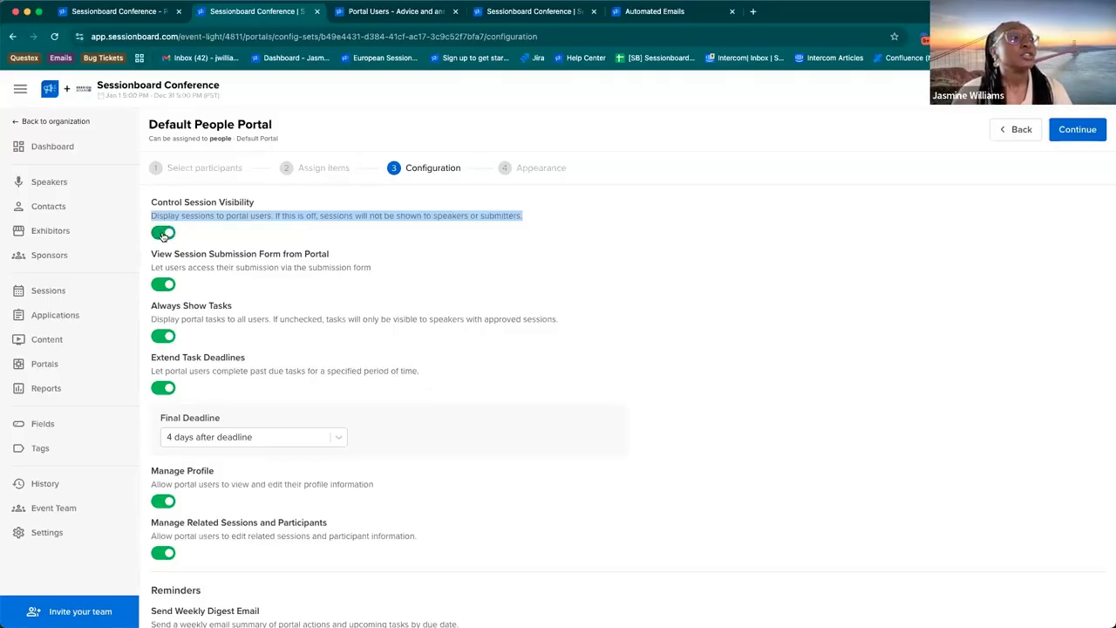
Step: Compare the speaker portal's home page before and after turning off Control Session Visibility
left_click(122, 11)
scroll(420, 380, "down", 4)
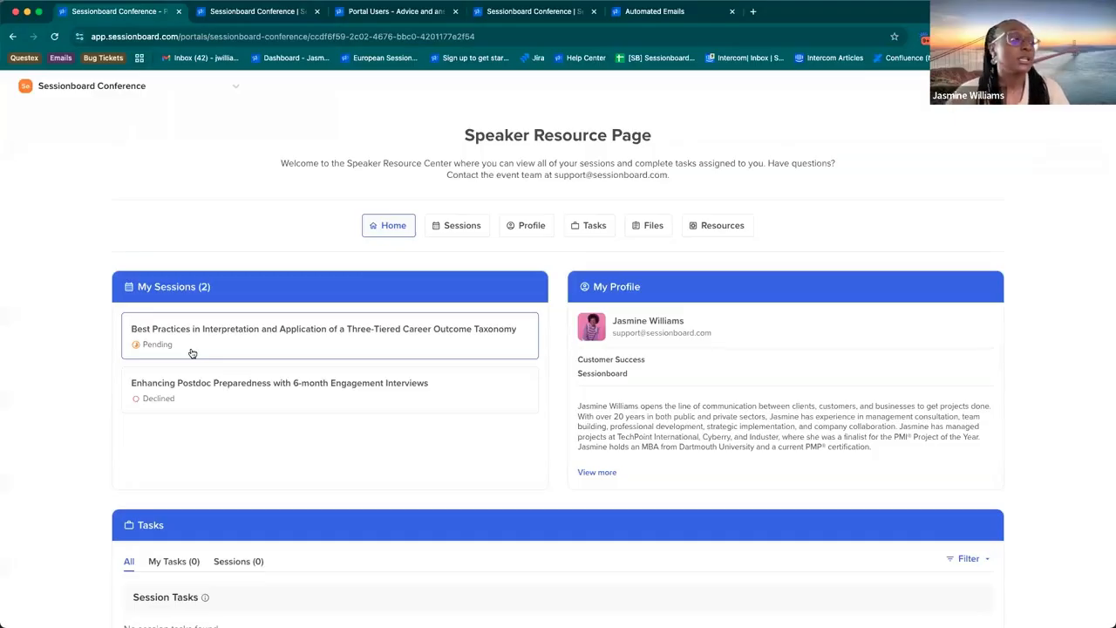
left_click(242, 11)
left_click(162, 231)
left_click(118, 12)
left_click(54, 37)
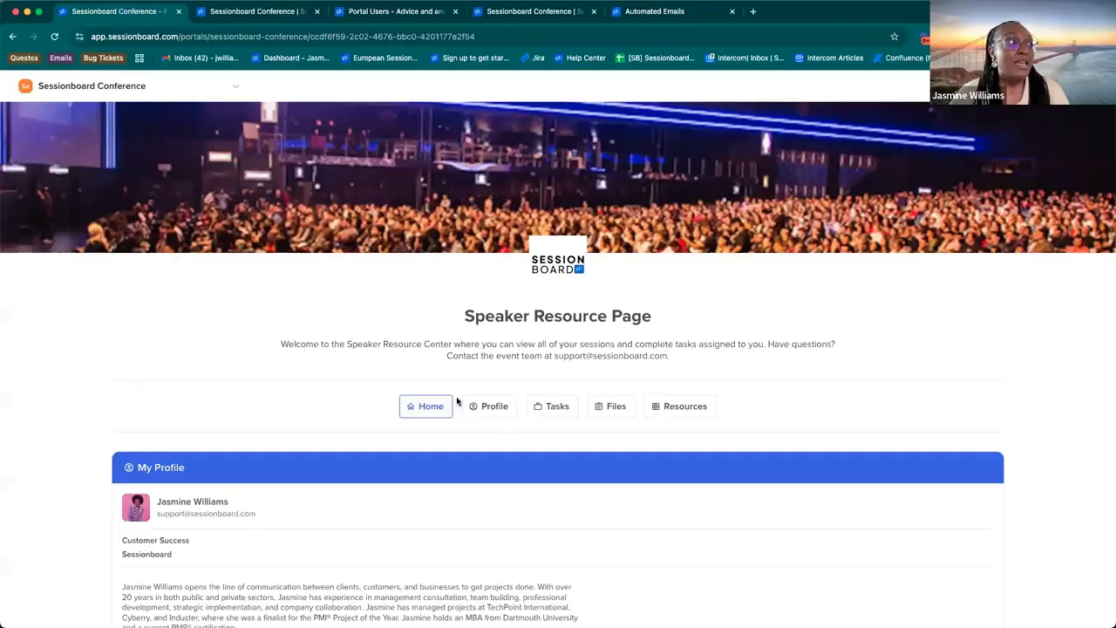
scroll(459, 399, "down", 2)
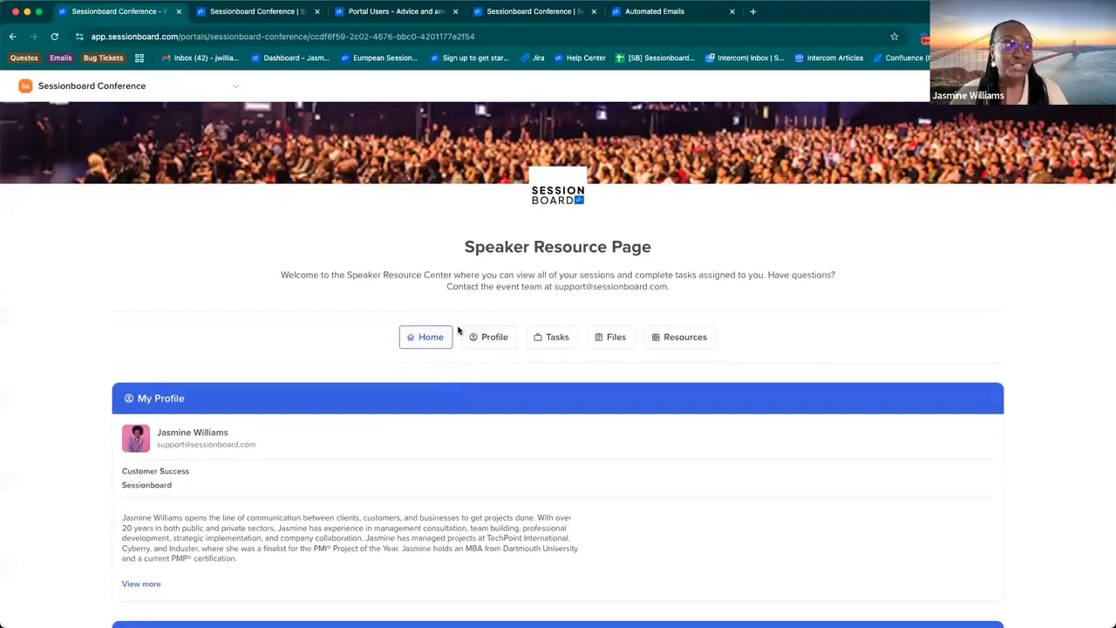
Step: Turn Control Session Visibility back on in the portal configuration and reload the speaker portal
left_click(229, 11)
left_click(198, 254)
scroll(197, 255, "down", 1)
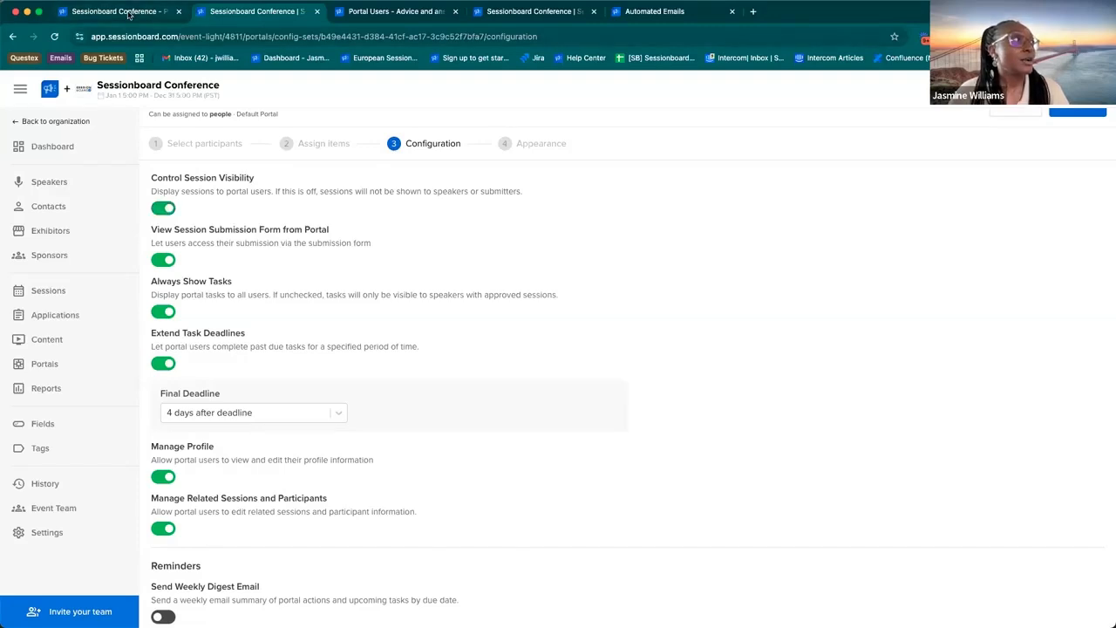
left_click(131, 11)
left_click(54, 37)
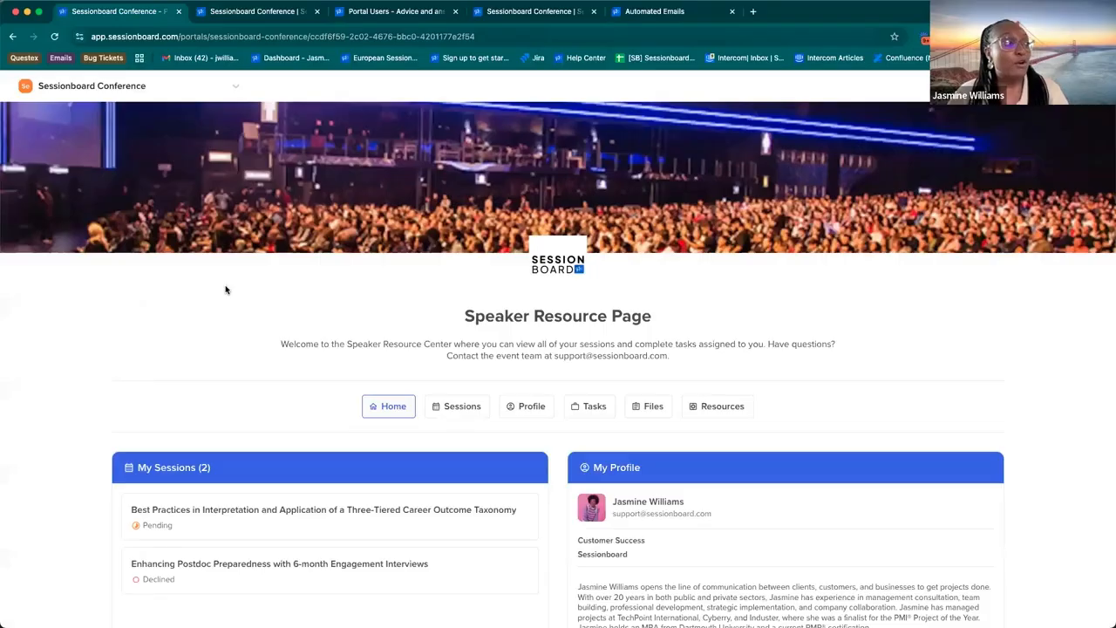
Step: Open the details of the session "Best Practices in Interpretation and Application of a Three-Tiered Career Outcome Taxonomy" in the speaker portal
scroll(172, 374, "down", 2)
scroll(205, 400, "down", 2)
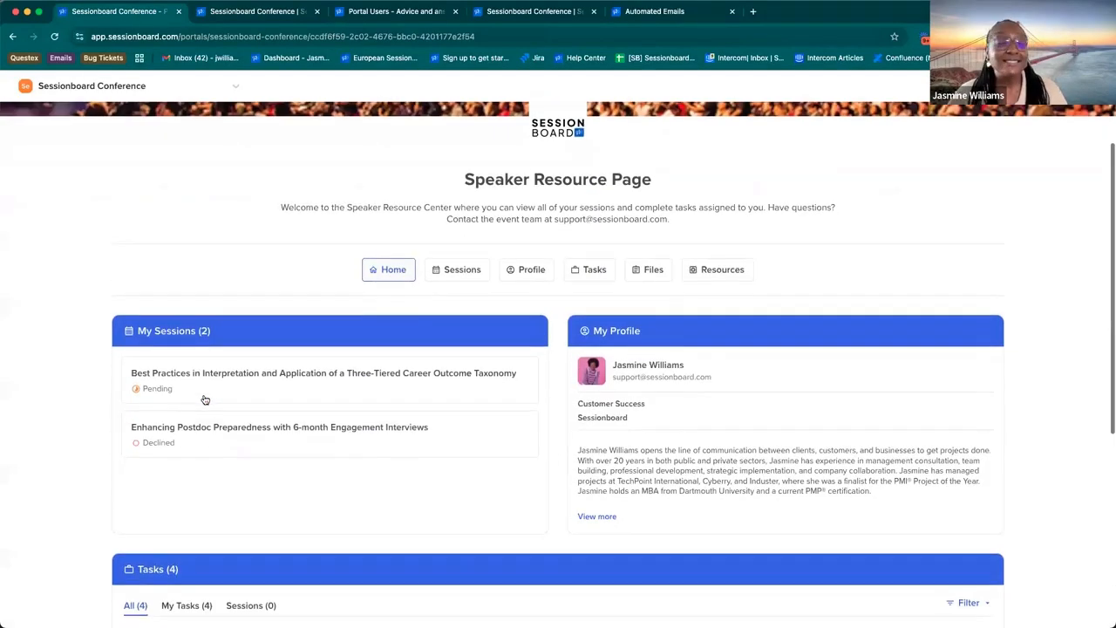
left_click(176, 377)
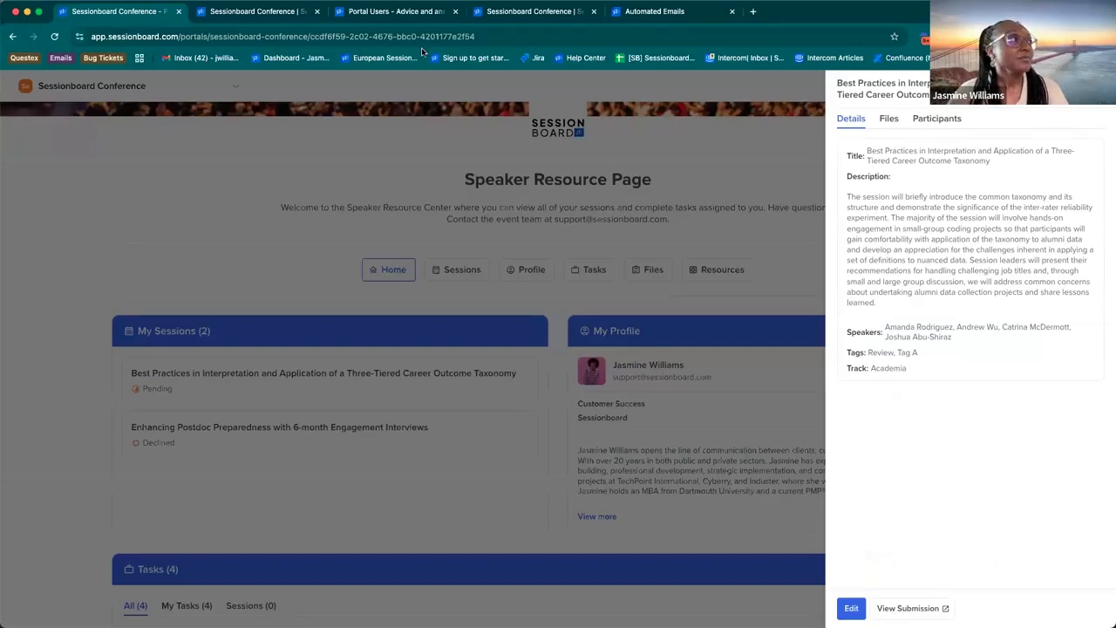
Step: Disable View Session Submission Form from Portal and check the pending session's details in the reloaded speaker portal
left_click(283, 21)
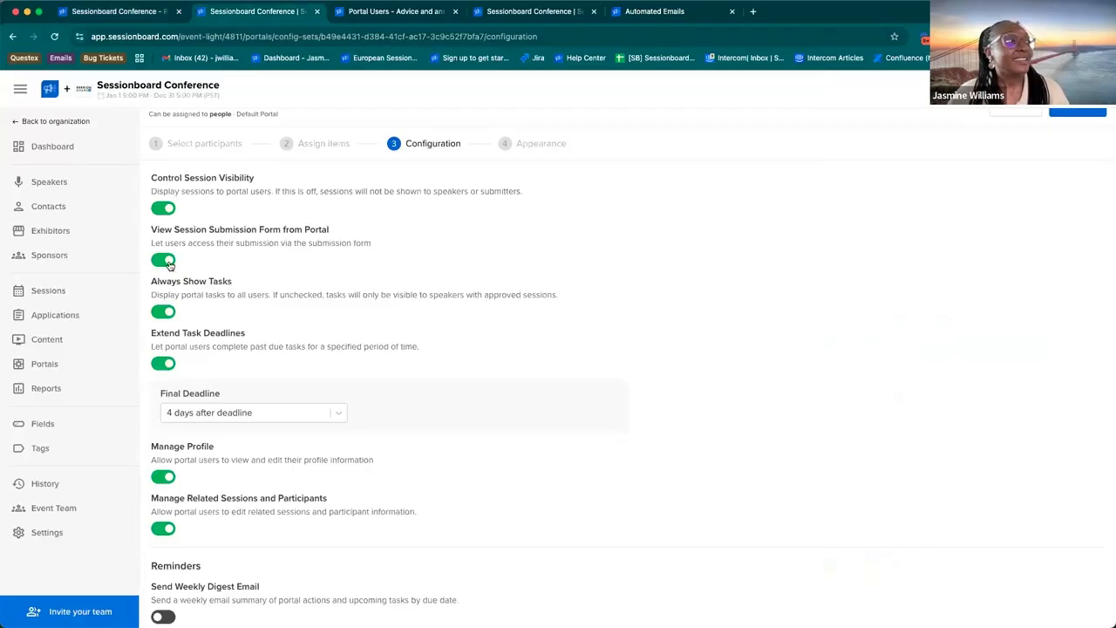
left_click(166, 260)
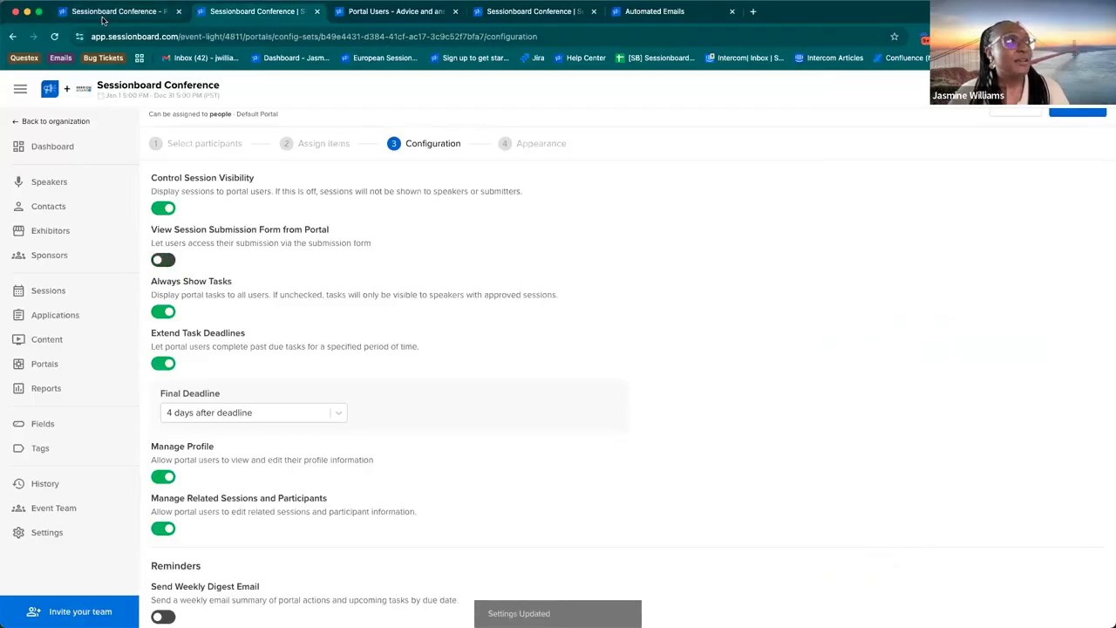
left_click(106, 13)
left_click(54, 36)
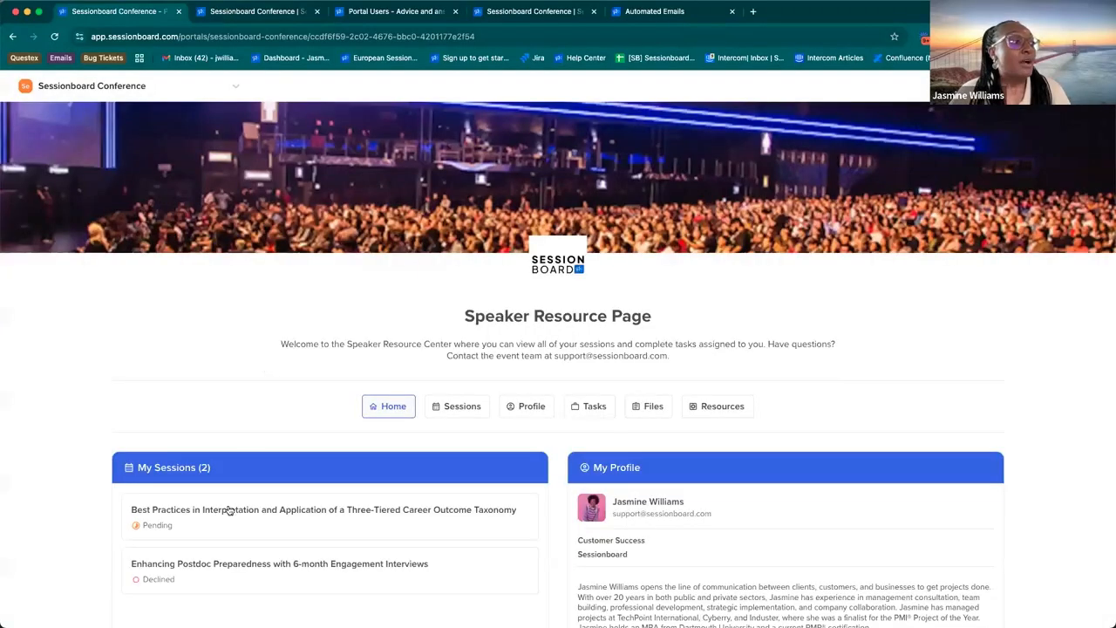
left_click(227, 511)
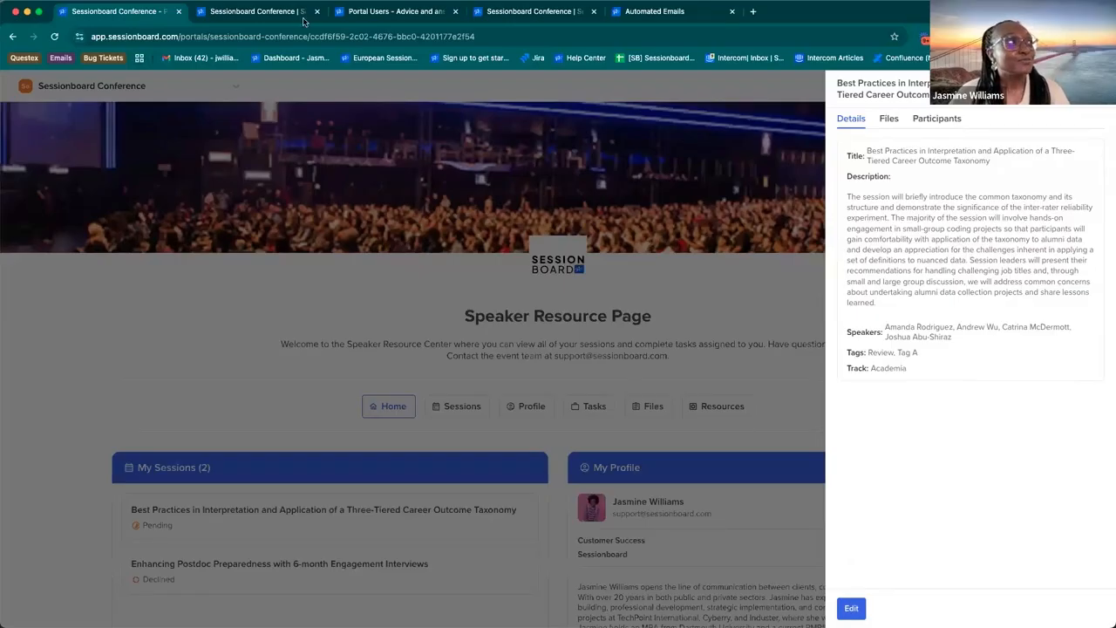
Step: Disable Always Show Tasks in the portal configuration and check the Tasks section of the reloaded speaker portal
left_click(257, 11)
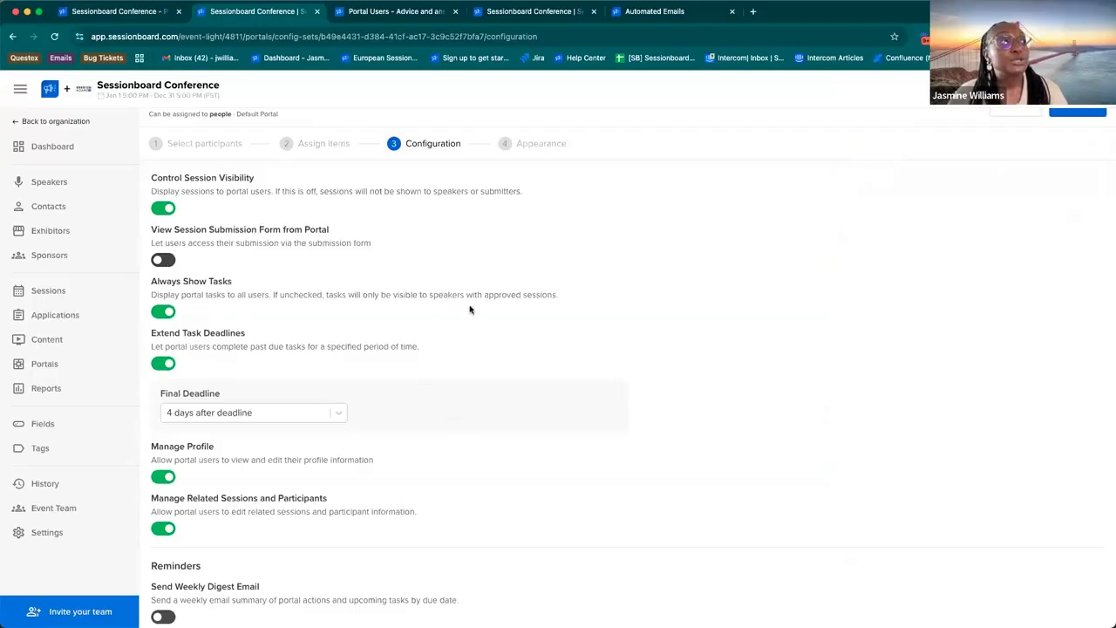
left_click_drag(562, 294, 428, 295)
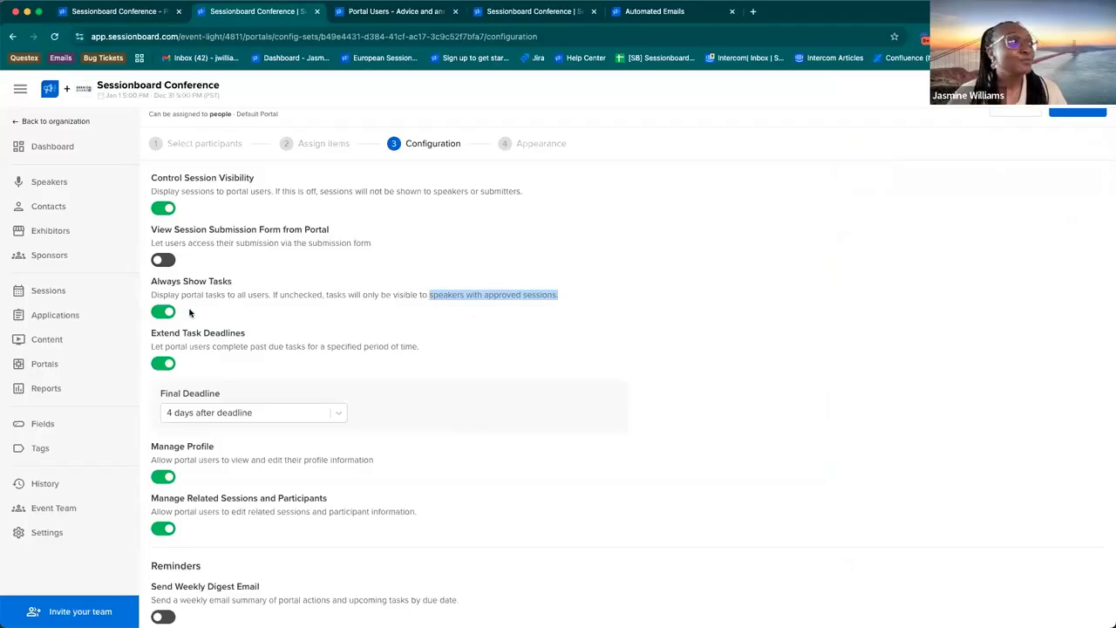
left_click(163, 312)
left_click(125, 11)
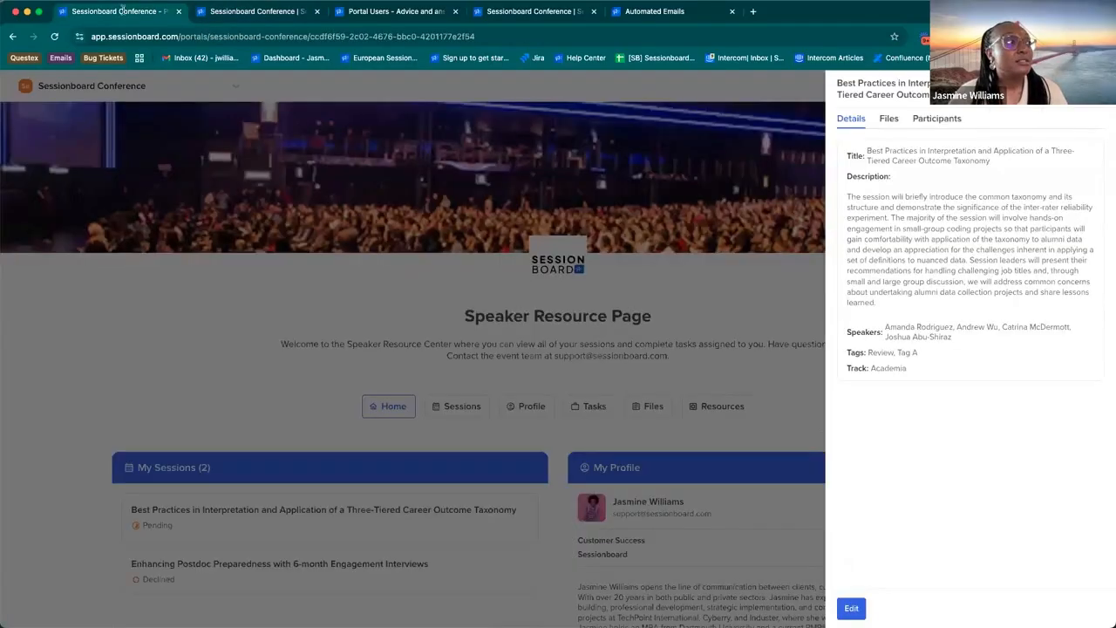
left_click(55, 36)
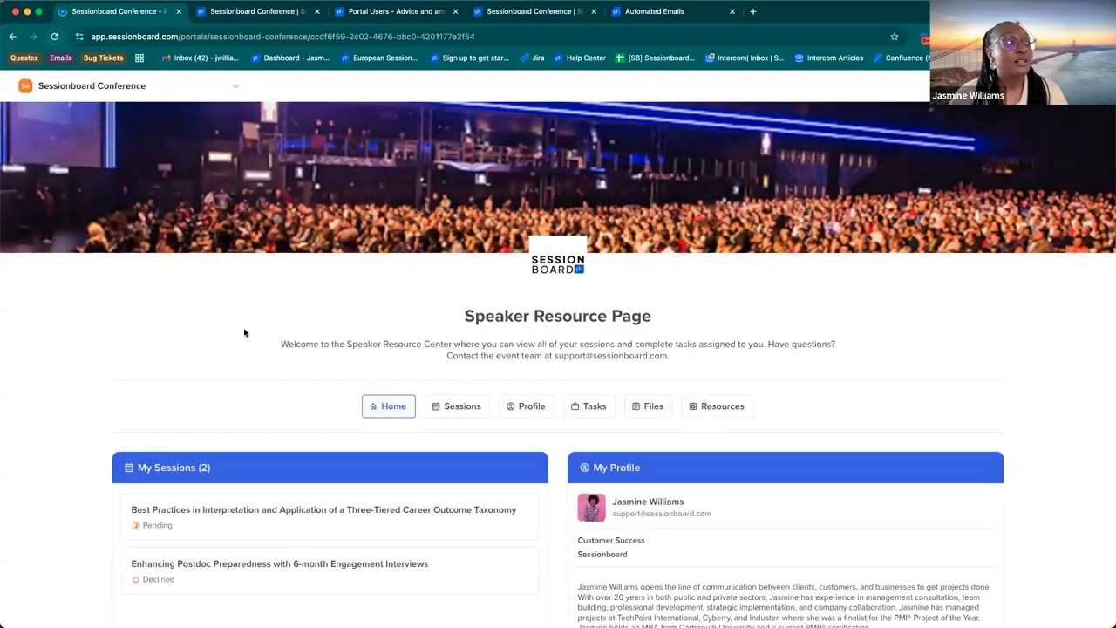
scroll(246, 369, "down", 5)
scroll(184, 377, "up", 3)
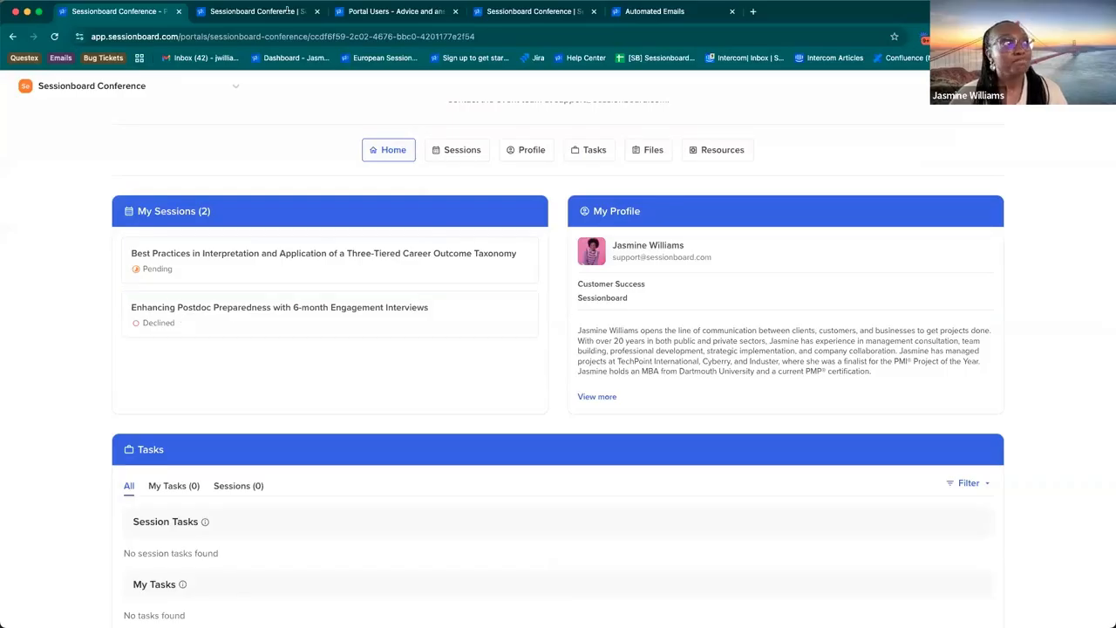
Step: Review the Final Deadline choices under Extend Task Deadlines in the portal configuration, and disable Extend Task Deadlines
left_click(260, 12)
scroll(262, 396, "down", 1)
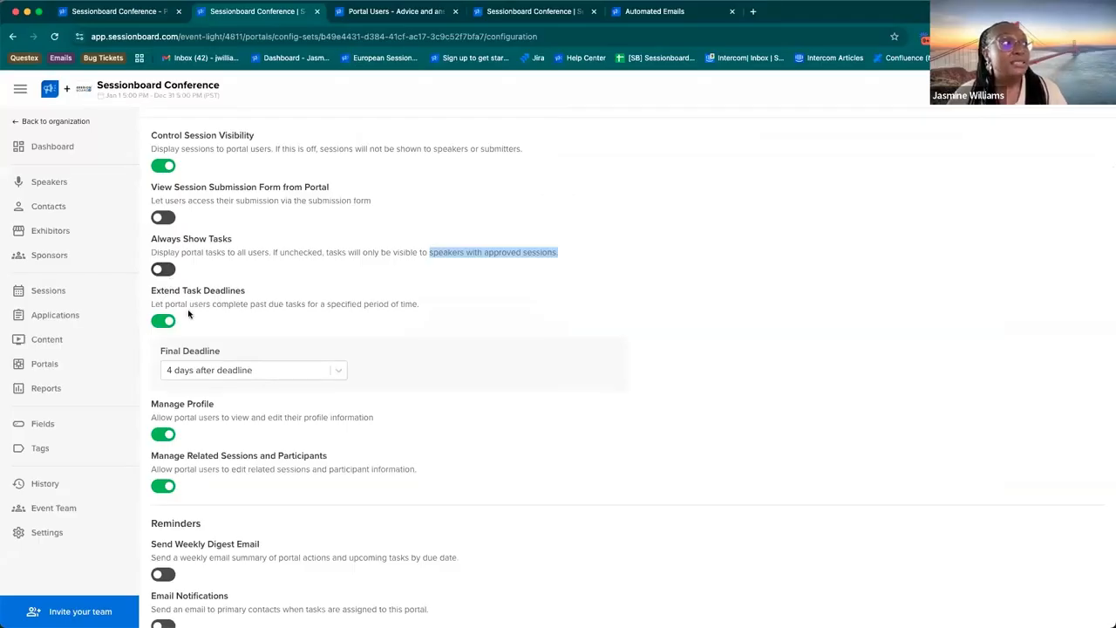
scroll(188, 316, "down", 1)
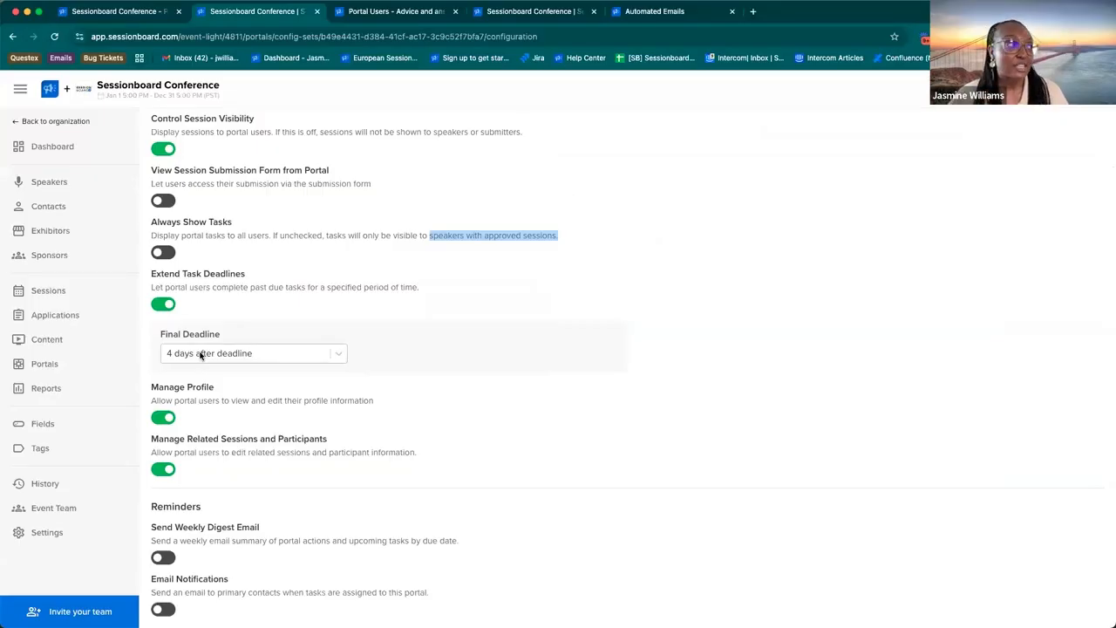
scroll(200, 355, "up", 3)
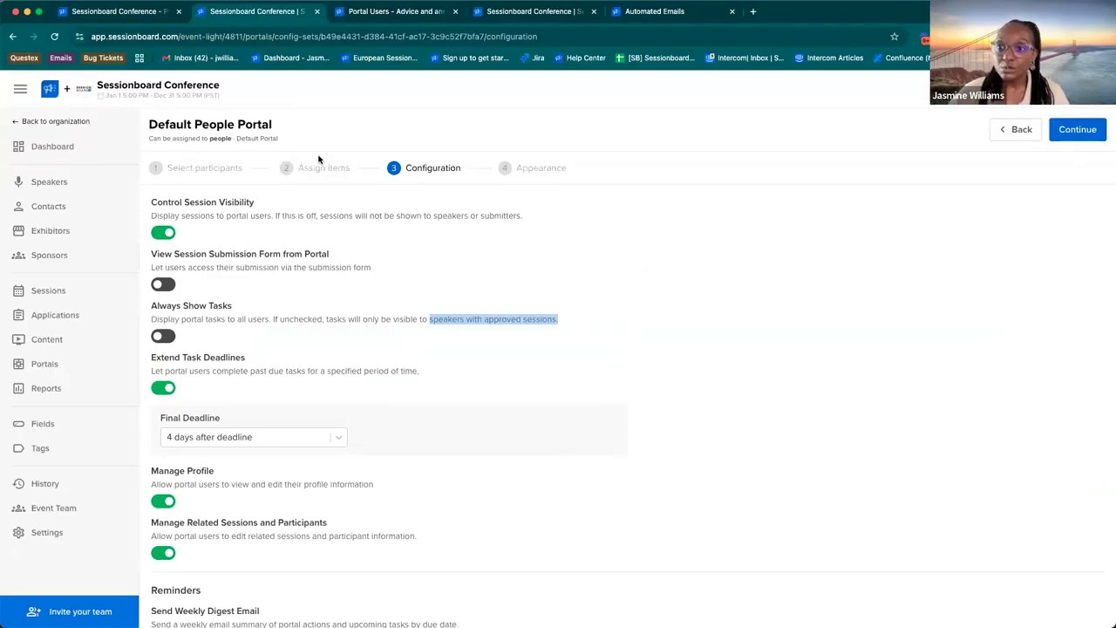
scroll(318, 159, "down", 1)
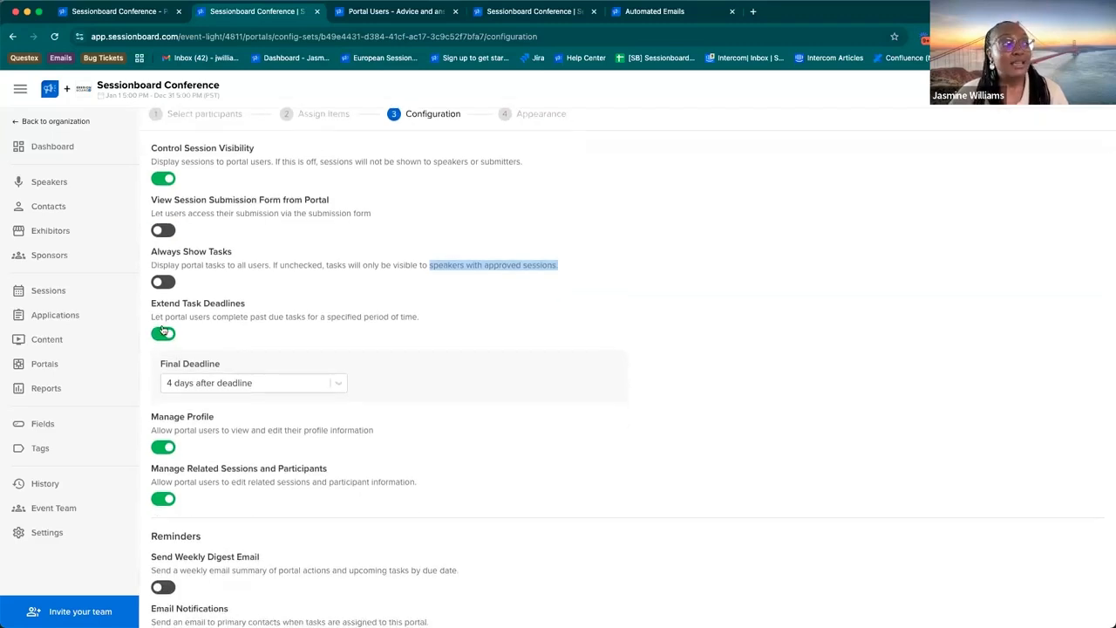
left_click(220, 386)
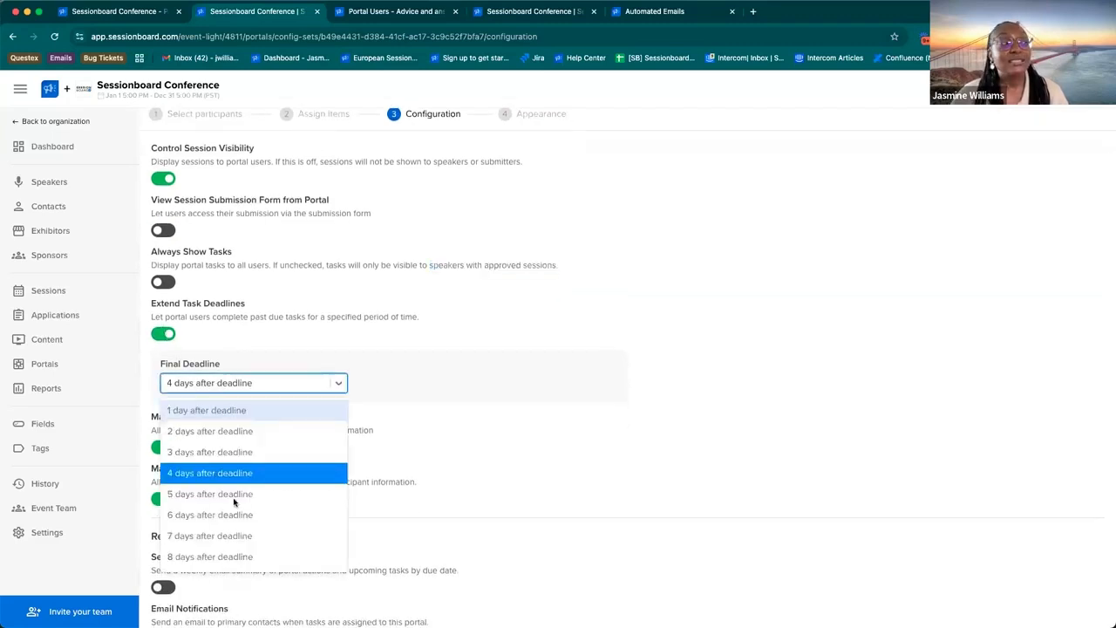
scroll(236, 514, "down", 10)
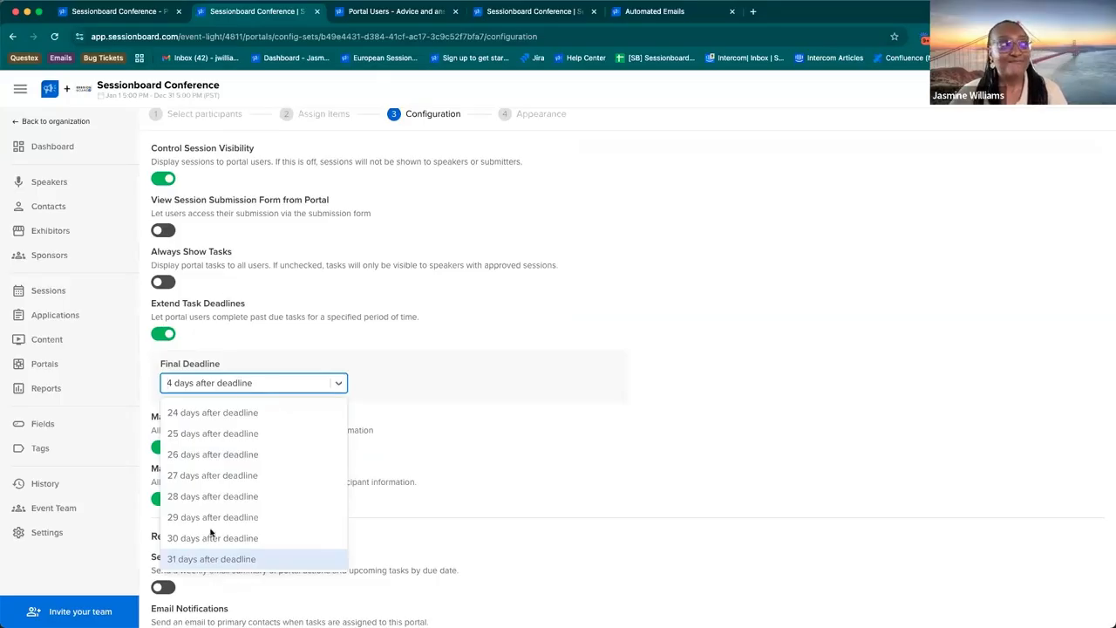
left_click(261, 337)
scroll(262, 337, "down", 1)
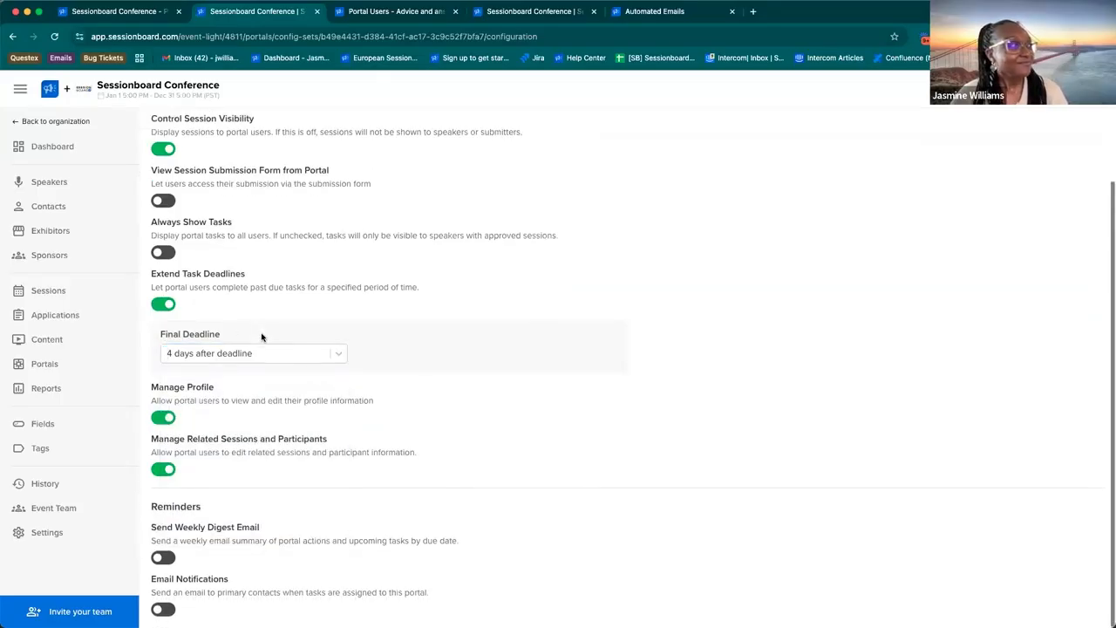
left_click(174, 307)
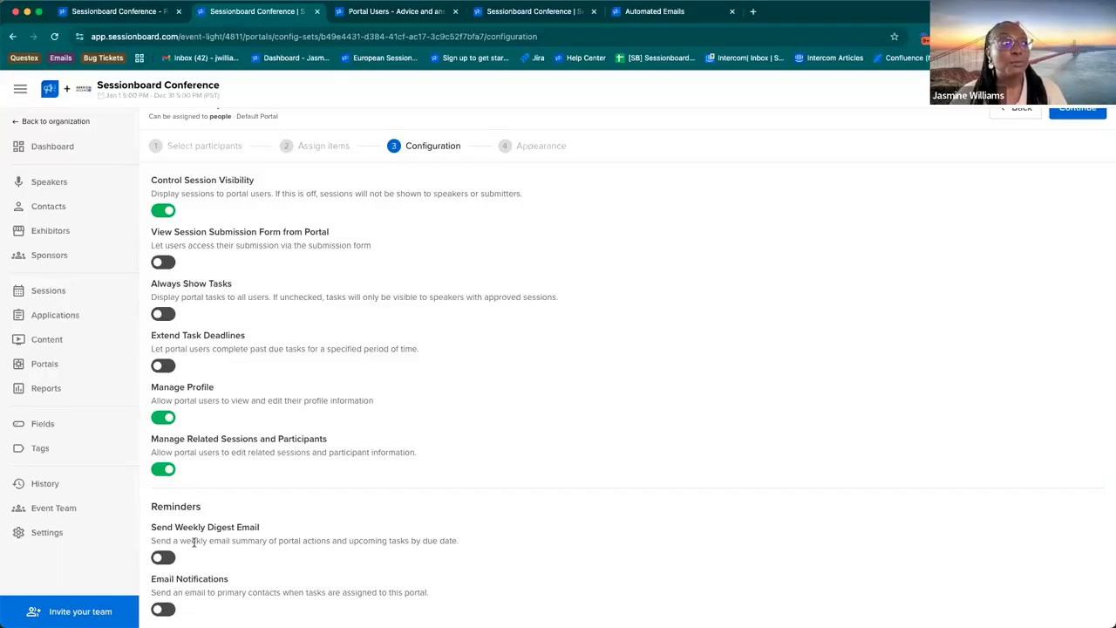
Step: Examine the Automated Emails help article for the weekly digest's send schedule, the new-task Email Notifications and their sample messages
left_click(638, 16)
scroll(541, 331, "up", 2)
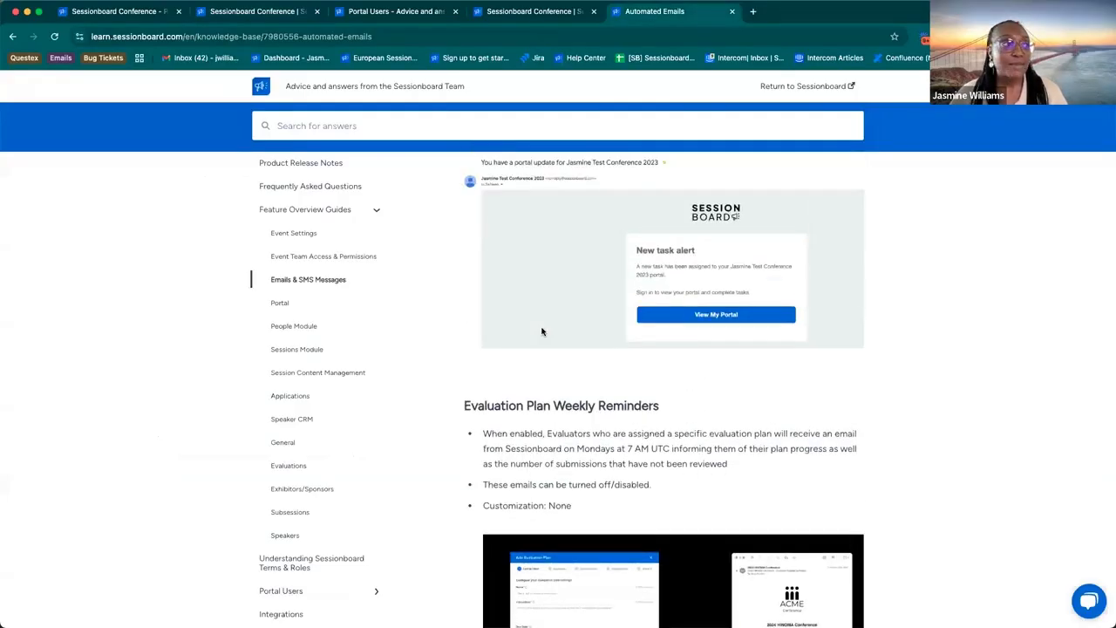
scroll(541, 331, "up", 1)
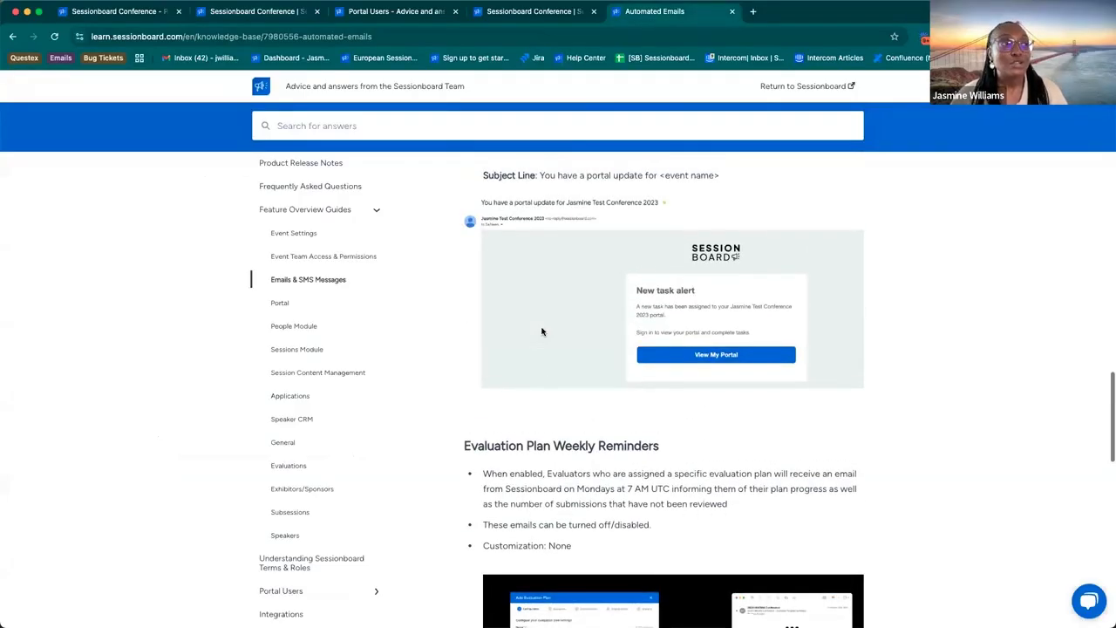
scroll(541, 331, "up", 4)
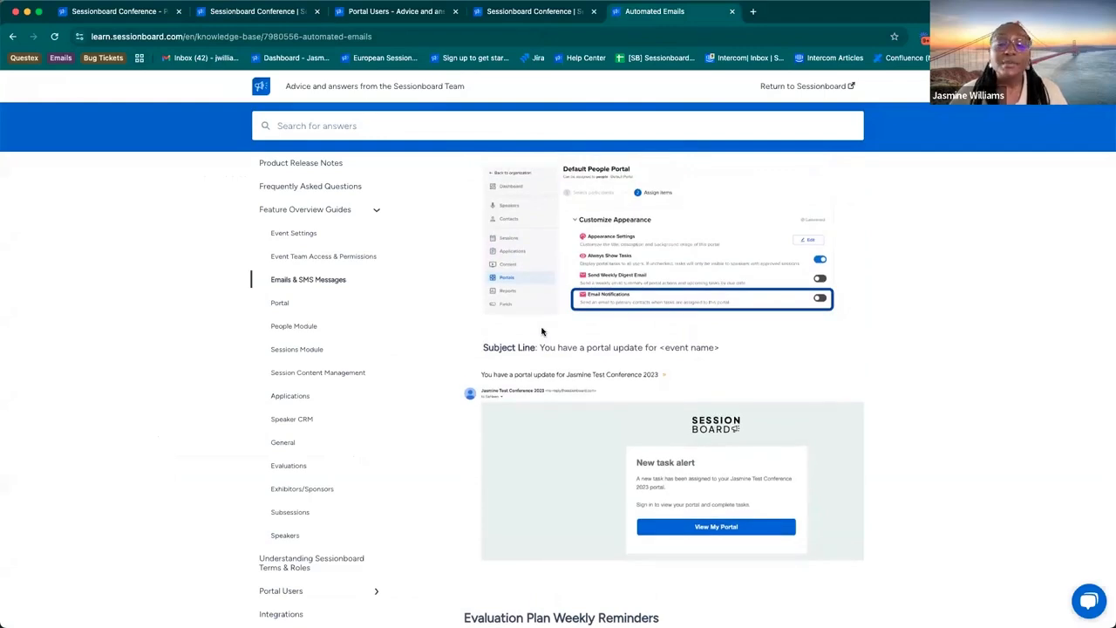
scroll(542, 331, "up", 5)
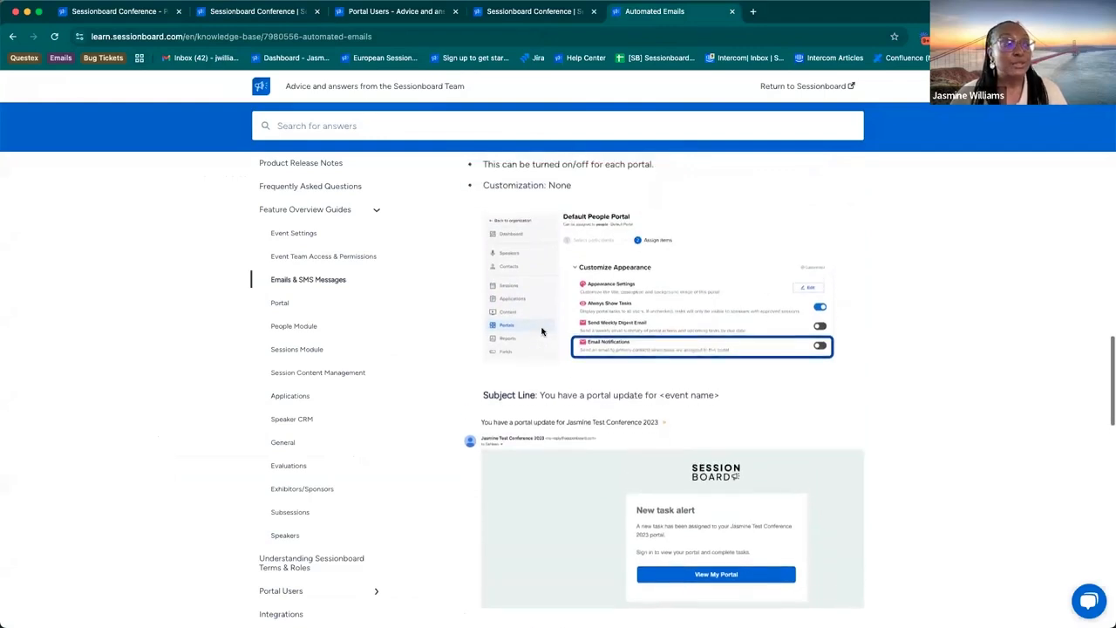
scroll(541, 331, "up", 6)
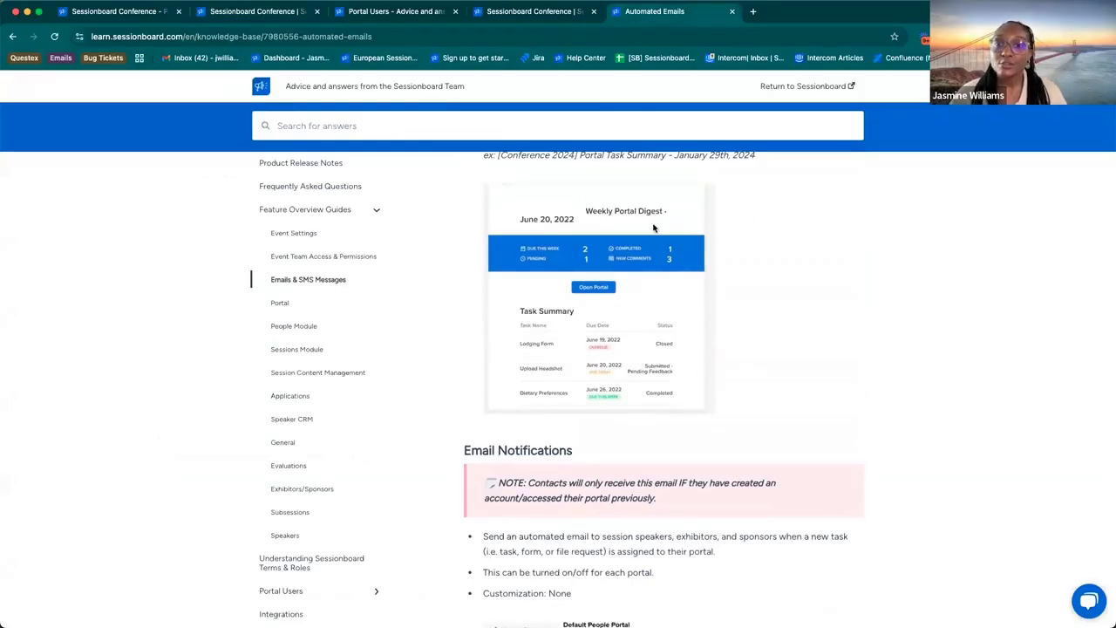
scroll(653, 227, "up", 7)
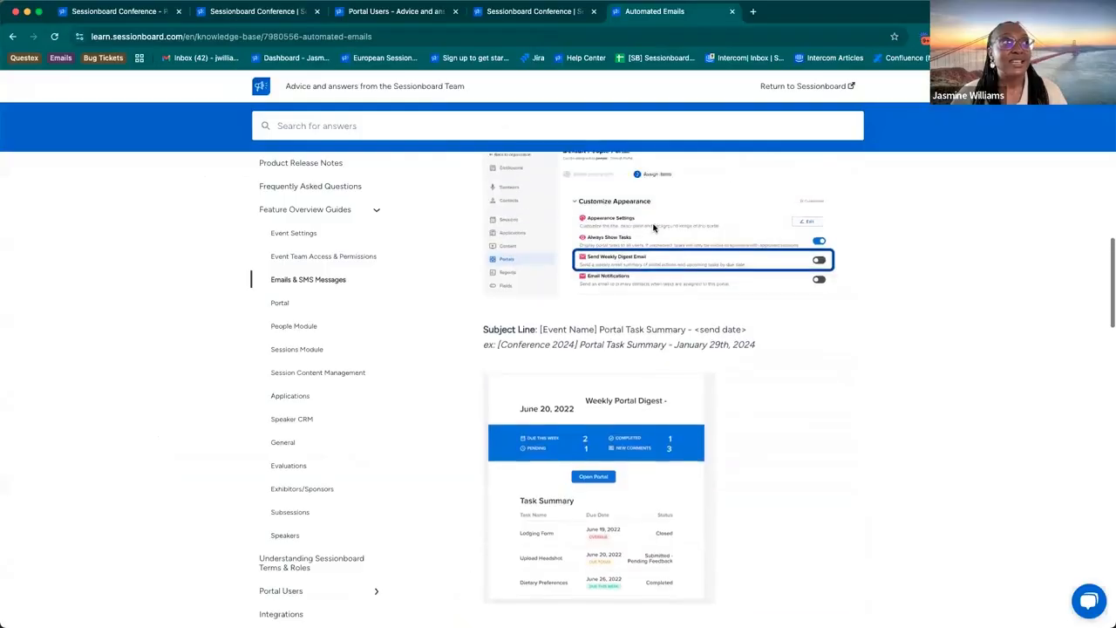
triple_click(602, 179)
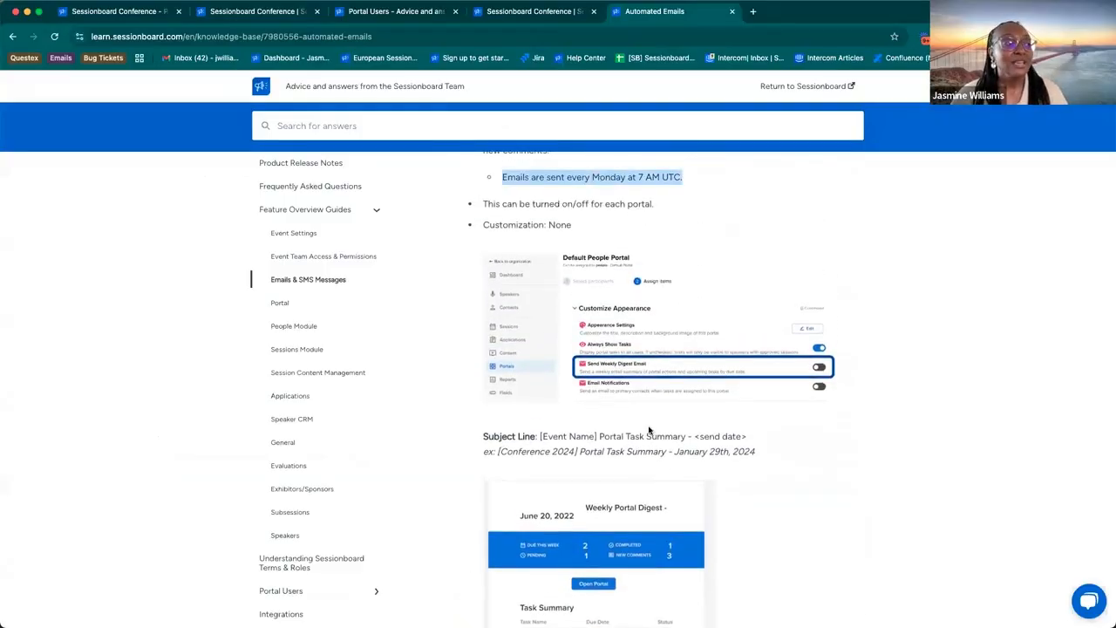
scroll(649, 430, "down", 8)
scroll(649, 430, "down", 11)
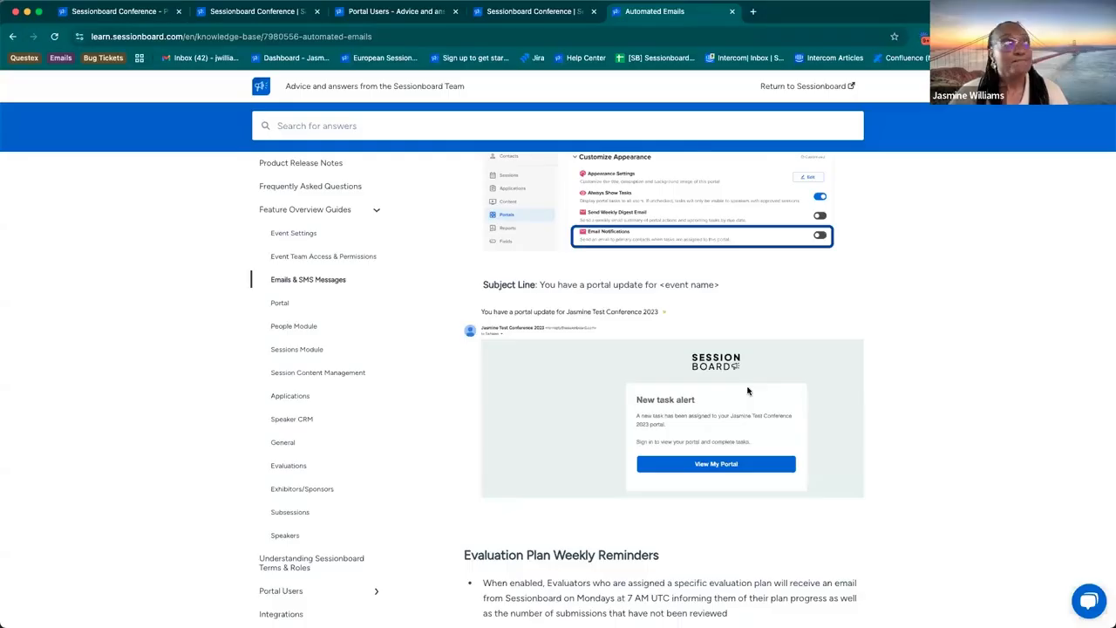
Step: Continue from the portal configuration to the Default People Portal's Appearance stage and open its field management
left_click(135, 12)
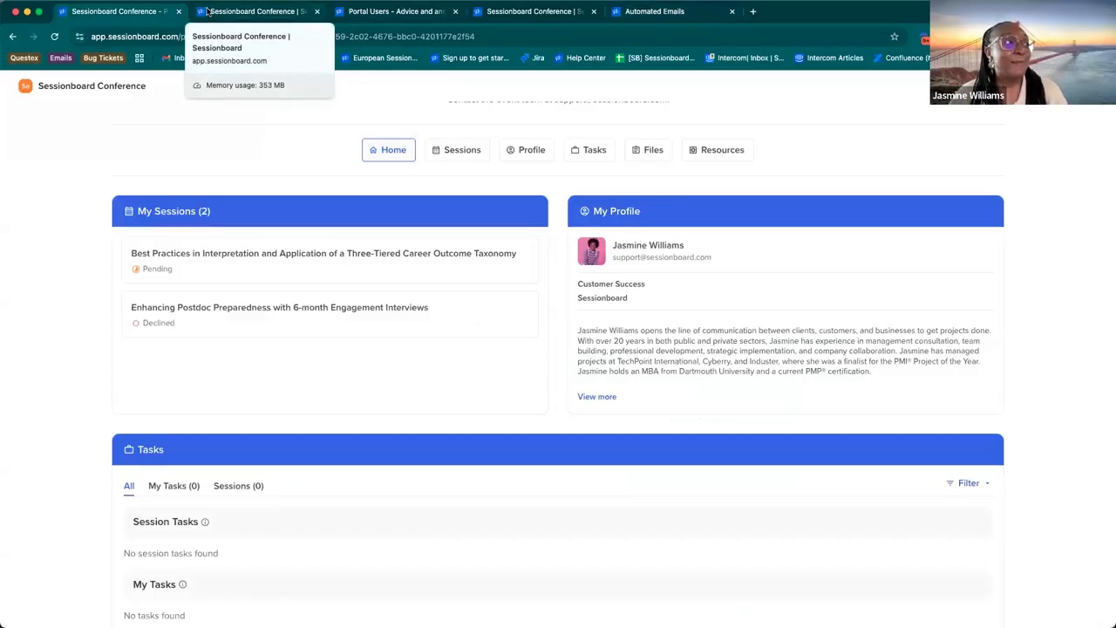
left_click(207, 11)
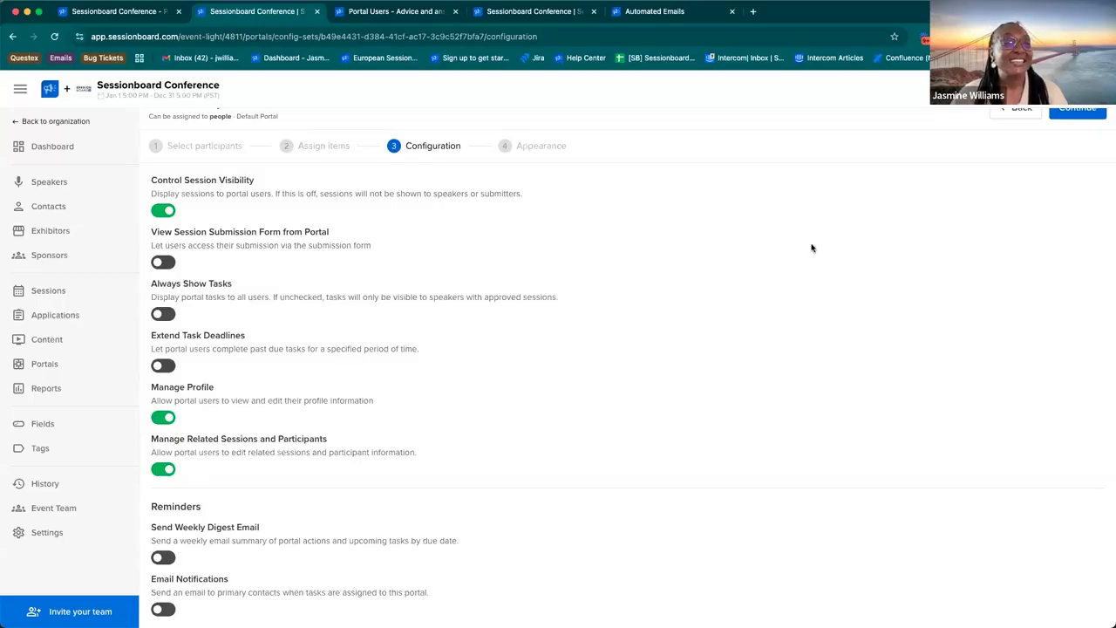
left_click(1085, 114)
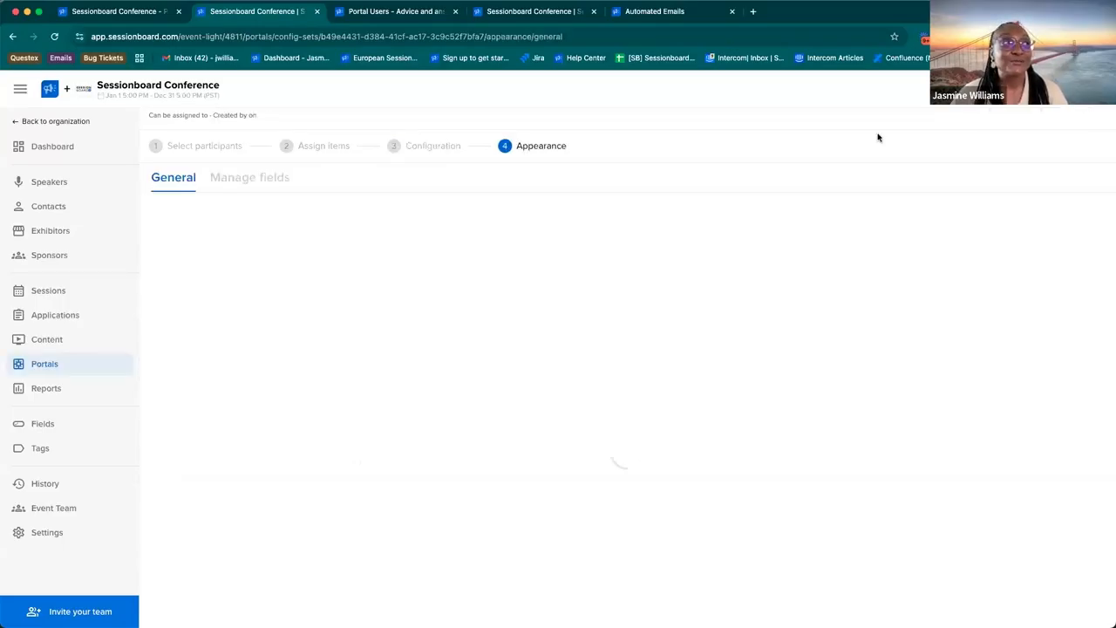
left_click(255, 179)
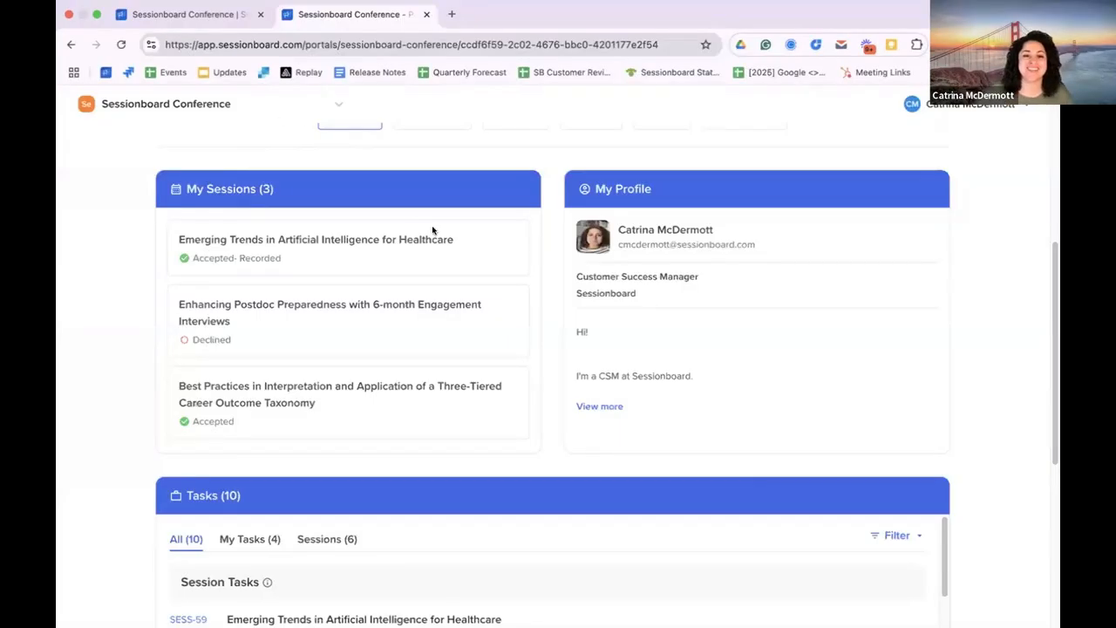
Step: Review the Manage Profile setting in the portal configuration and the speaker's editable profile details in the speaker portal
left_click(218, 15)
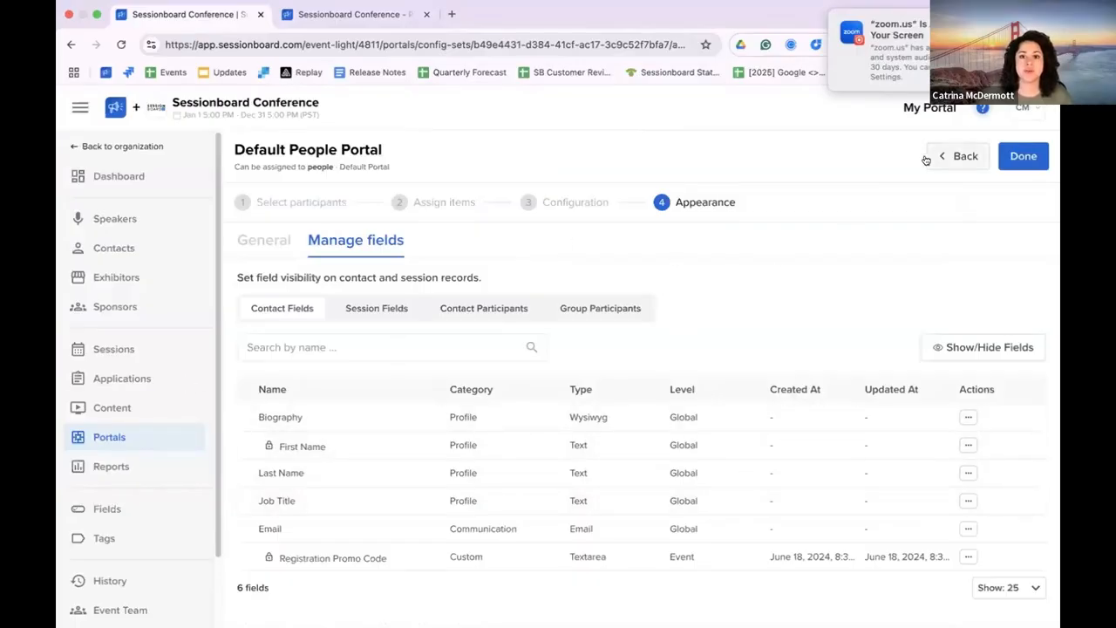
scroll(413, 436, "down", 3)
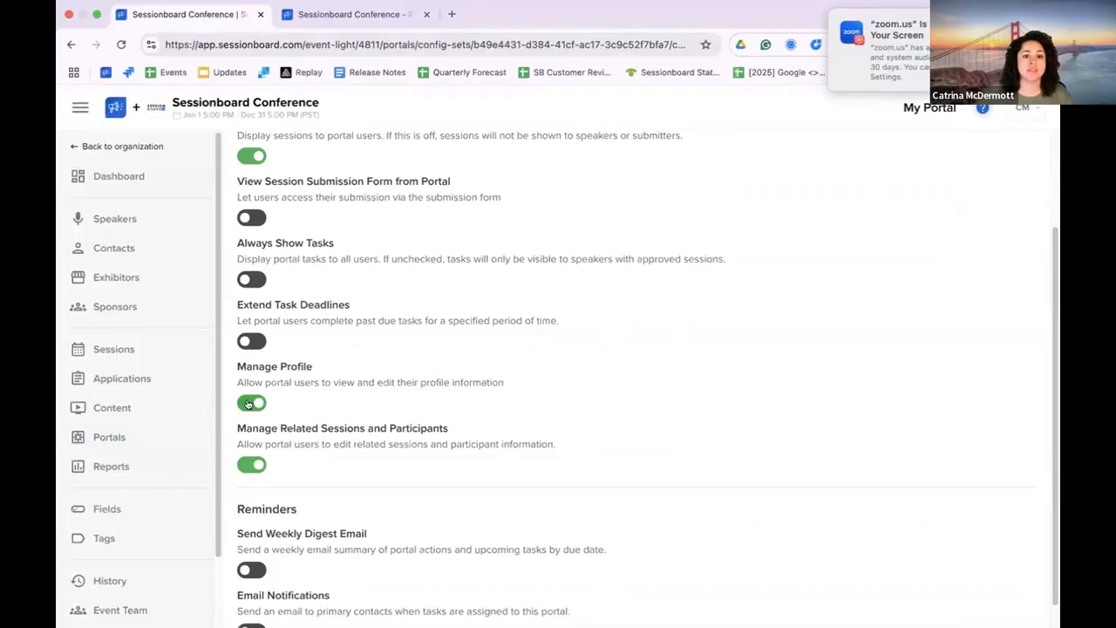
left_click(353, 14)
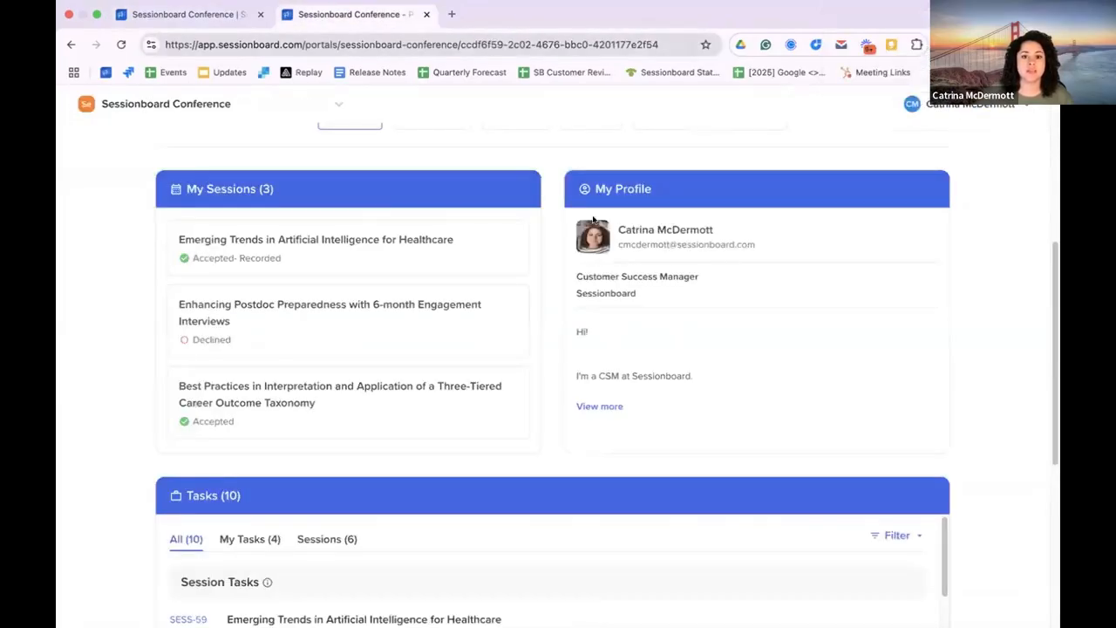
left_click(606, 405)
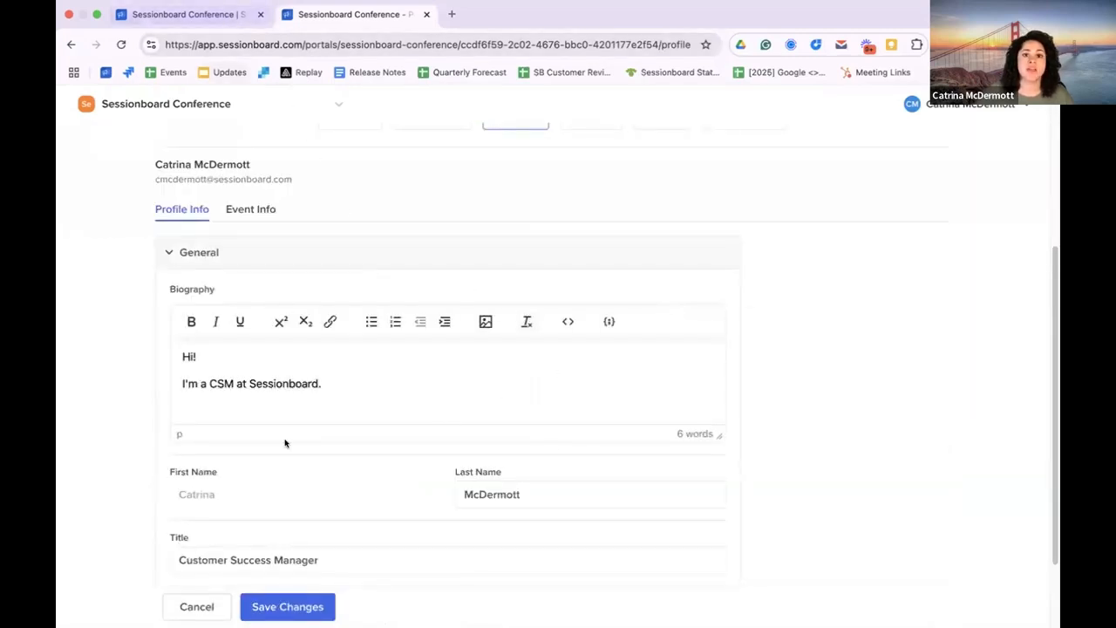
scroll(297, 436, "down", 1)
scroll(349, 410, "up", 4)
left_click(349, 383)
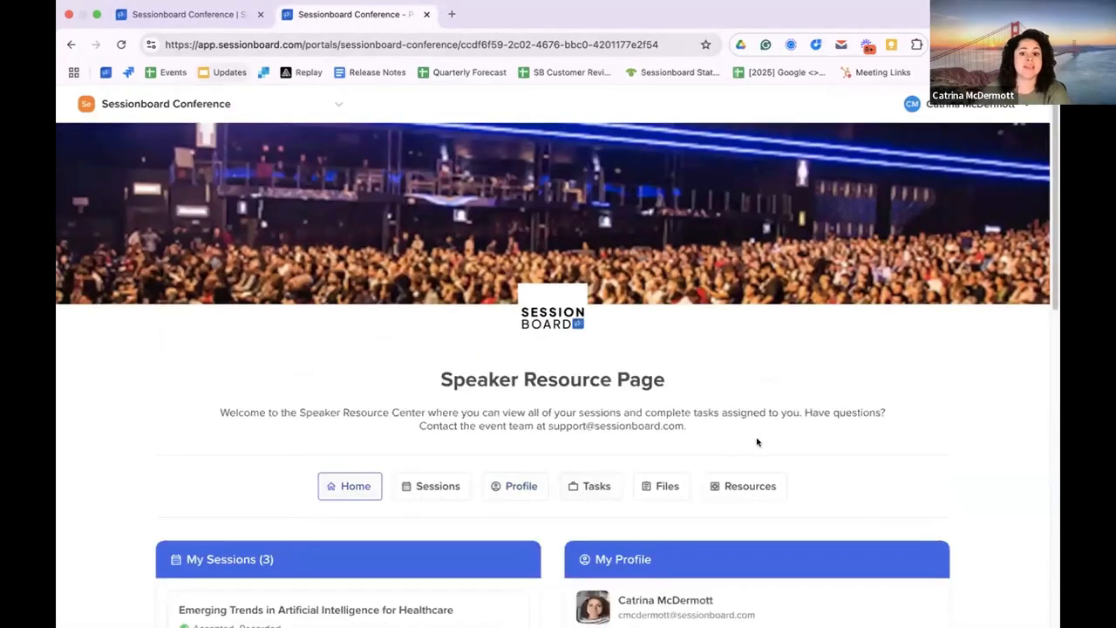
scroll(675, 444, "down", 3)
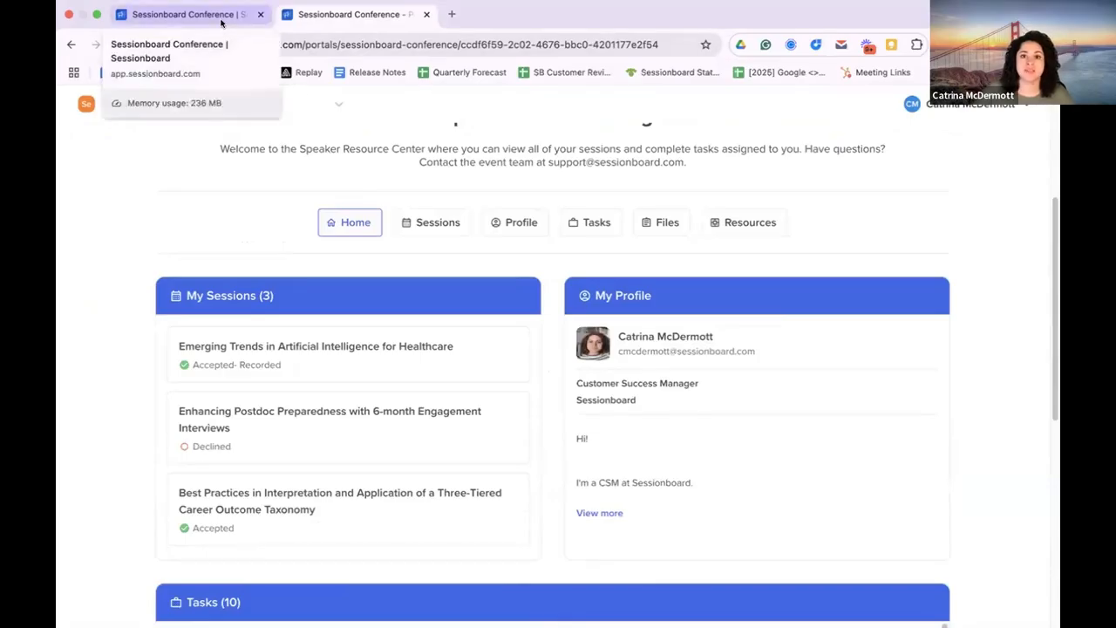
Step: Disable Manage Profile in the portal configuration and check the navigation and My Profile section of the reloaded speaker portal
left_click(221, 19)
left_click(257, 403)
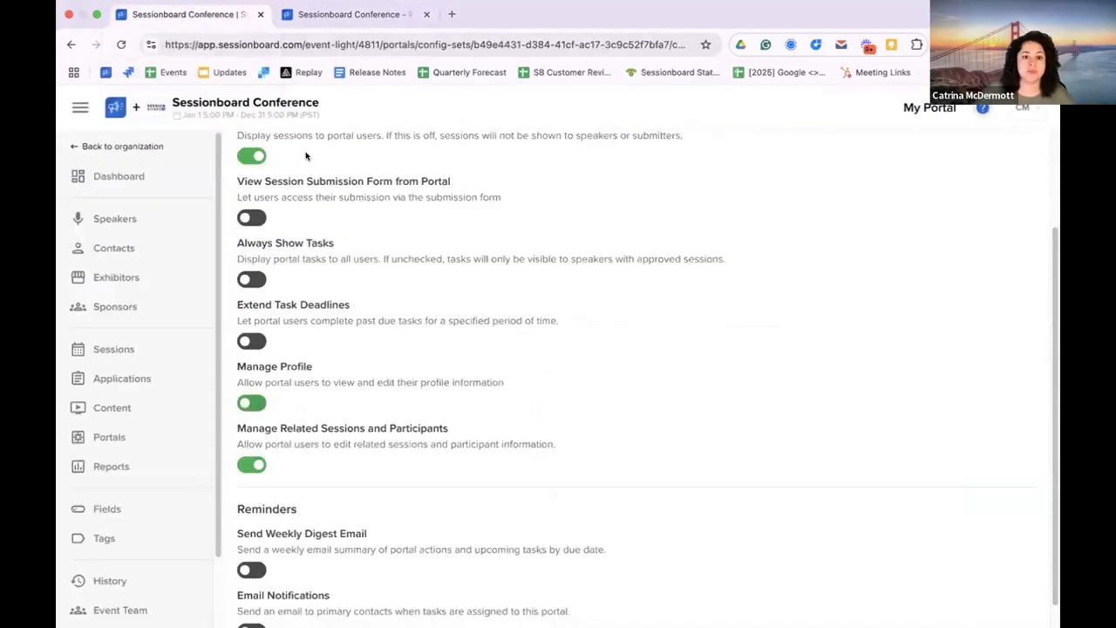
left_click(349, 14)
left_click(122, 44)
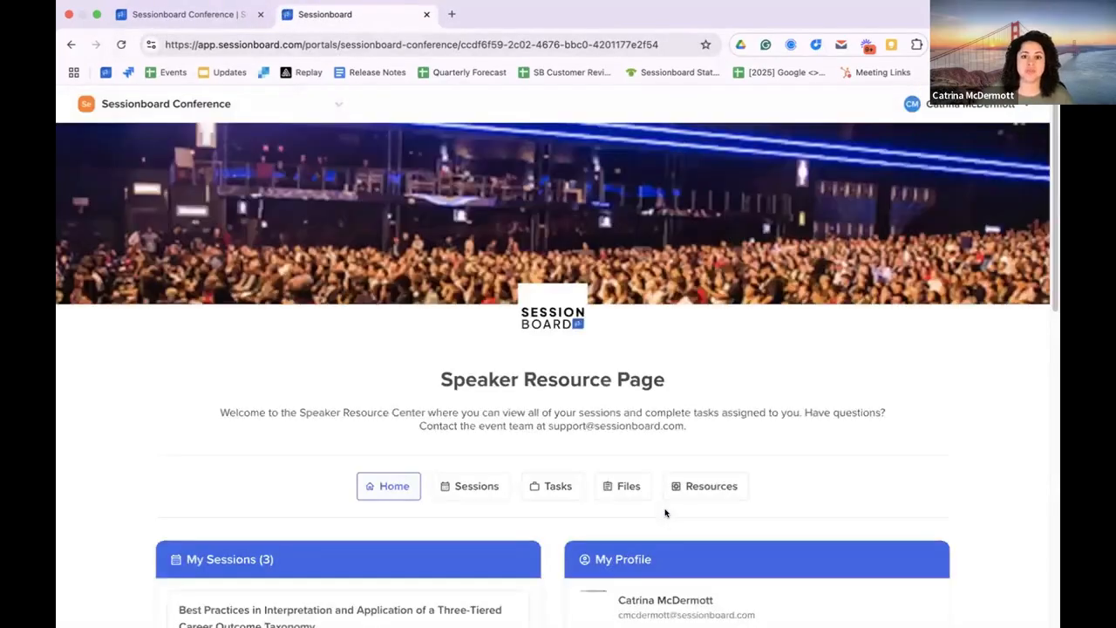
scroll(737, 476, "down", 5)
scroll(755, 470, "down", 1)
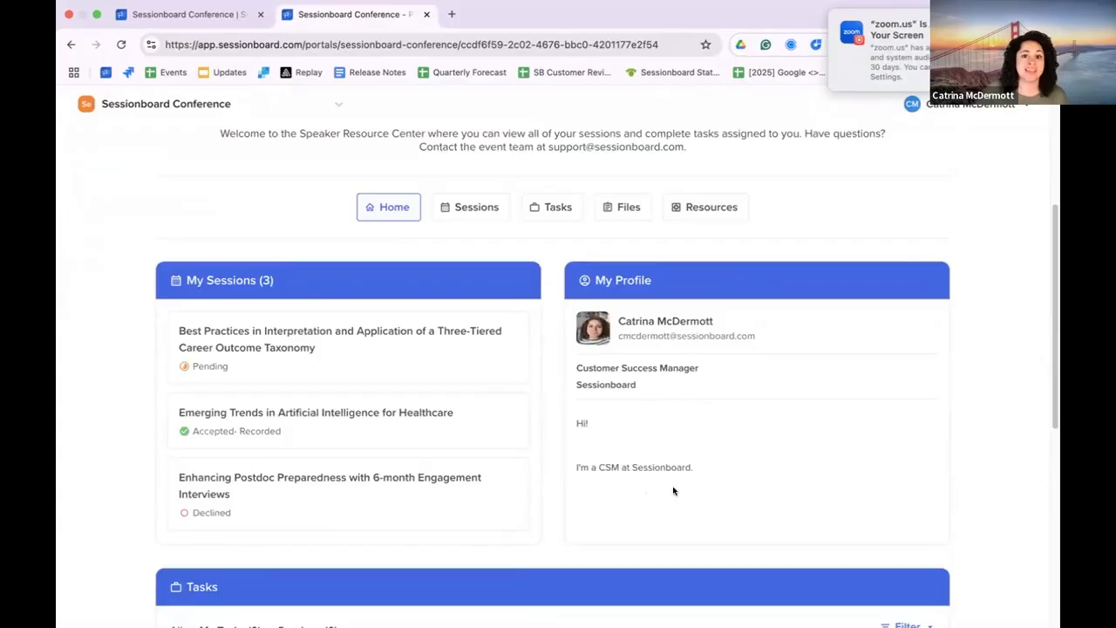
Step: Turn Manage Profile back on in the portal configuration
left_click(209, 14)
left_click(255, 405)
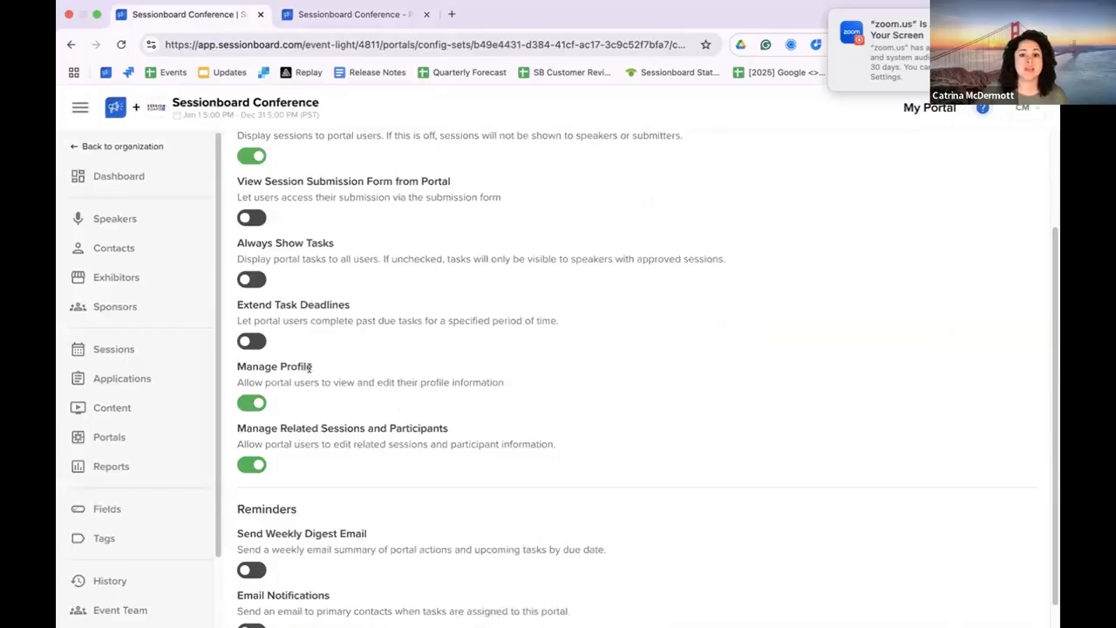
Step: Check the participants of "Emerging Trends in Artificial Intelligence for Healthcare" and expand the speakers of the pending "Best Practices" session in the speaker portal
left_click(324, 16)
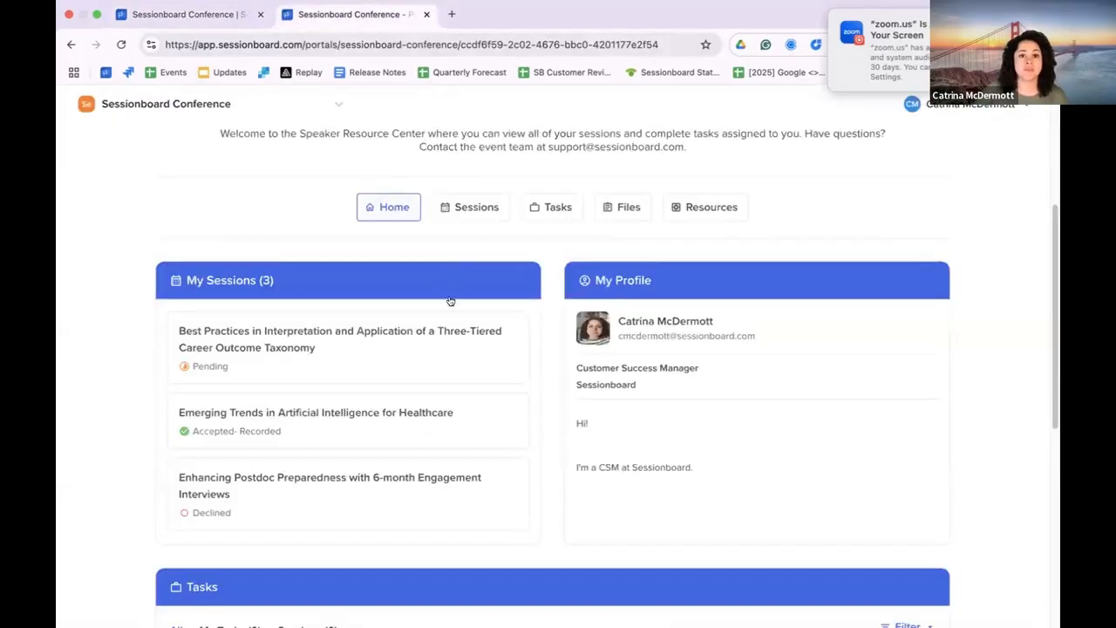
left_click(384, 423)
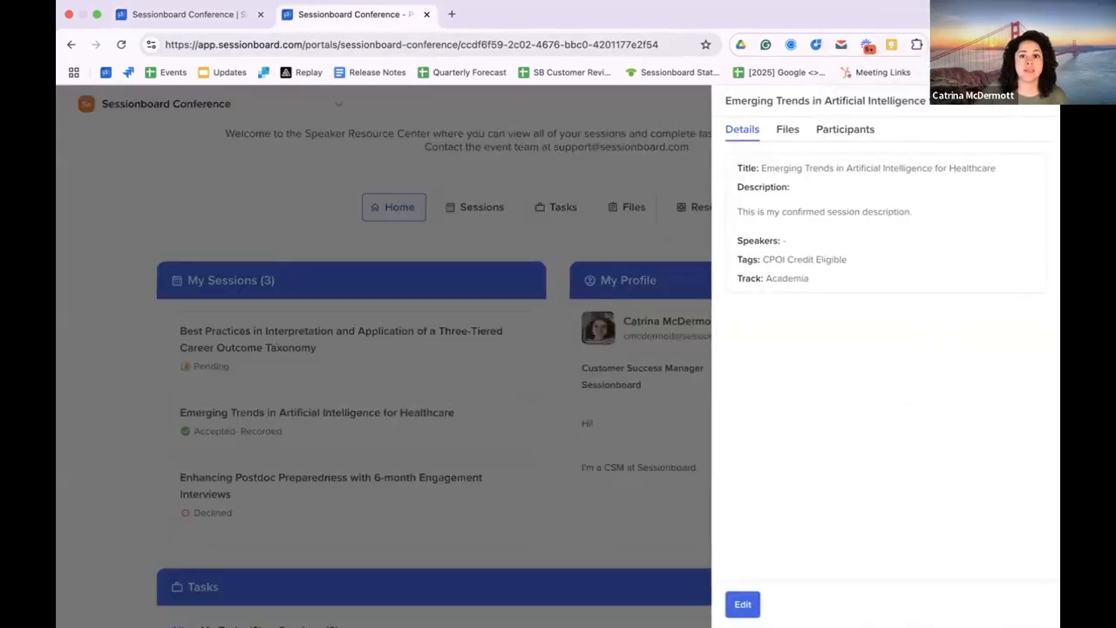
left_click(823, 132)
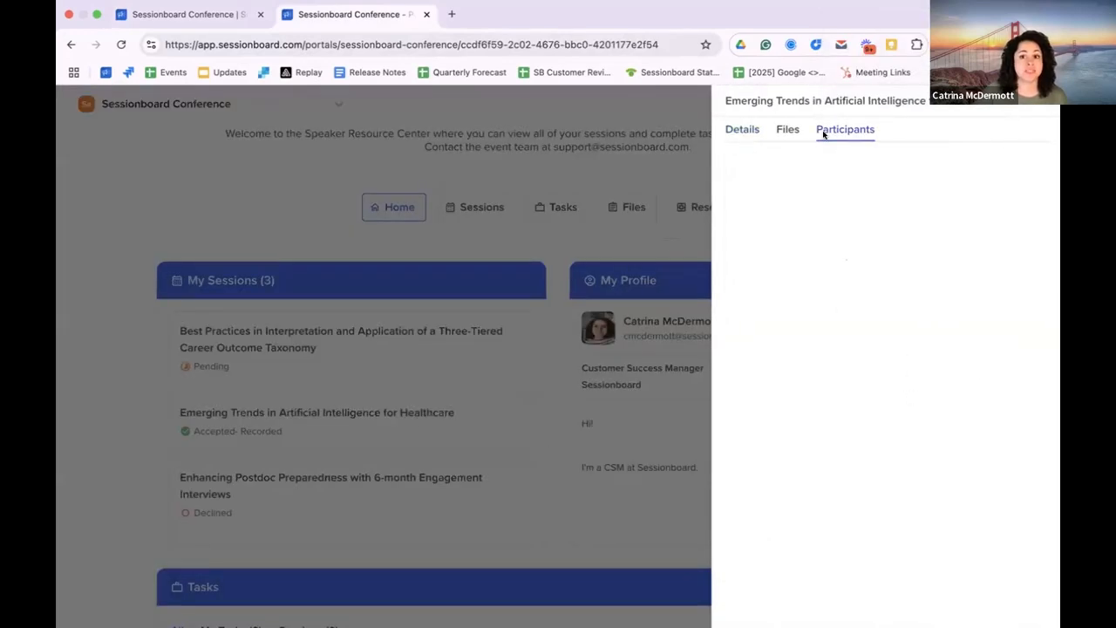
left_click(287, 357)
left_click(287, 357)
left_click(845, 141)
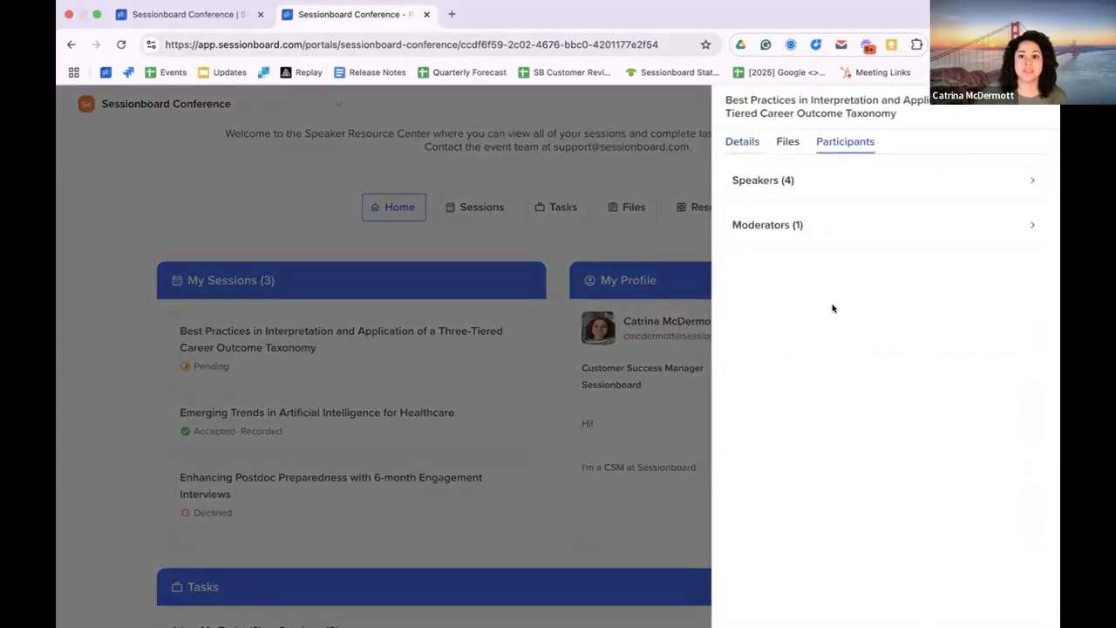
left_click(825, 185)
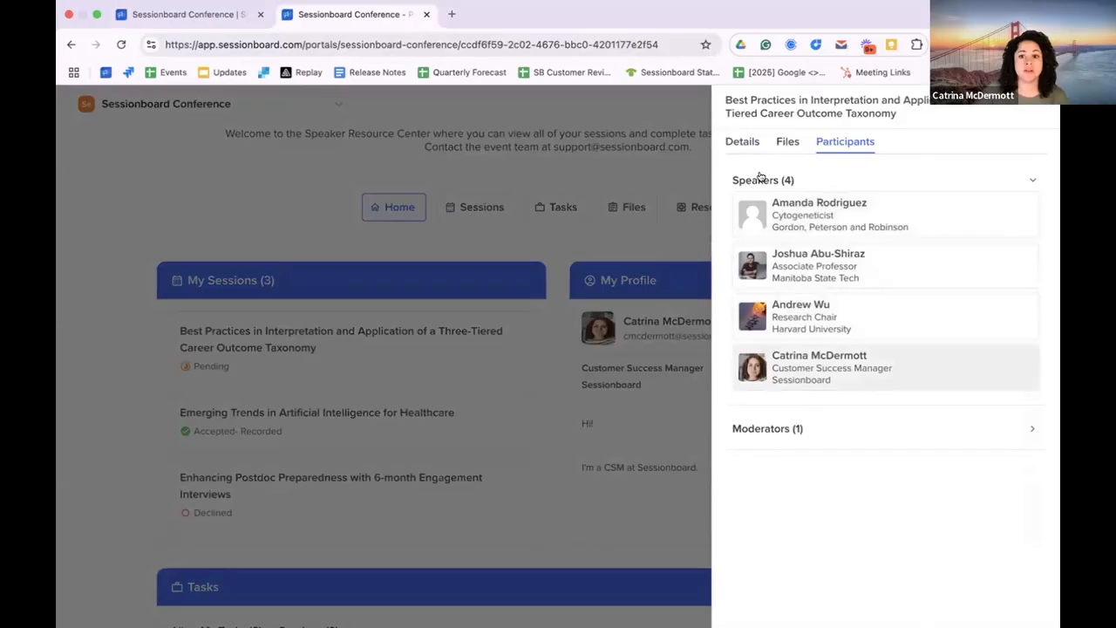
Step: Review the details and assigned tasks of the first speaker listed for the pending "Best Practices" session
left_click(841, 214)
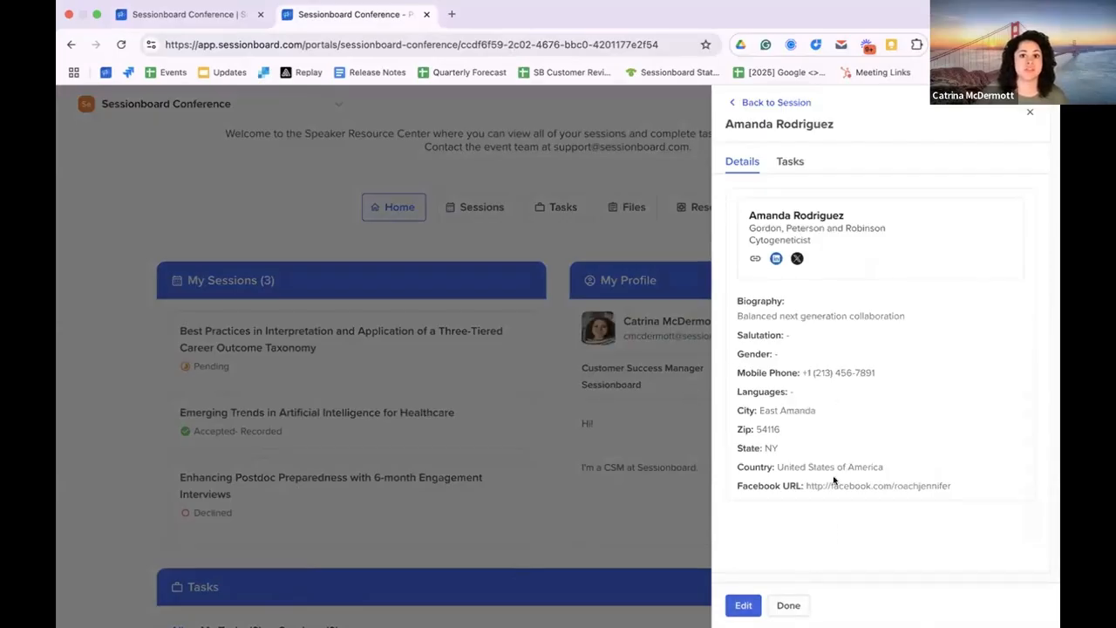
left_click(785, 164)
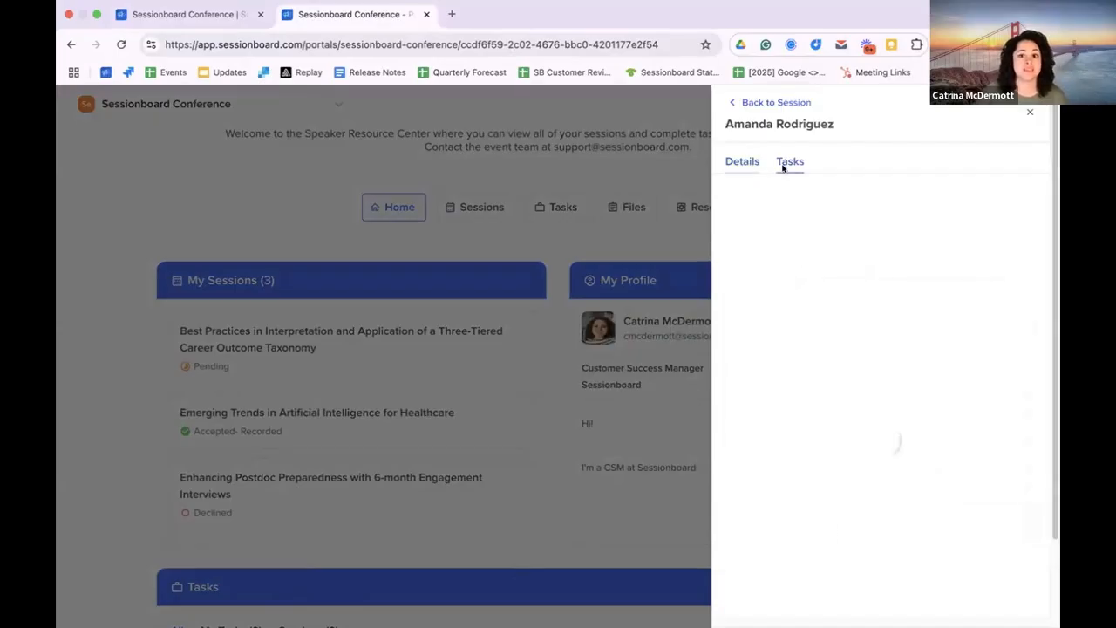
left_click(730, 159)
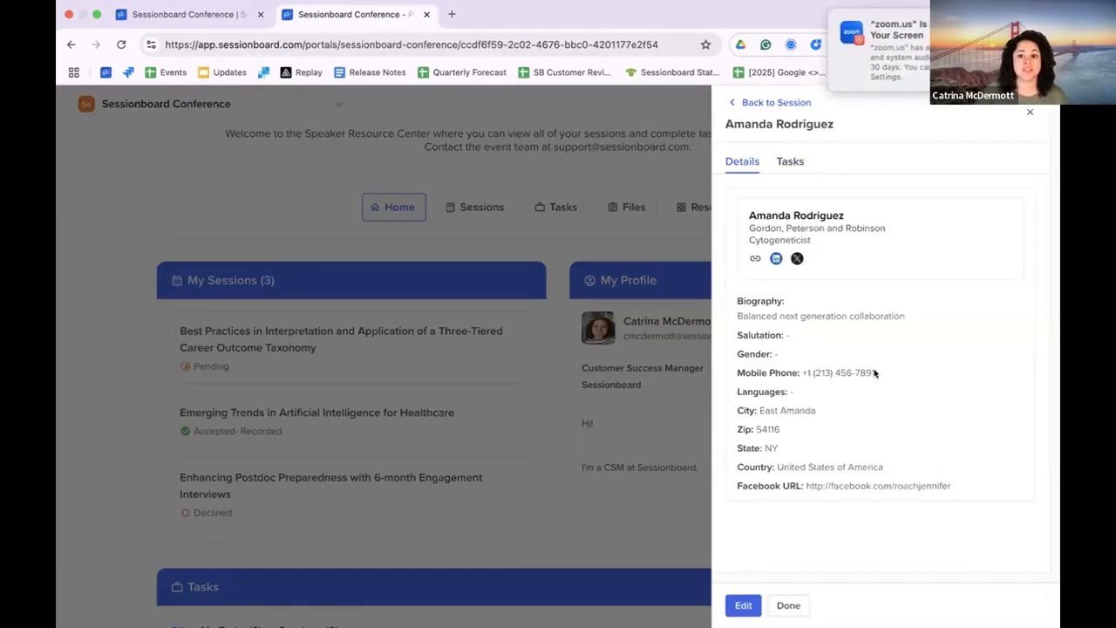
Step: Open the first speaker's biography for editing, save the details, and recheck the speaker's tasks and details
left_click(749, 606)
left_click(815, 415)
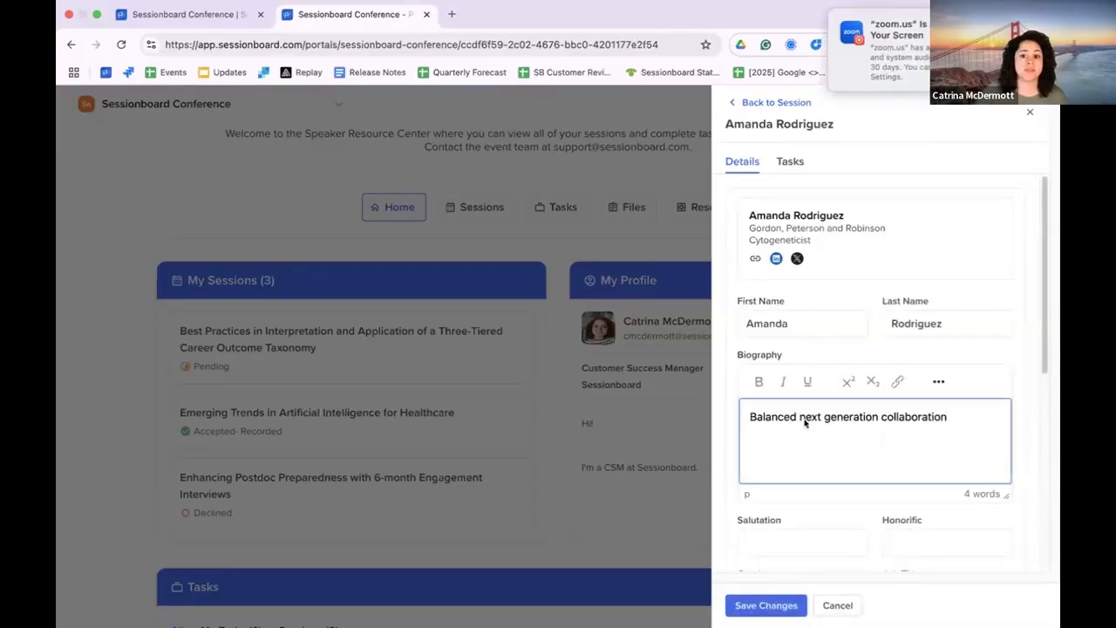
left_click(766, 605)
left_click(790, 161)
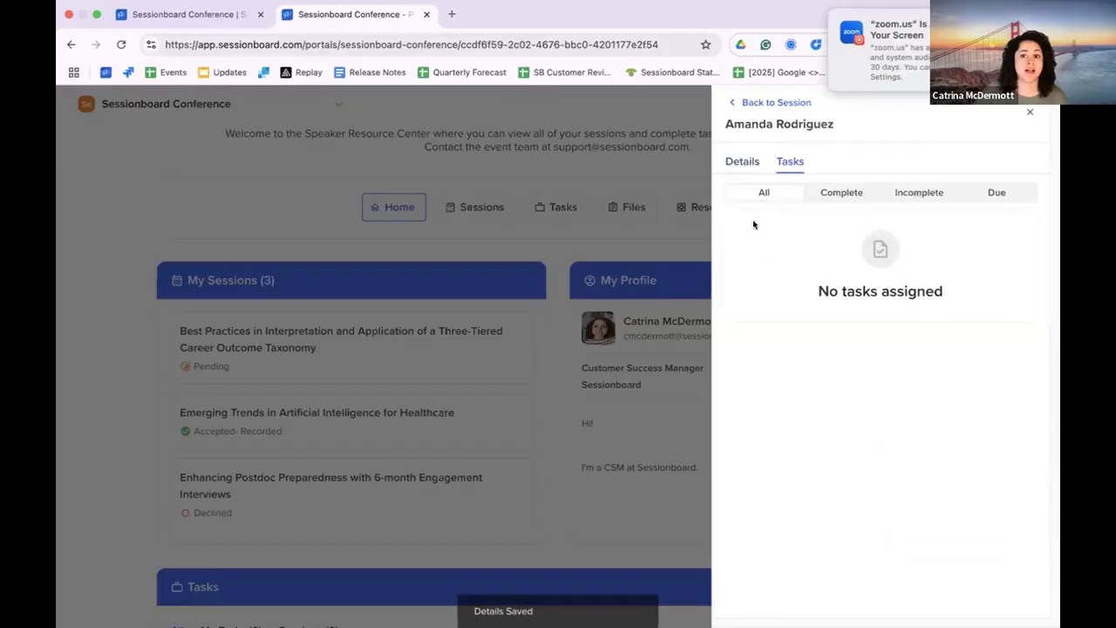
left_click(746, 158)
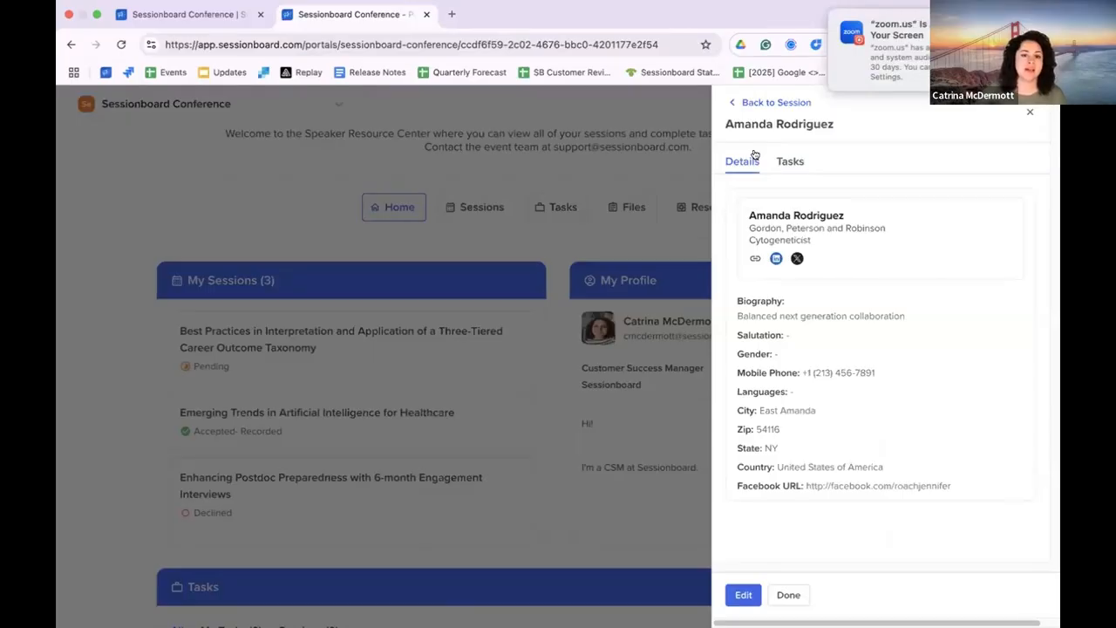
Step: Return to the "Best Practices" session, inspect its editable details, and close the session without saving
left_click(761, 102)
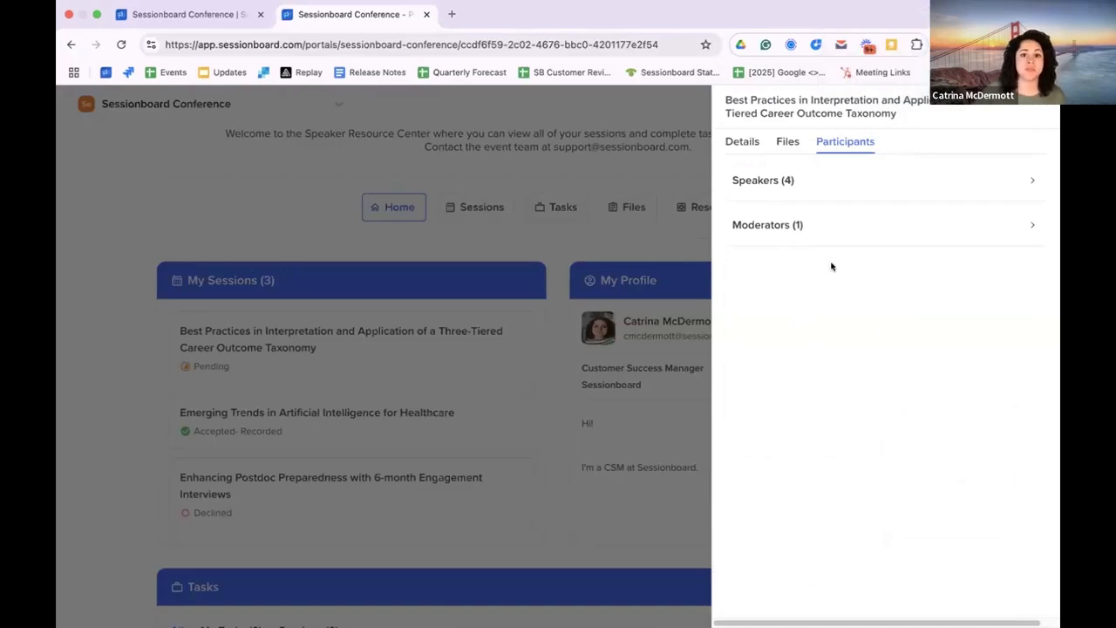
left_click(737, 142)
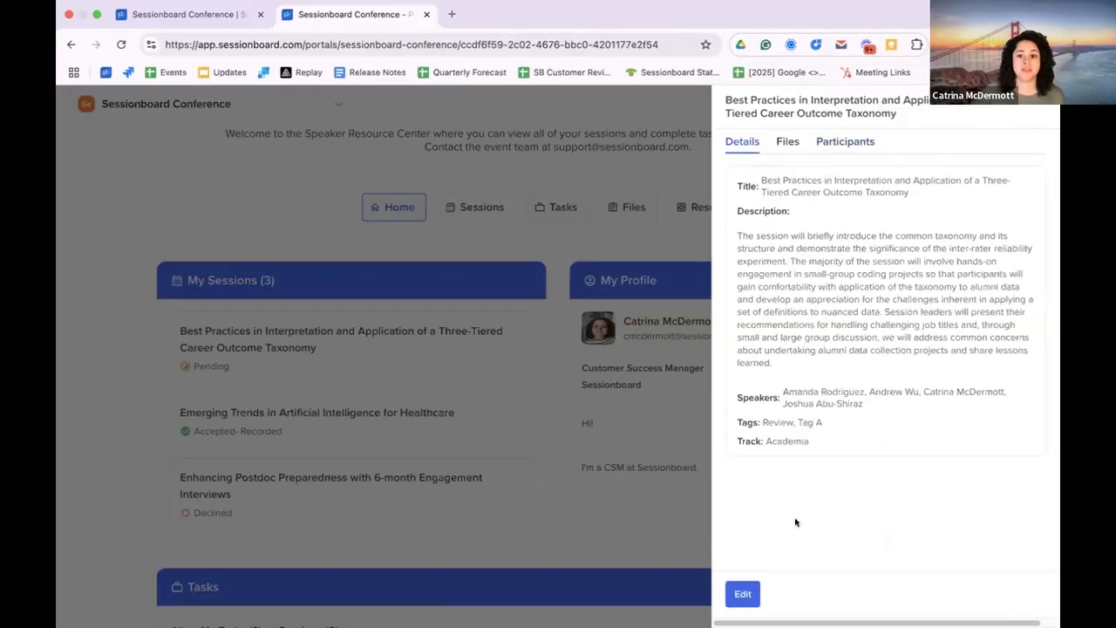
left_click(740, 594)
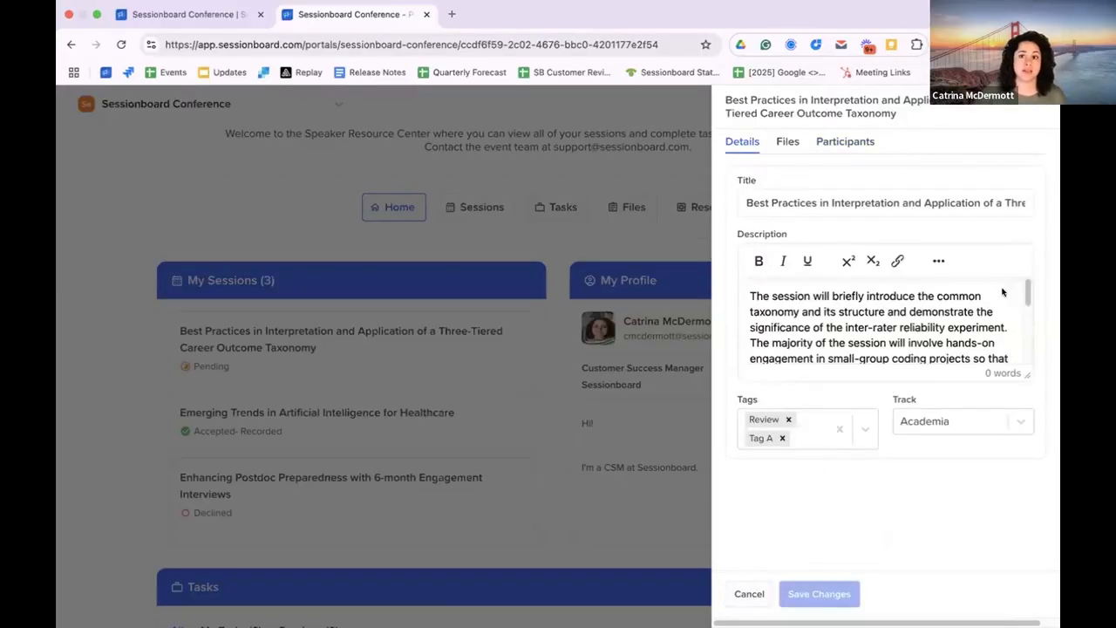
left_click(1032, 99)
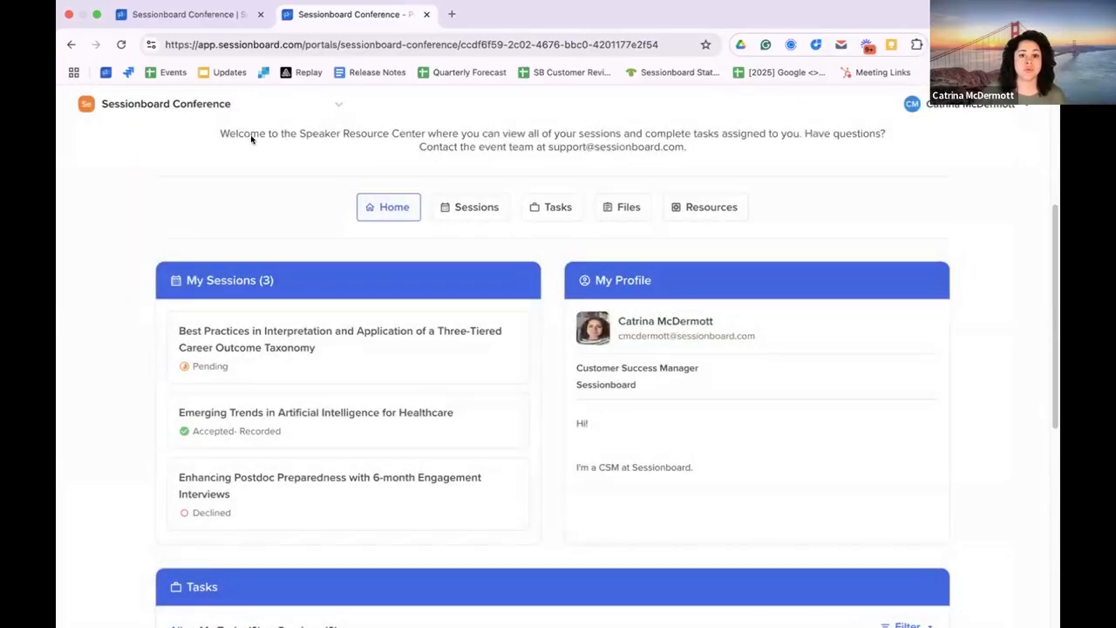
Step: Return to the Default People Portal configuration and advance to field management under Appearance
left_click(185, 14)
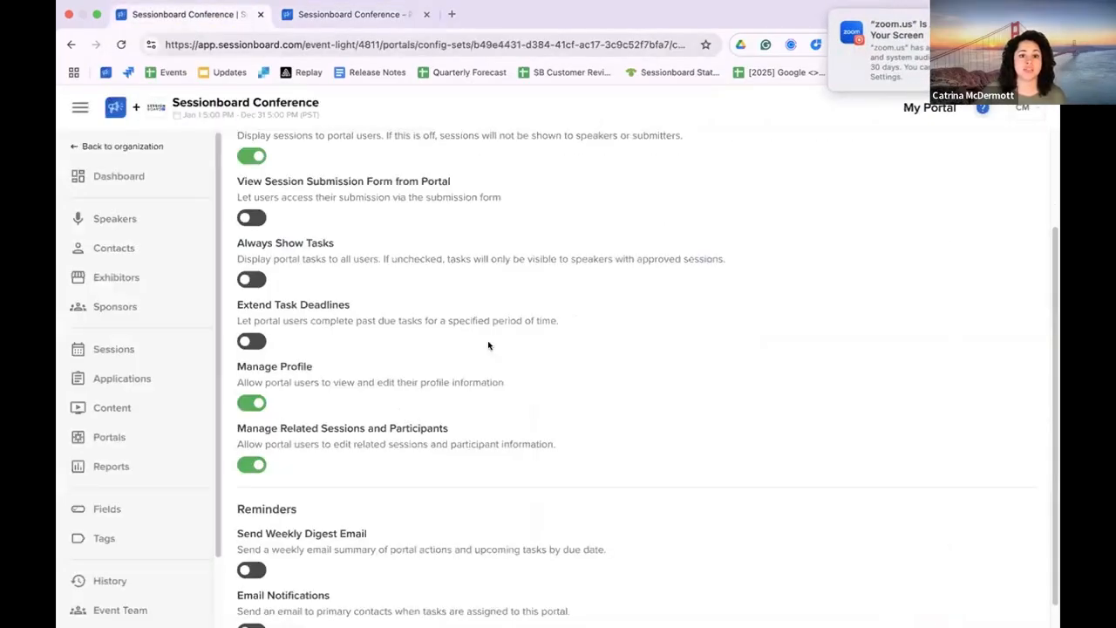
scroll(887, 383, "up", 2)
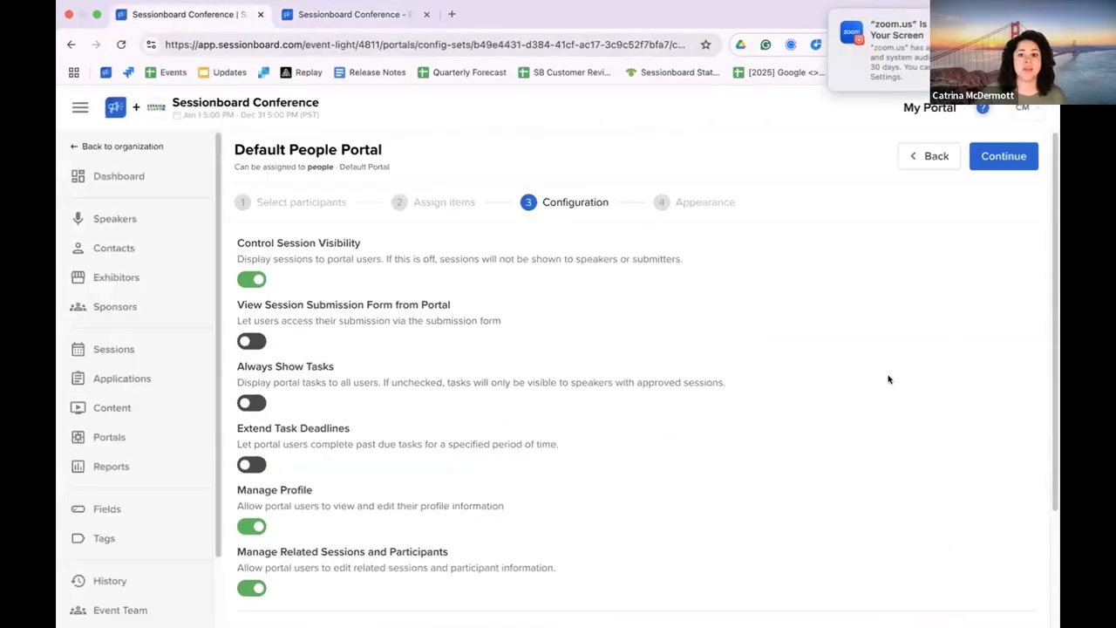
left_click(1004, 156)
left_click(359, 239)
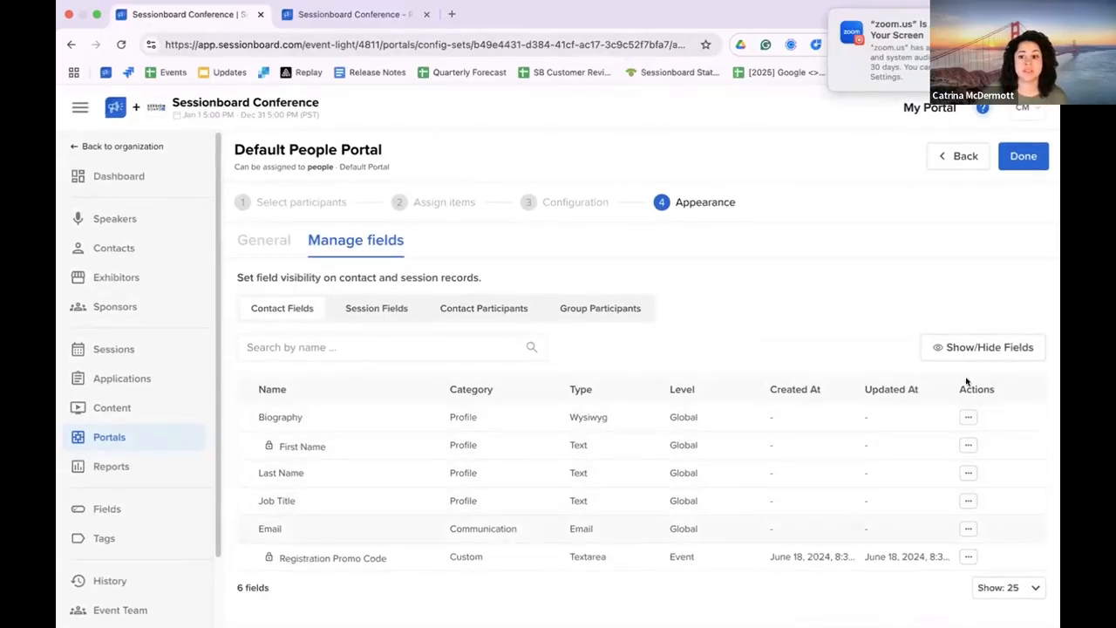
Step: Review the event-level contact fields that can be shown or hidden, keep the current selection, and check the actions available for Biography
left_click(976, 349)
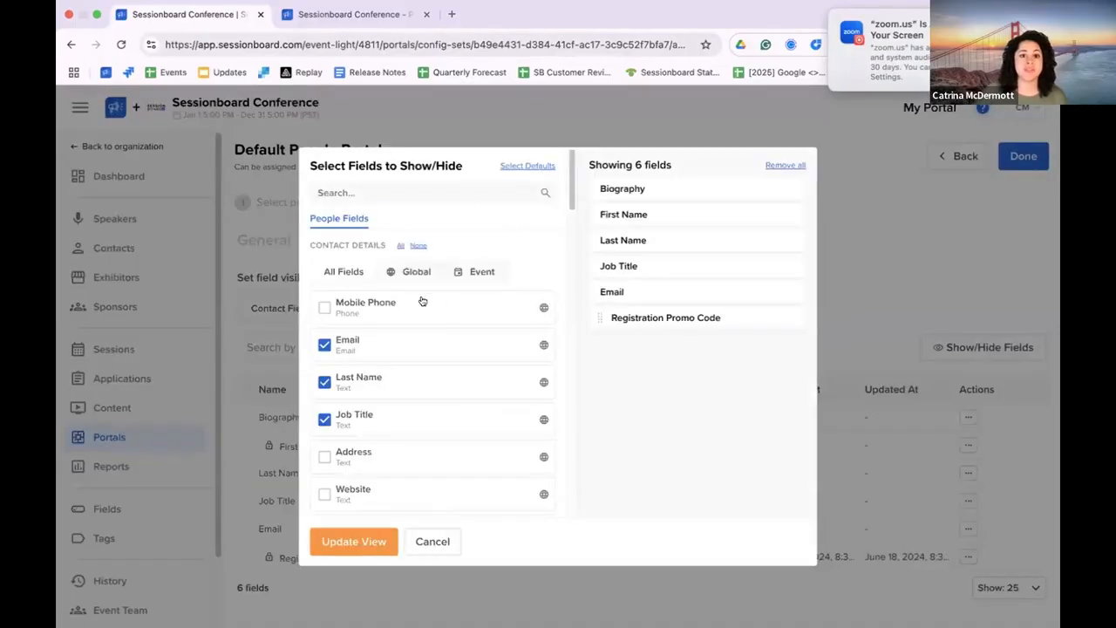
left_click(471, 272)
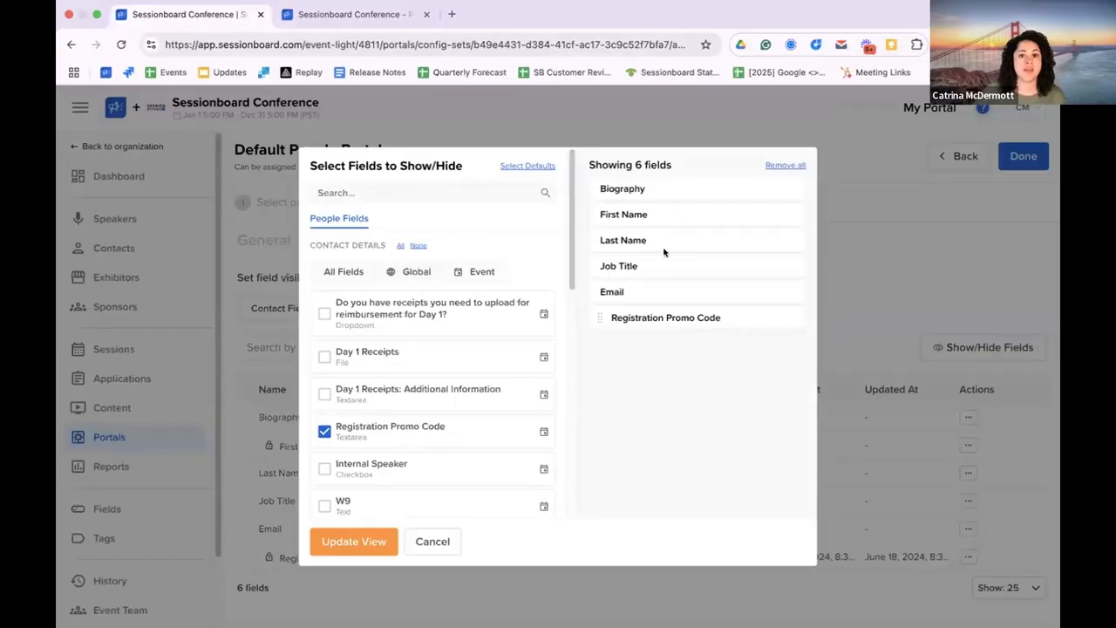
left_click(359, 535)
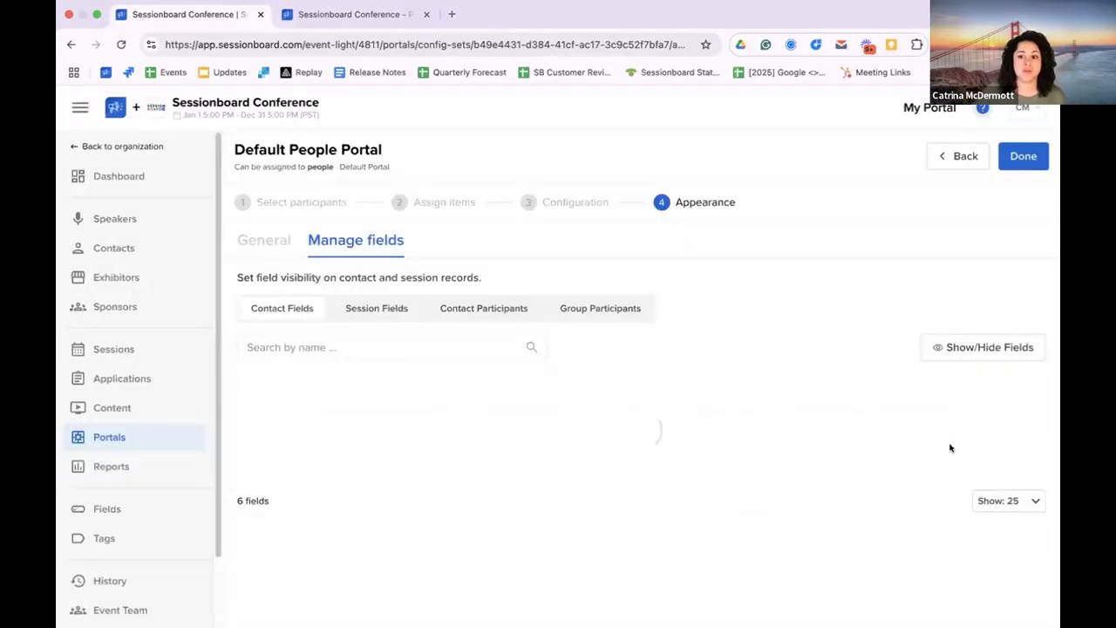
left_click(966, 417)
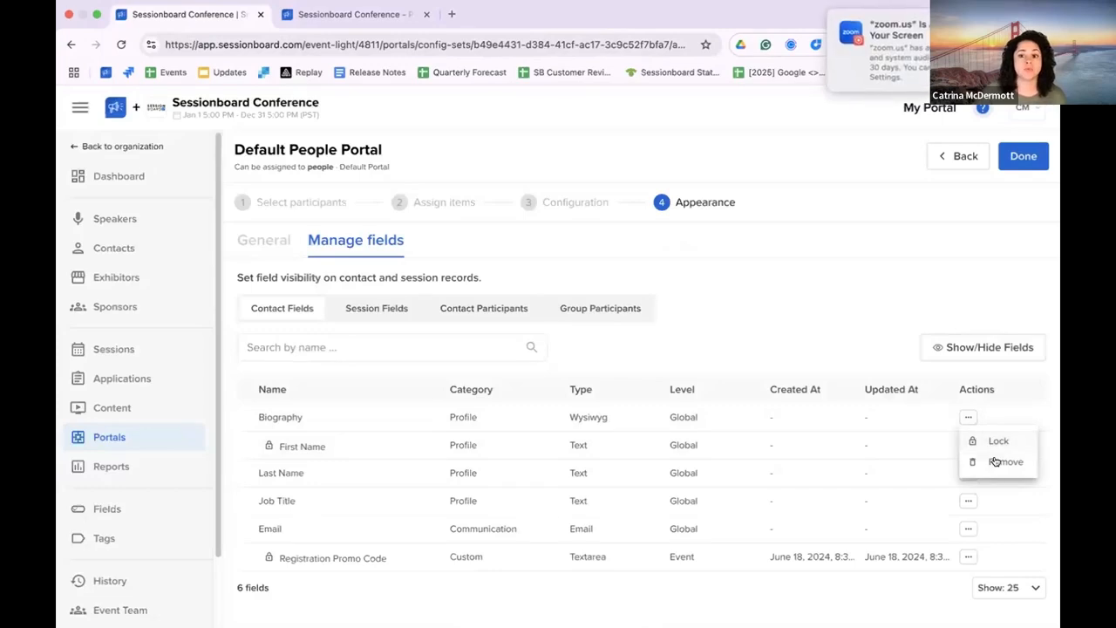
left_click(797, 310)
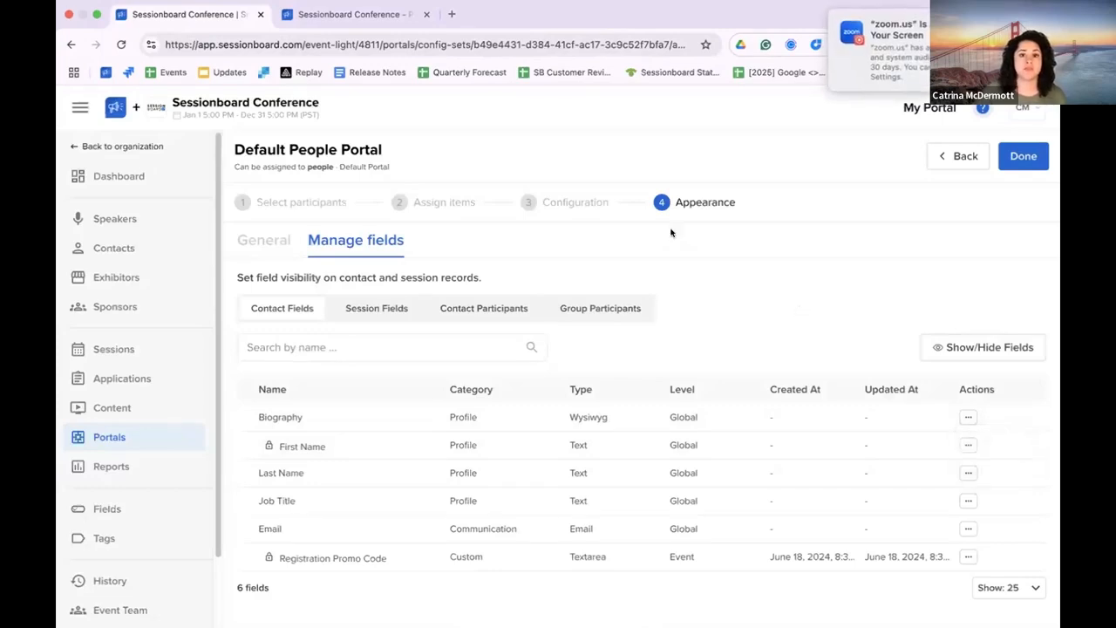
Step: Check the speaker's Profile Info and Event Info in the reloaded speaker portal against the contact fields, and return to its home page
left_click(353, 14)
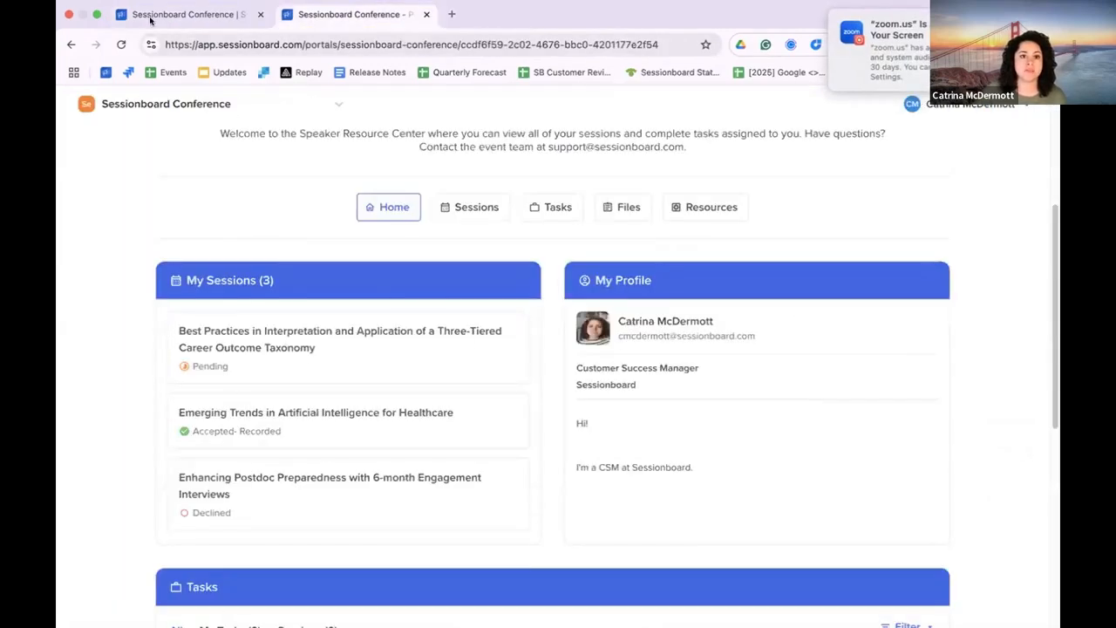
left_click(186, 14)
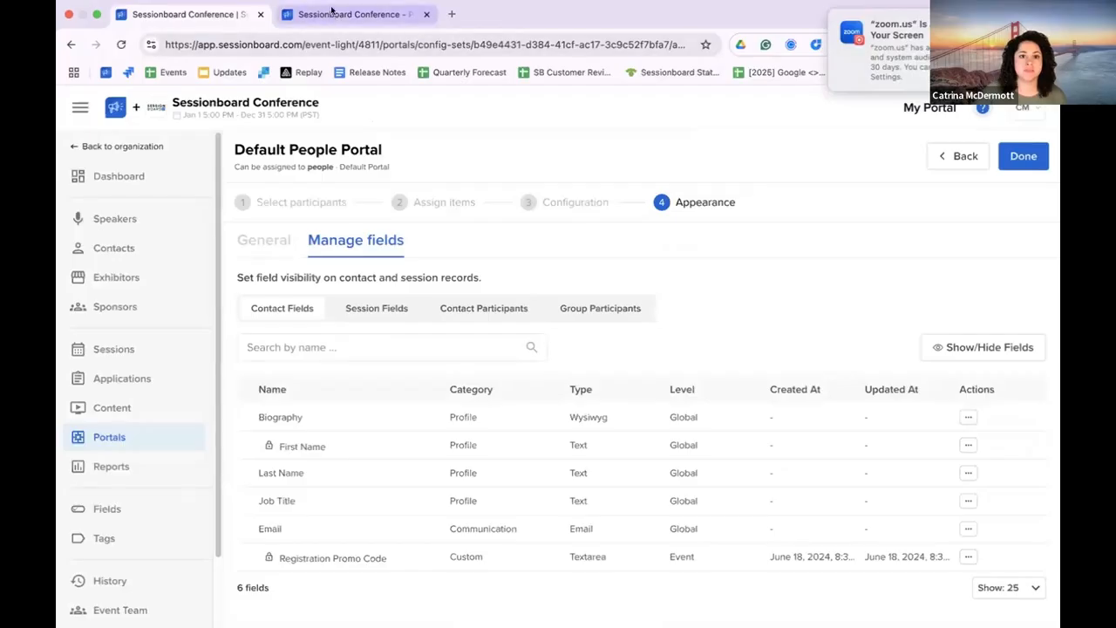
left_click(331, 12)
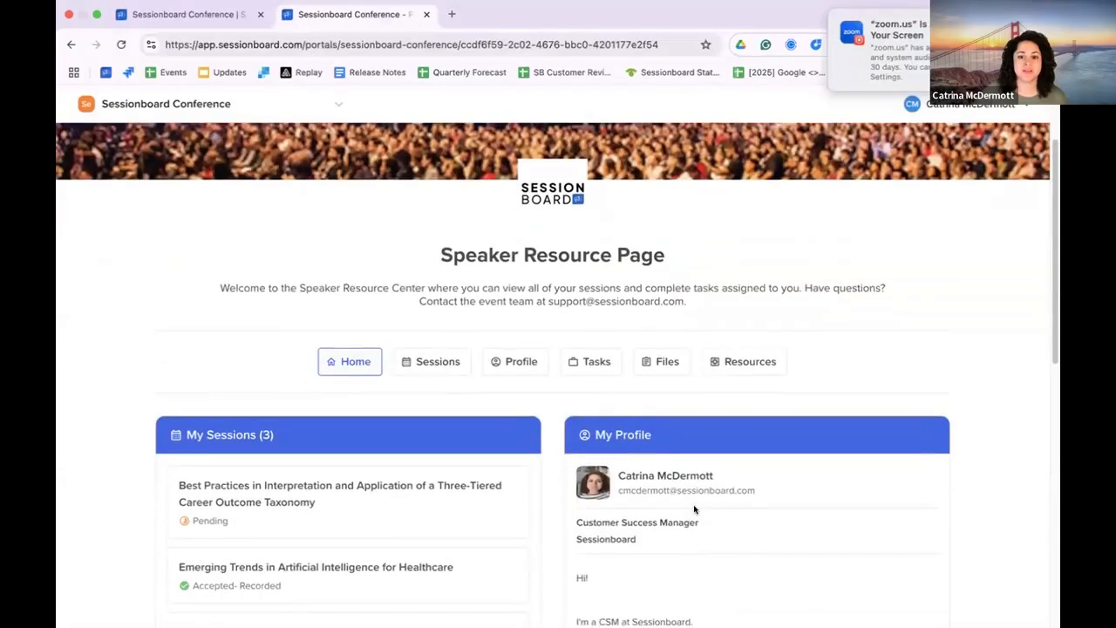
scroll(645, 497, "down", 3)
left_click(587, 479)
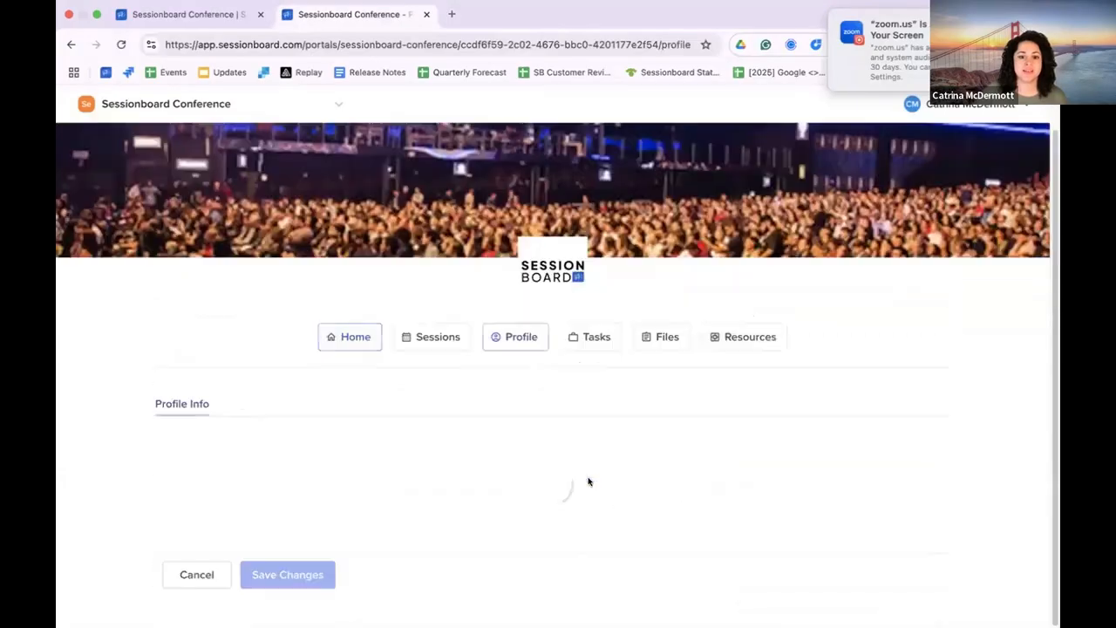
scroll(421, 321, "down", 5)
left_click(324, 353)
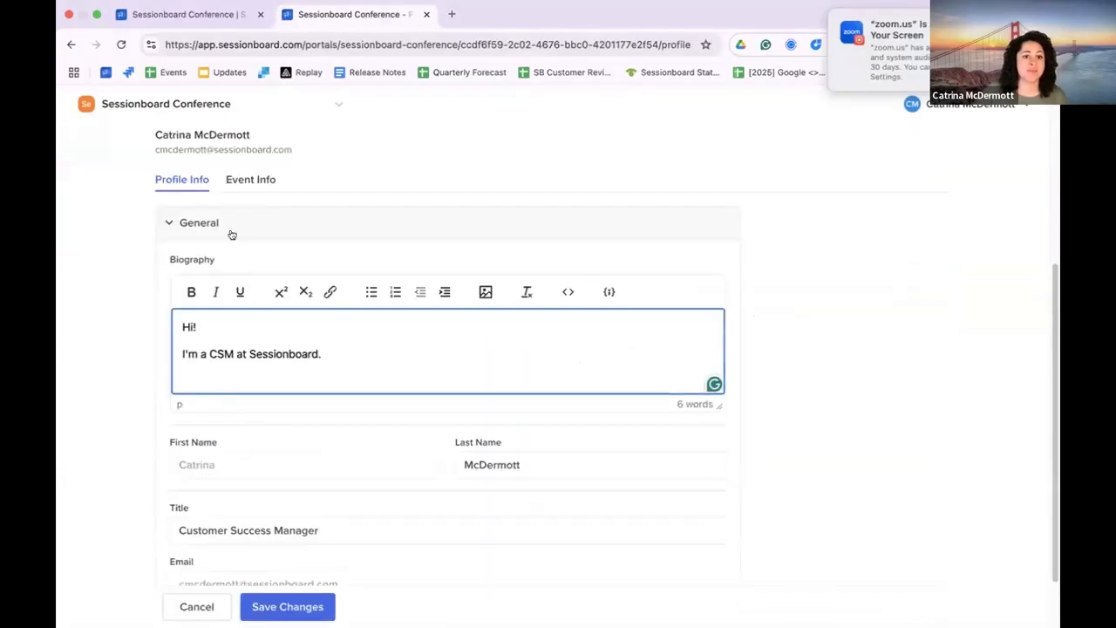
left_click(250, 181)
left_click(420, 384)
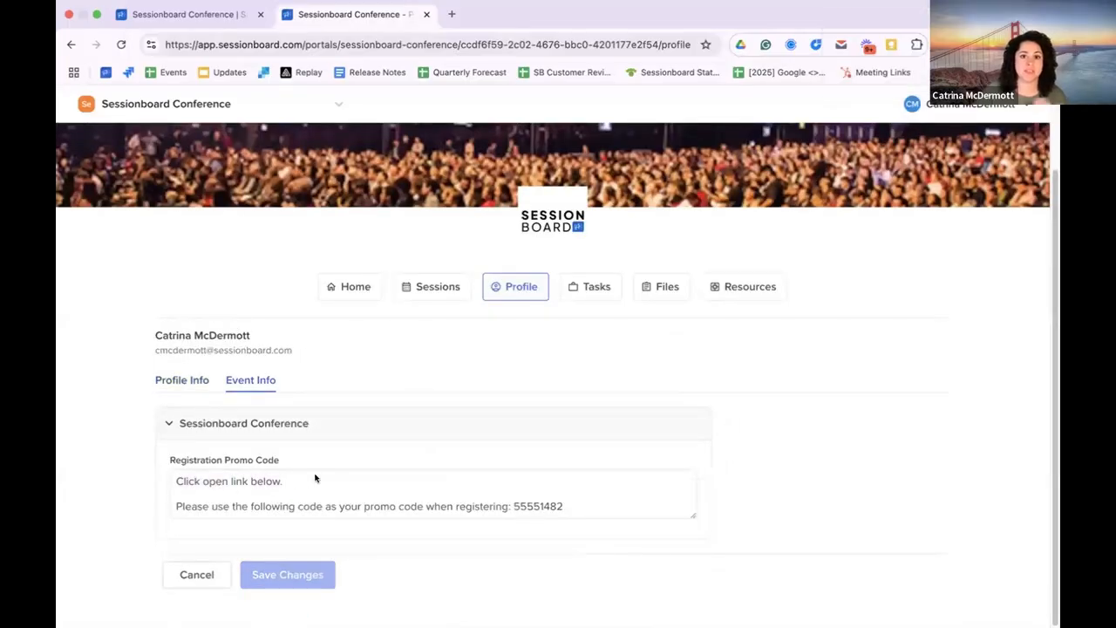
left_click(366, 294)
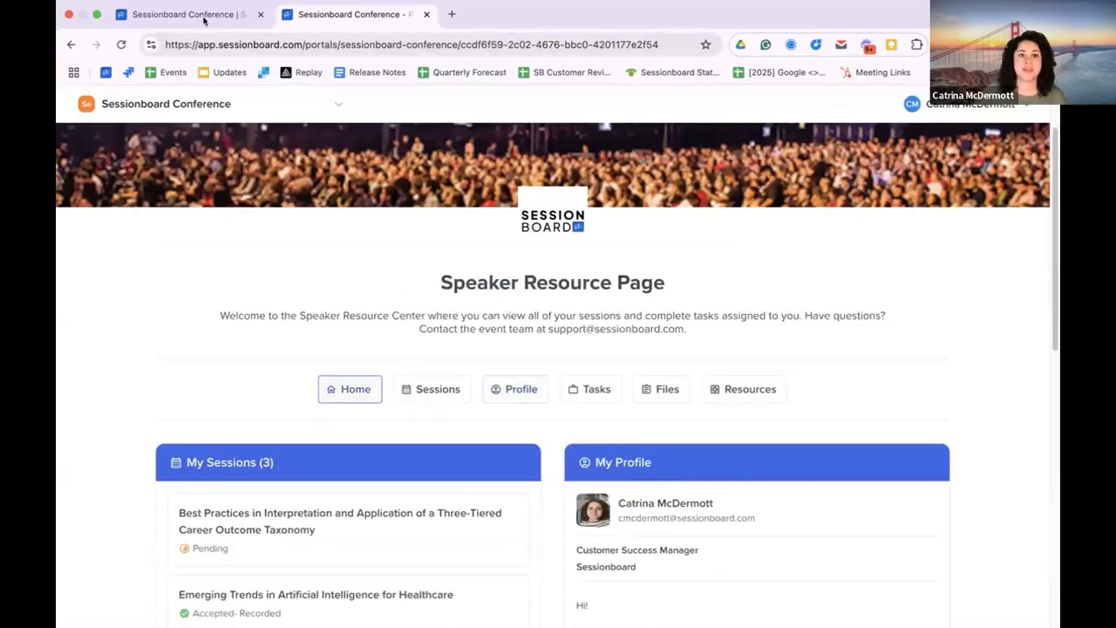
Step: Compare the portal's session fields with the details of "Emerging Trends in Artificial Intelligence for Healthcare" in the speaker portal
left_click(205, 19)
left_click(379, 310)
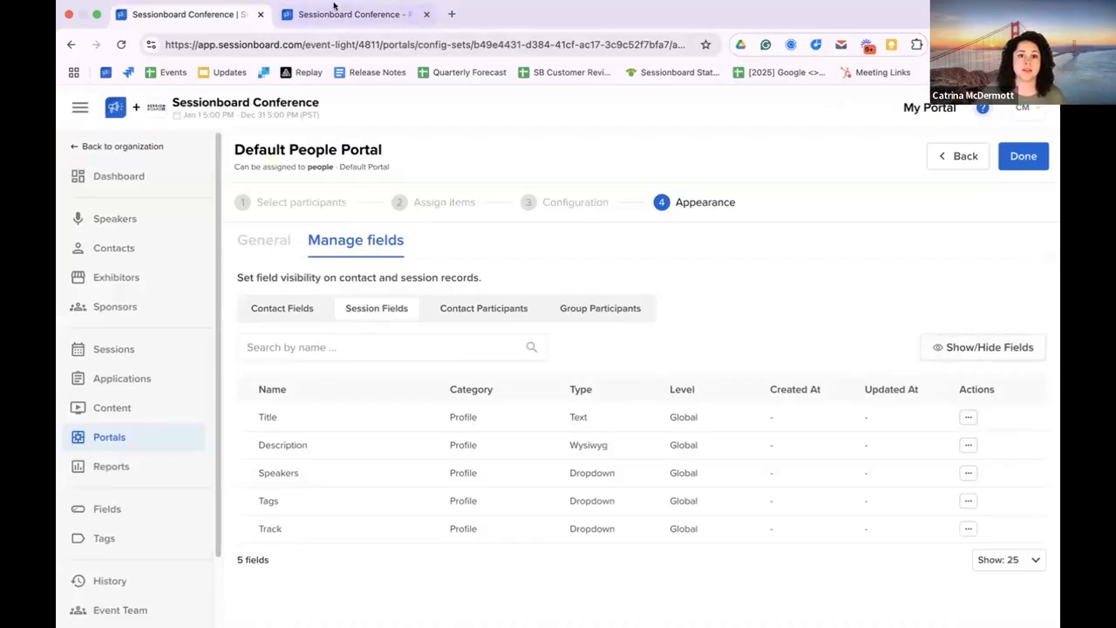
left_click(339, 32)
scroll(367, 456, "down", 4)
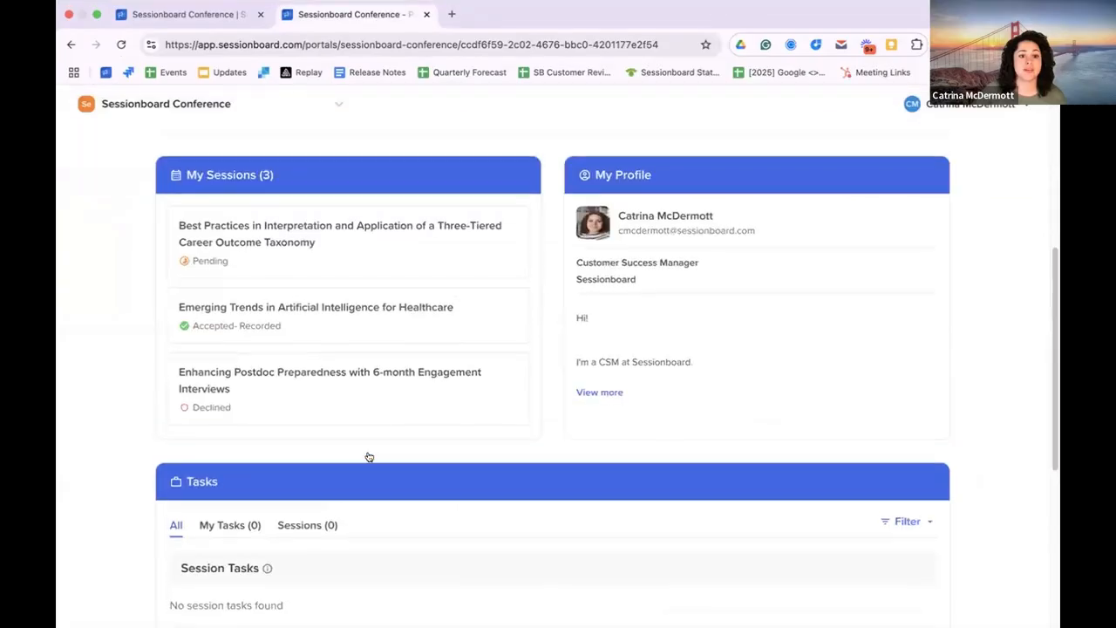
left_click(322, 324)
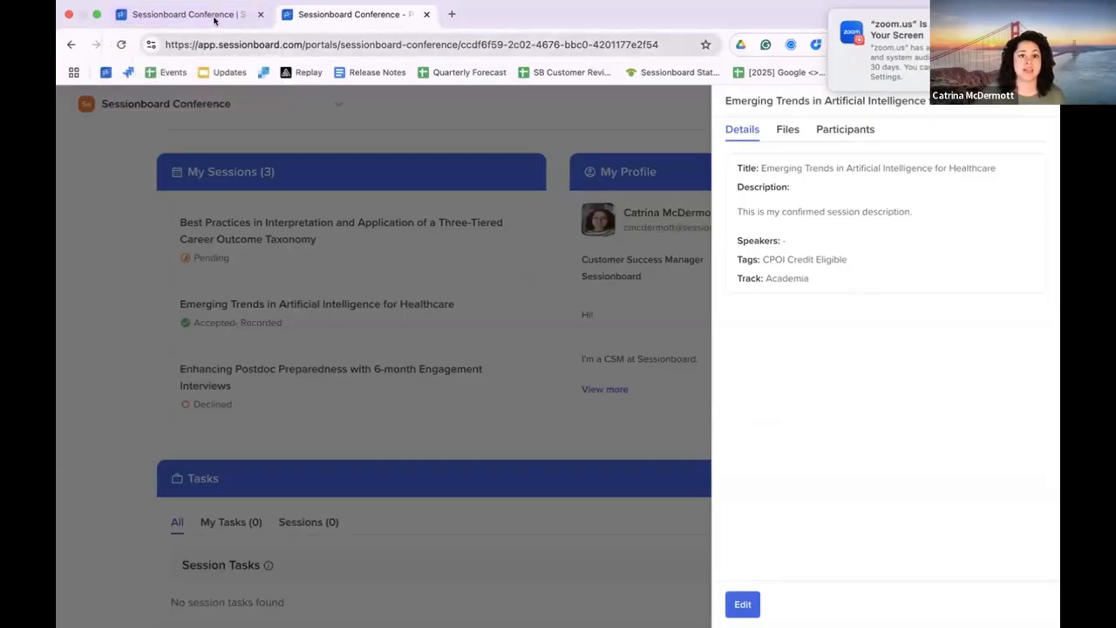
Step: Reorder the portal's session fields to Title, Description, Track, Tags, Speakers and apply the updated view
left_click(188, 14)
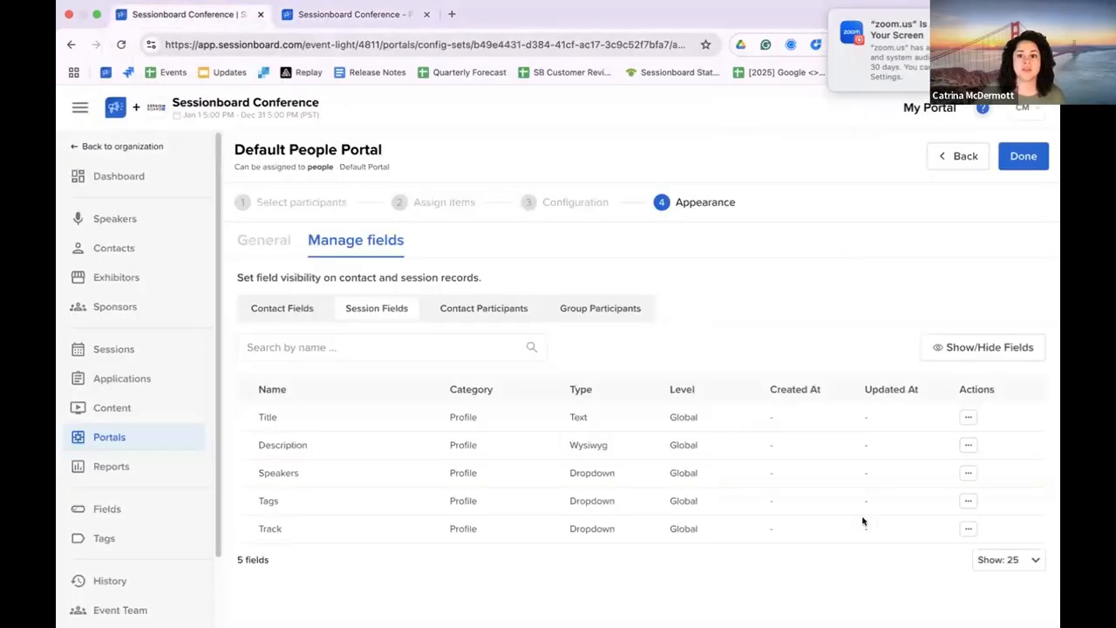
left_click(942, 349)
left_click_drag(596, 239, 599, 300)
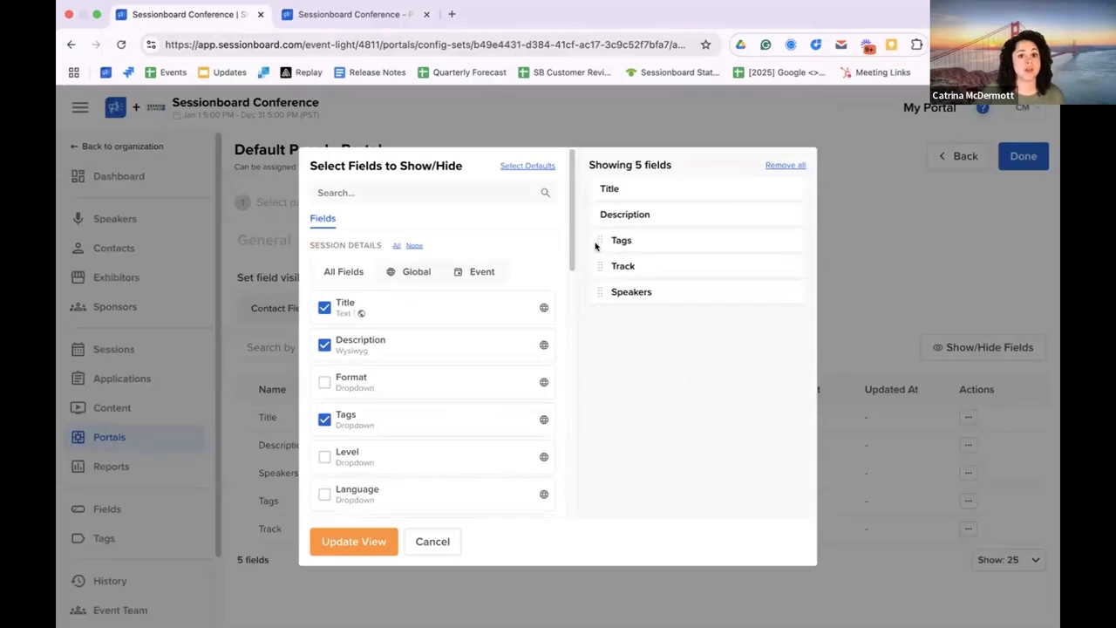
left_click_drag(596, 242, 600, 276)
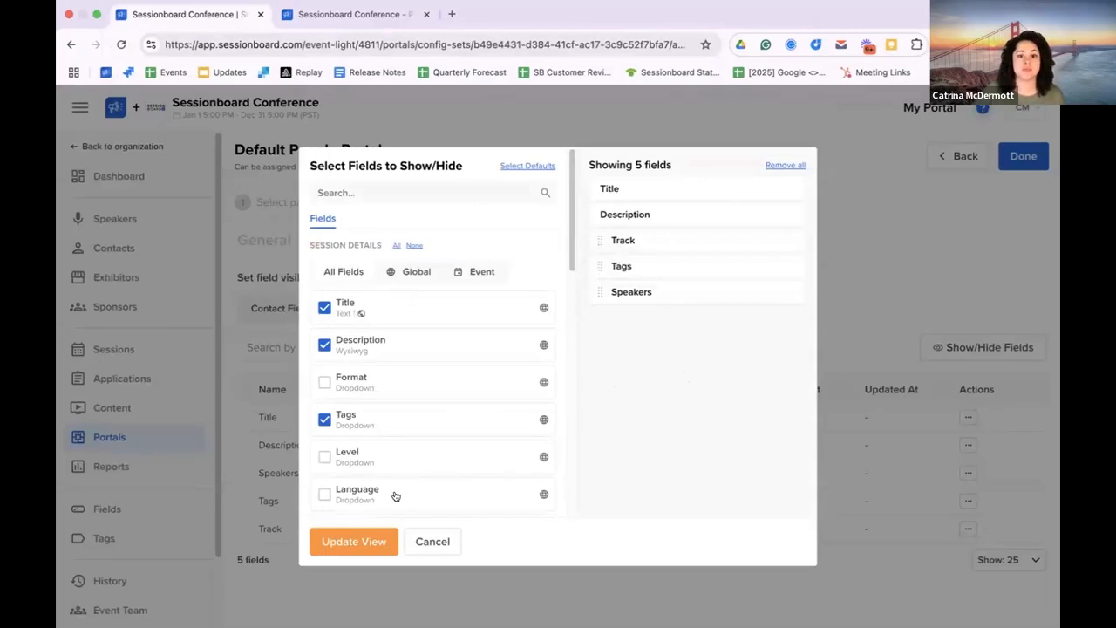
left_click(365, 540)
Step: Check the field order in the details of "Emerging Trends in Artificial Intelligence for Healthcare" in the reloaded speaker portal
left_click(353, 14)
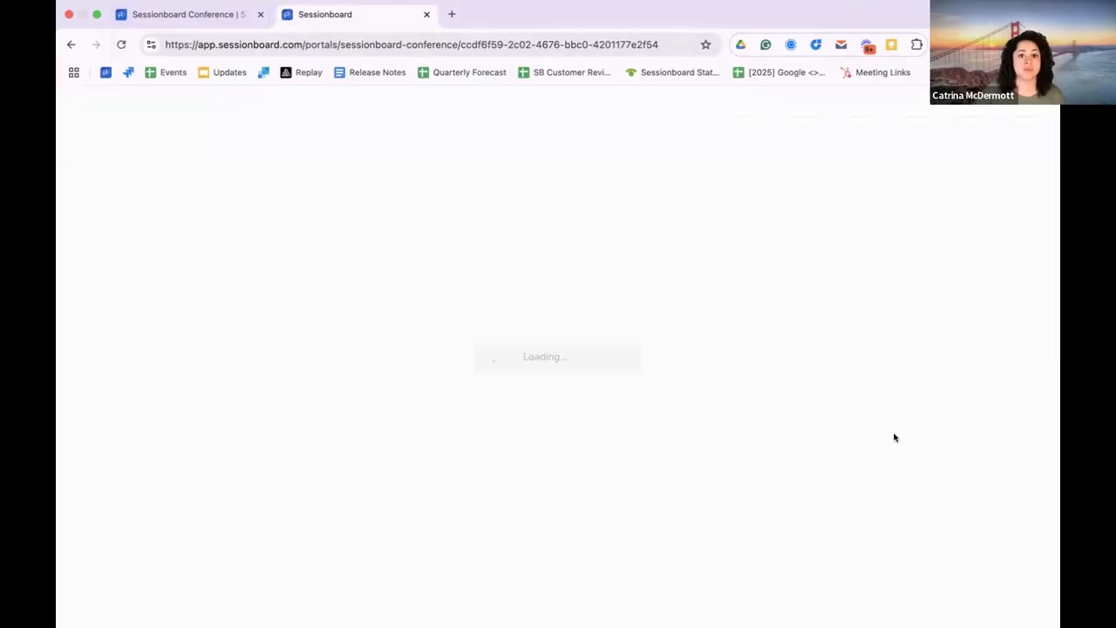
scroll(411, 434, "down", 10)
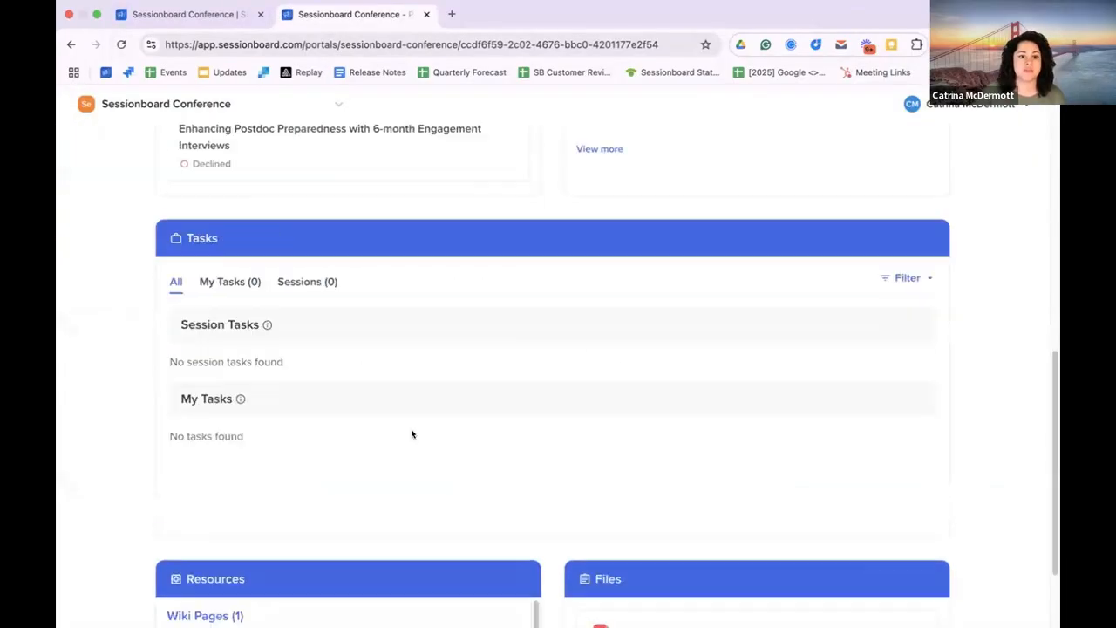
scroll(399, 389, "up", 5)
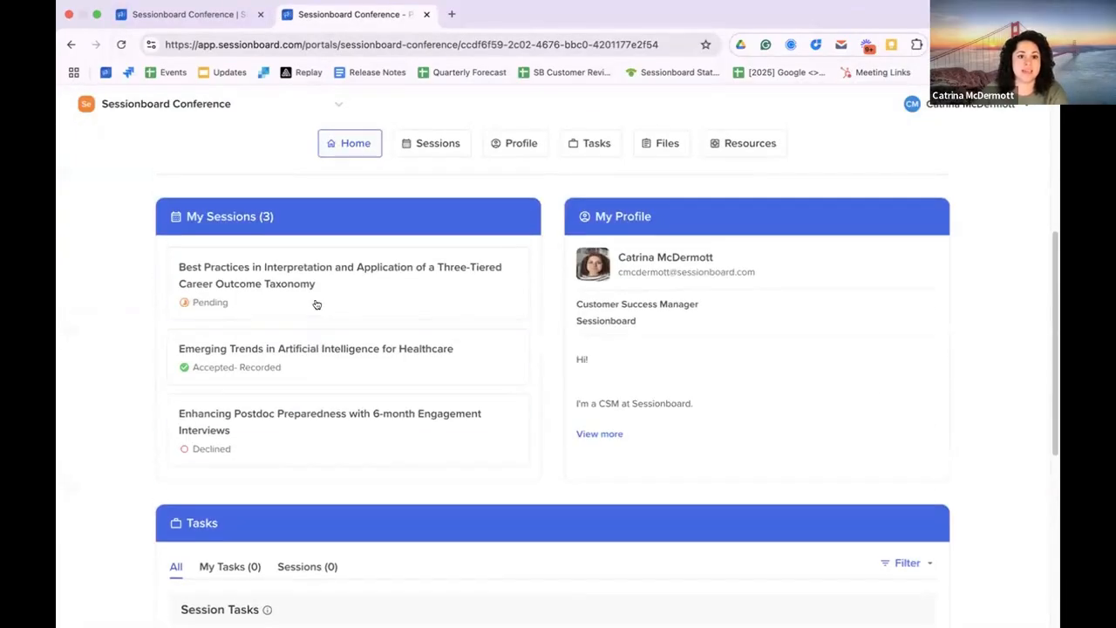
left_click(305, 364)
left_click(723, 606)
left_click(776, 606)
left_click(742, 602)
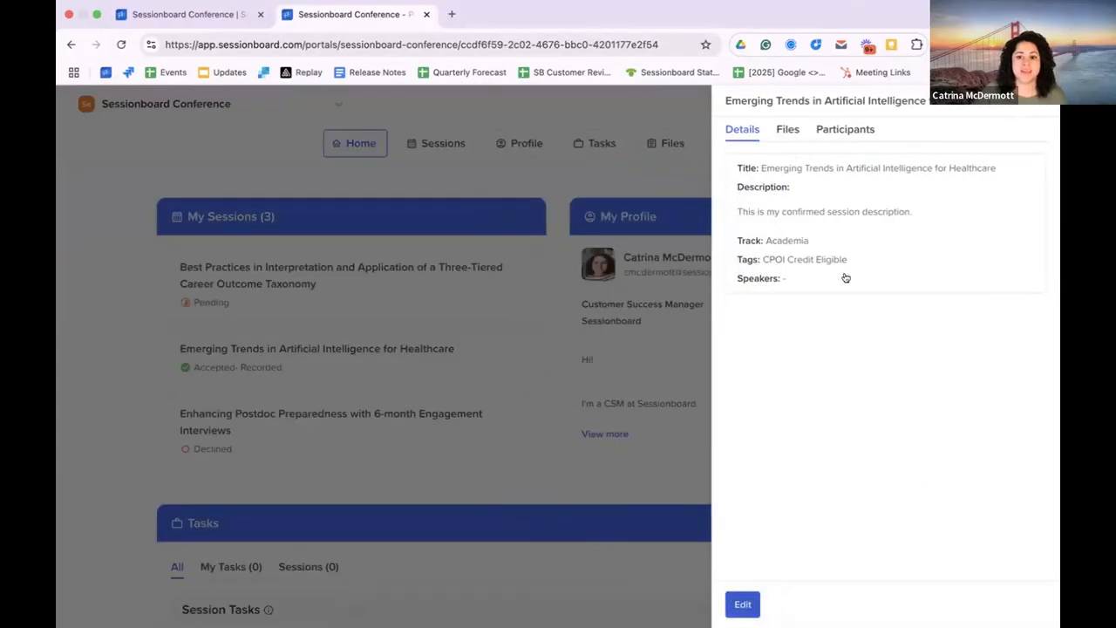
Step: Inspect the Track options in the edit form of "Emerging Trends in Artificial Intelligence for Healthcare" and close the session without saving
left_click(817, 408)
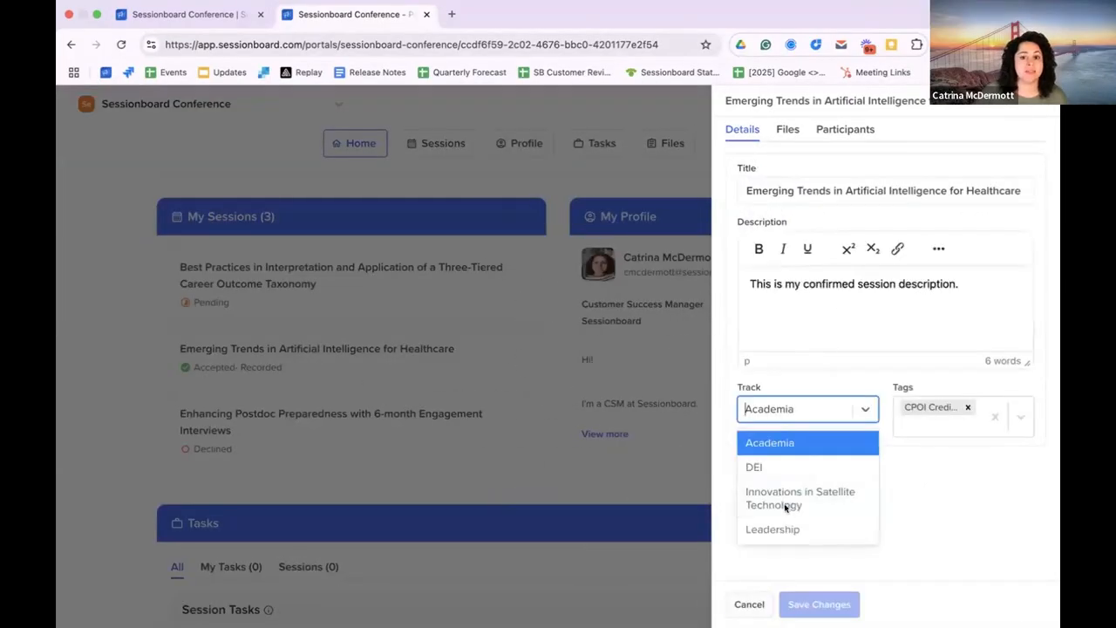
left_click(975, 503)
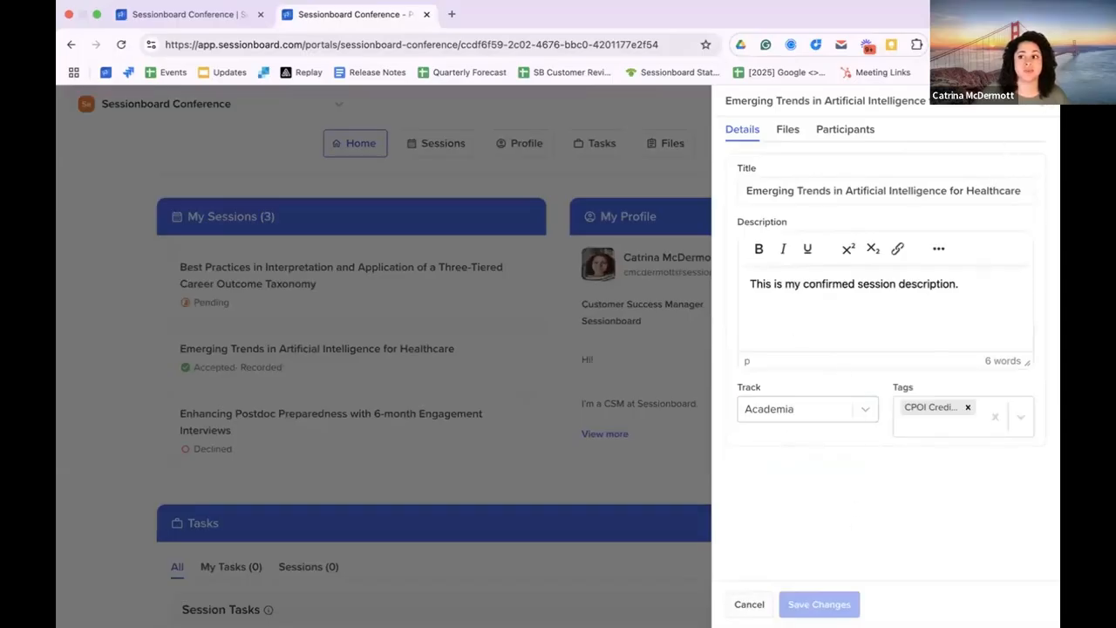
left_click(522, 395)
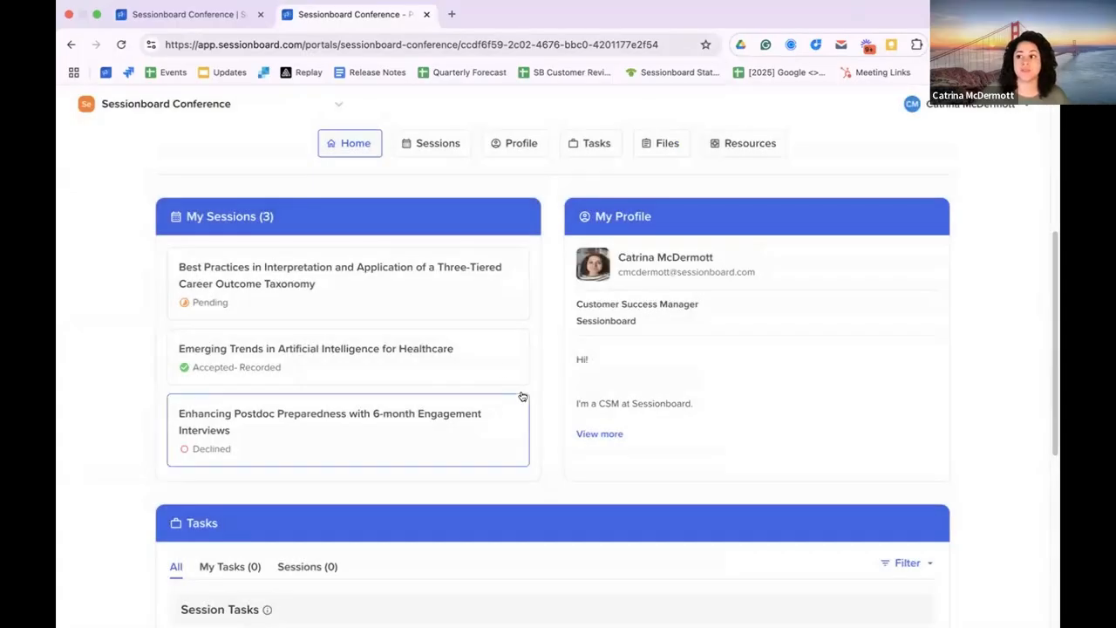
Step: Compare the Welcome Message in the Default People Portal's general appearance settings with the text on the speaker portal's home page
left_click(160, 14)
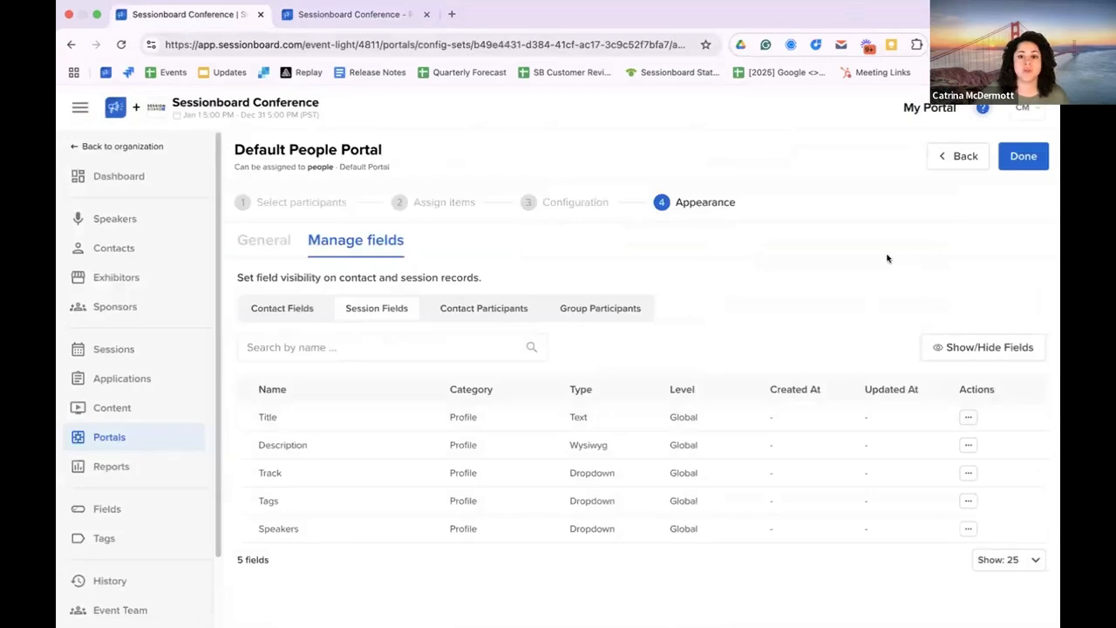
left_click(240, 243)
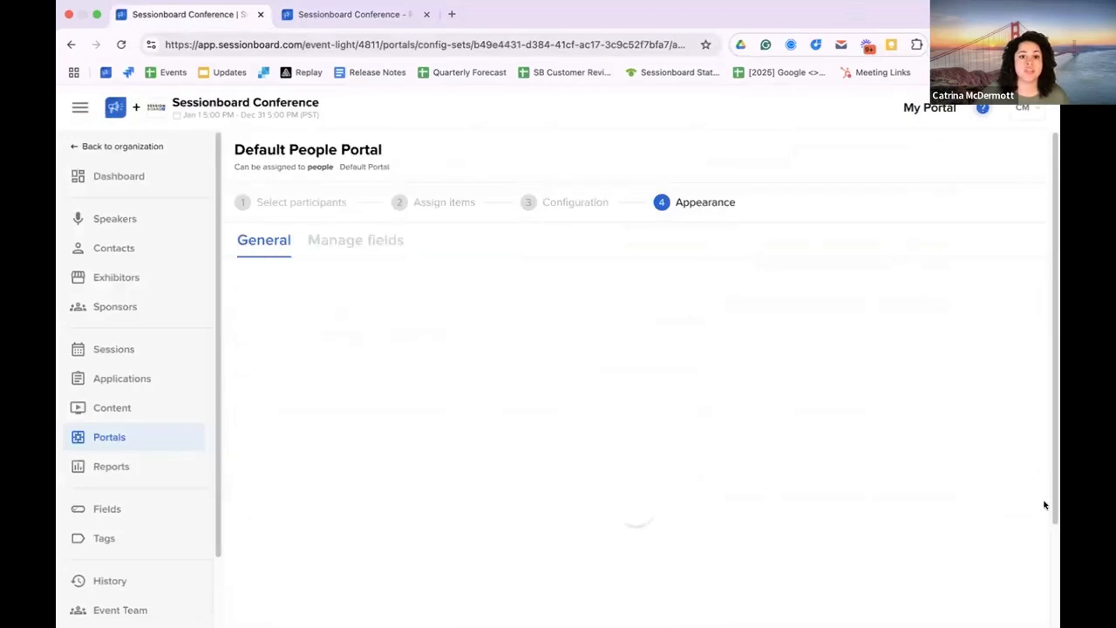
left_click(459, 381)
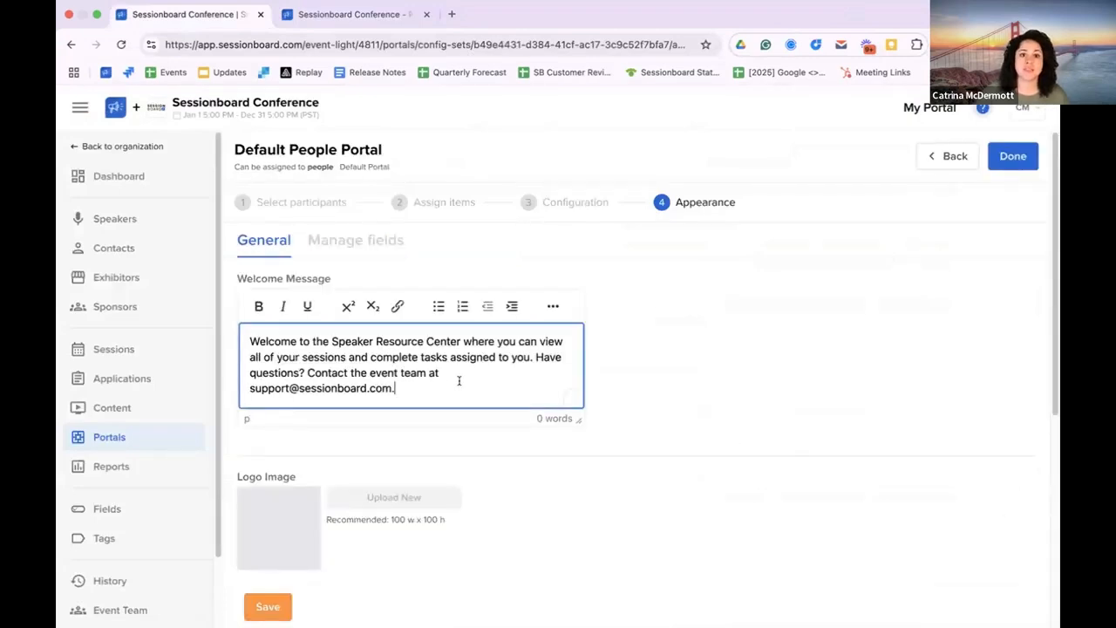
left_click_drag(459, 381, 354, 352)
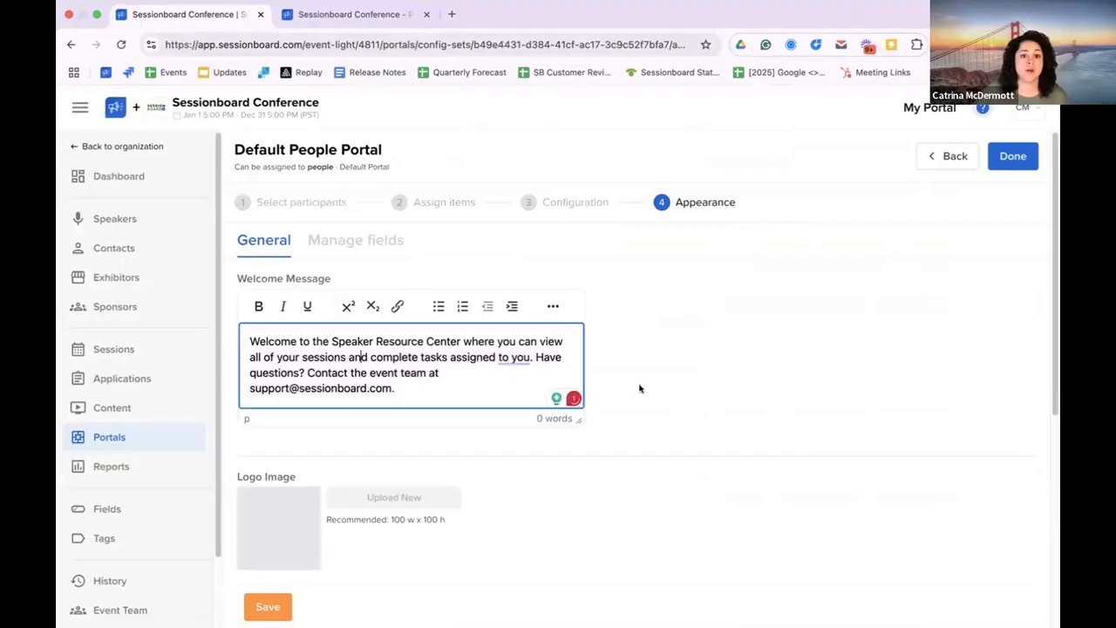
left_click(353, 14)
scroll(491, 268, "up", 4)
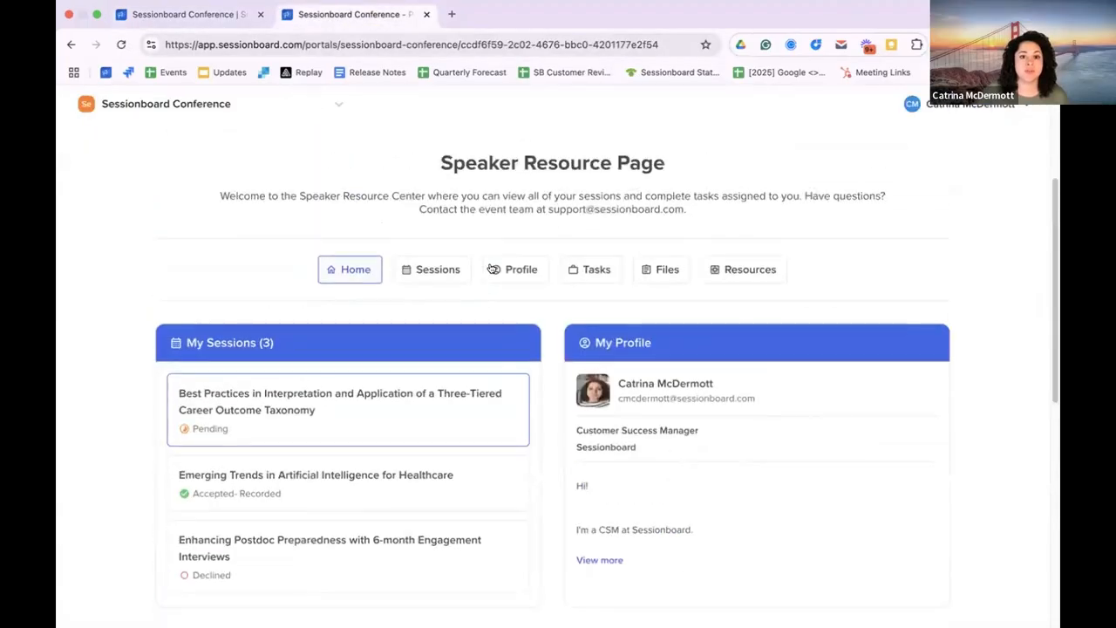
left_click_drag(361, 394, 698, 429)
left_click(555, 419)
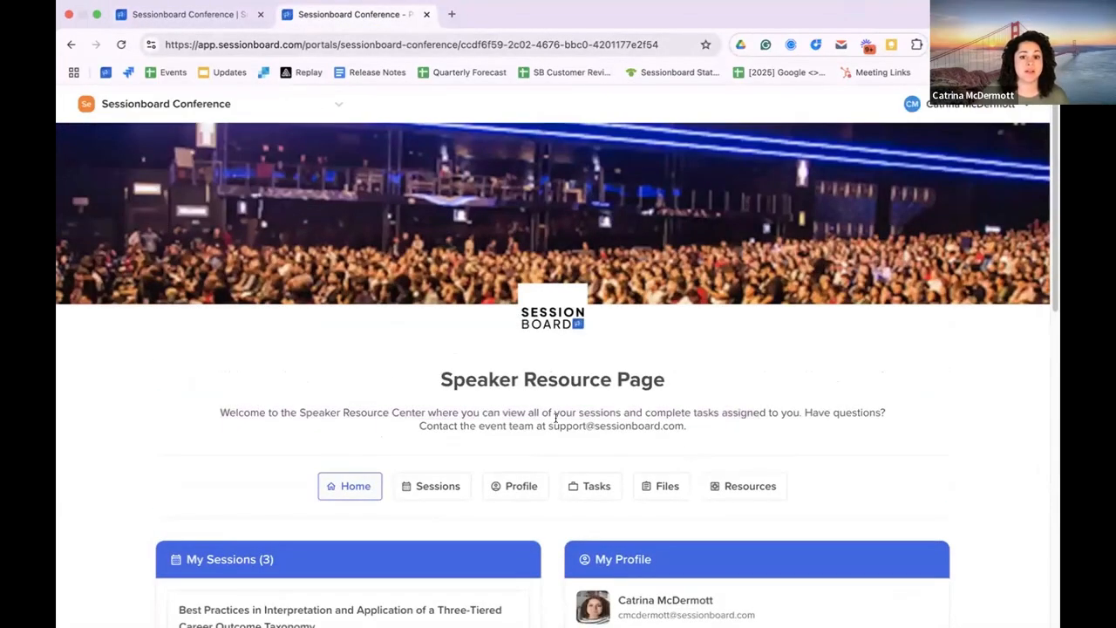
Step: Compare the portal's Logo Image and Background Image settings with the logo and banner on the speaker portal's home page
left_click(207, 19)
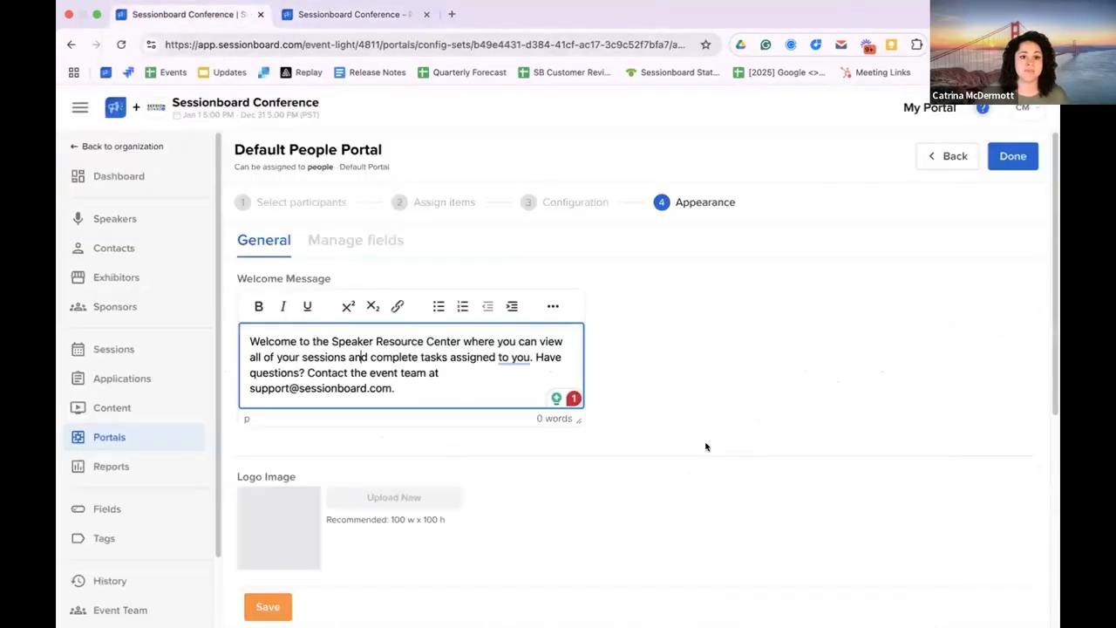
left_click_drag(1052, 236, 1002, 340)
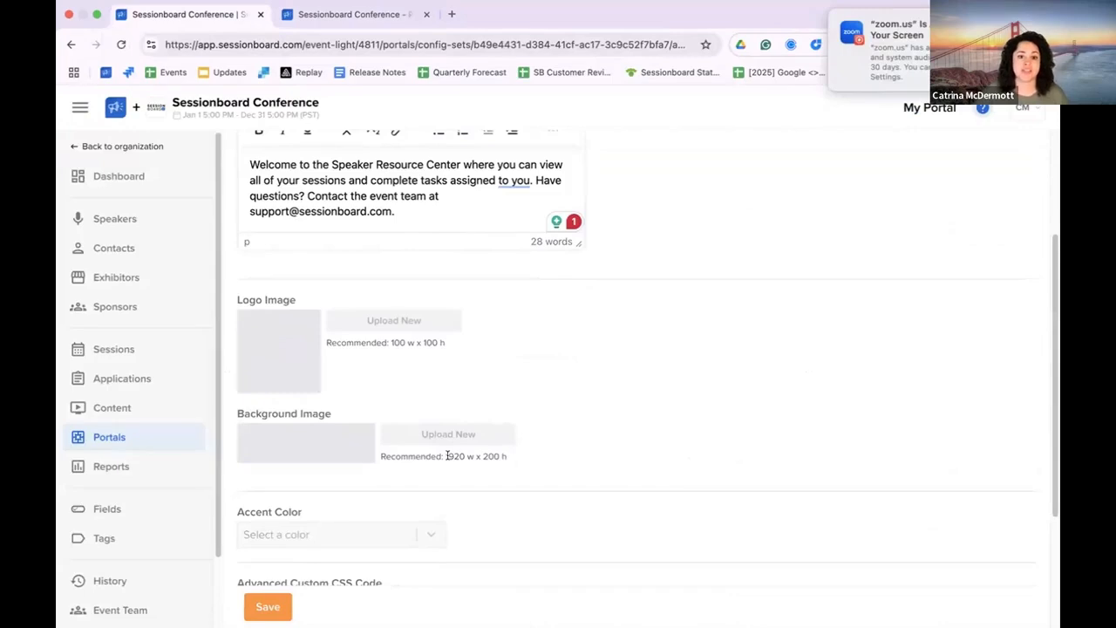
left_click(352, 15)
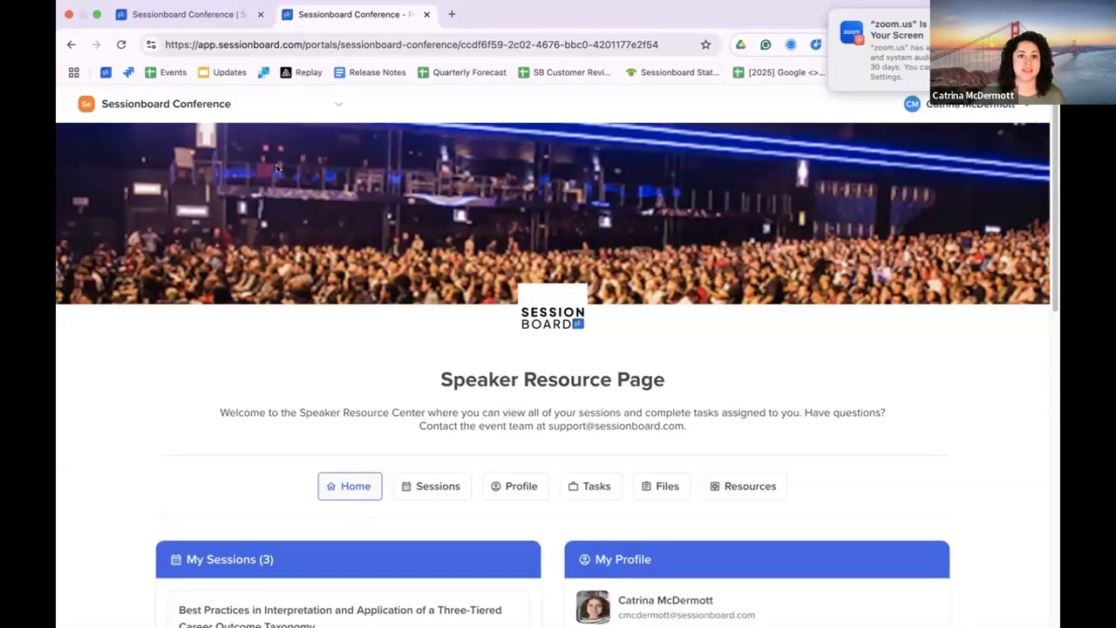
left_click(186, 21)
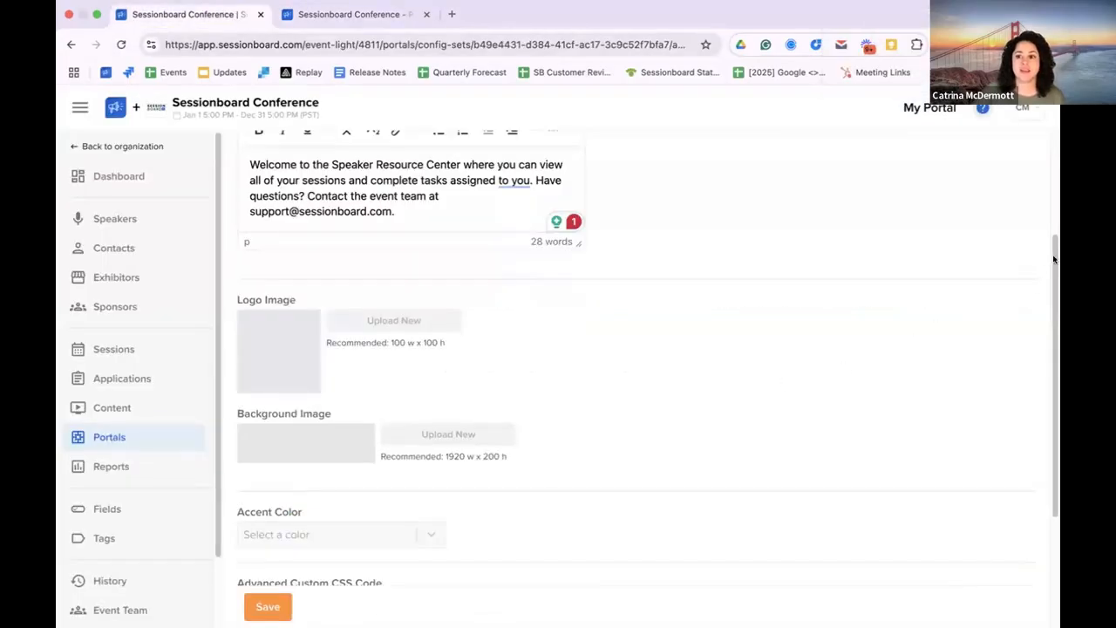
Step: Set the portal's Accent Color to the red swatch #E03131 and save the appearance settings
scroll(841, 337, "down", 3)
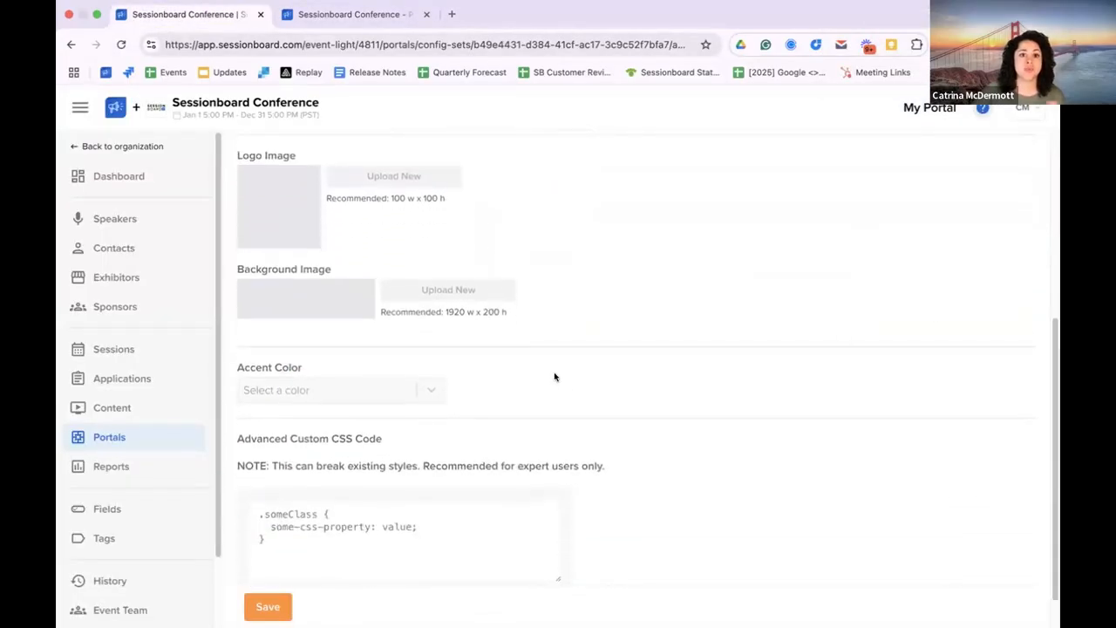
left_click(372, 391)
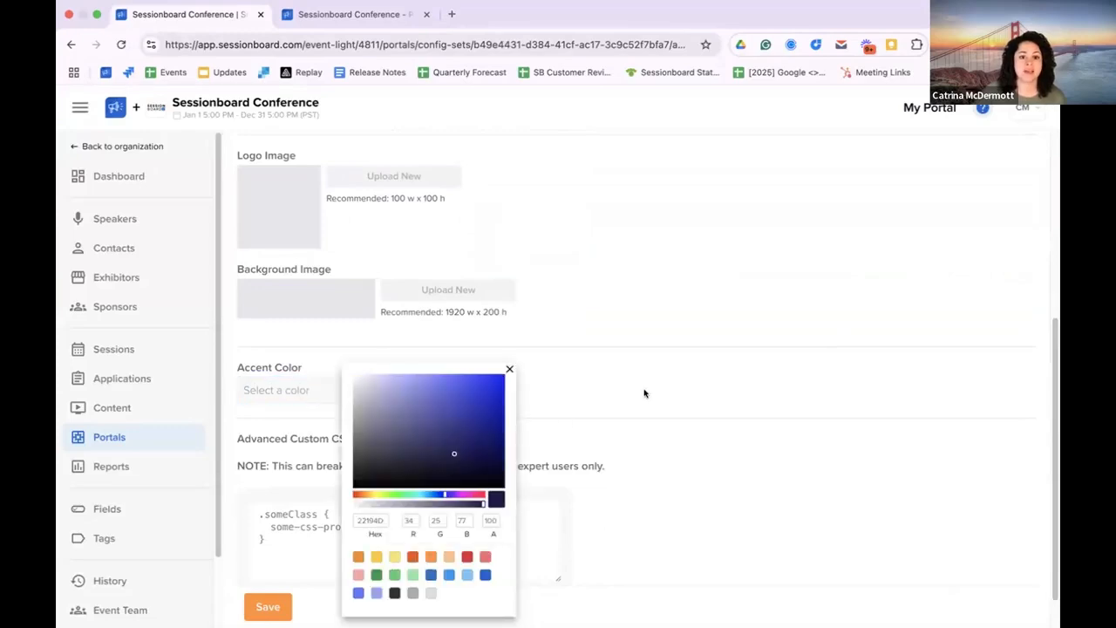
left_click(468, 557)
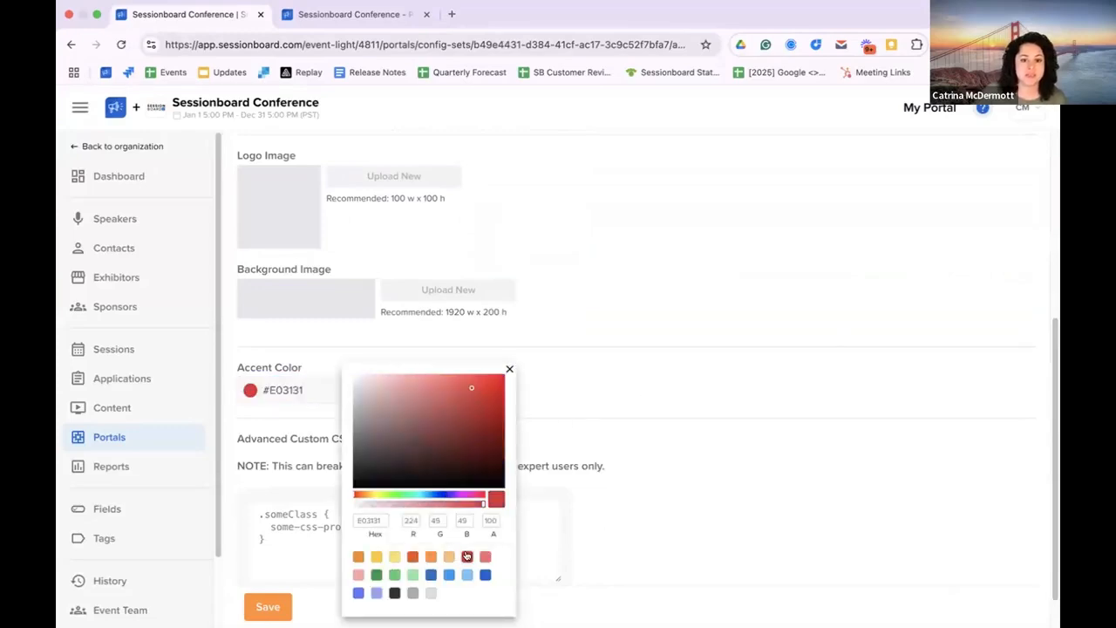
left_click(326, 553)
left_click(267, 605)
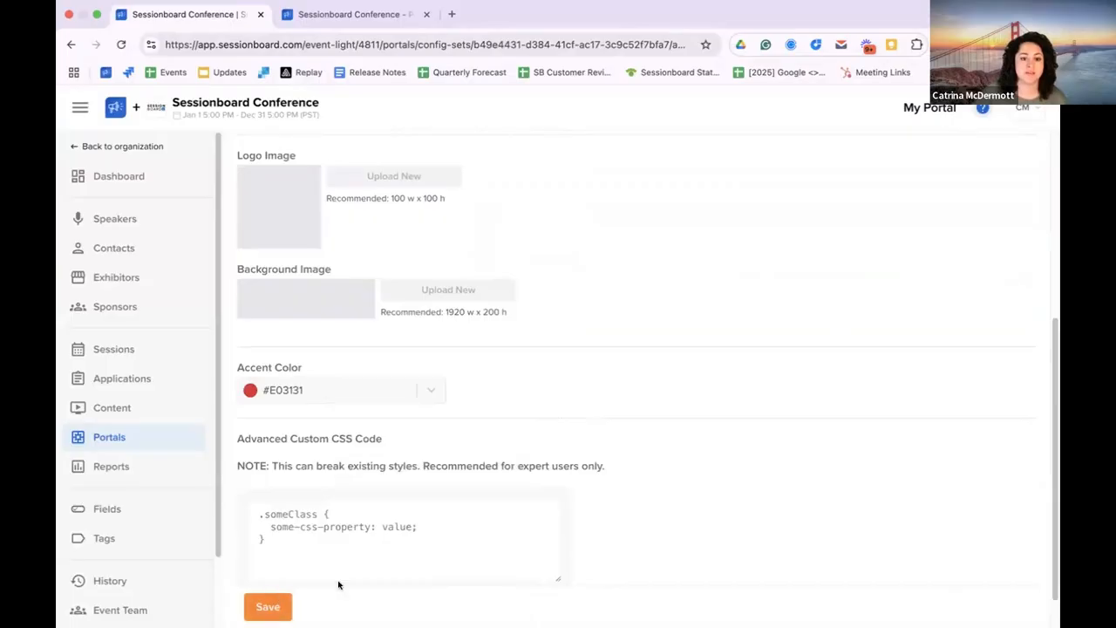
Step: Check the new accent color in the reloaded speaker portal and return to the portal's appearance settings
left_click(410, 16)
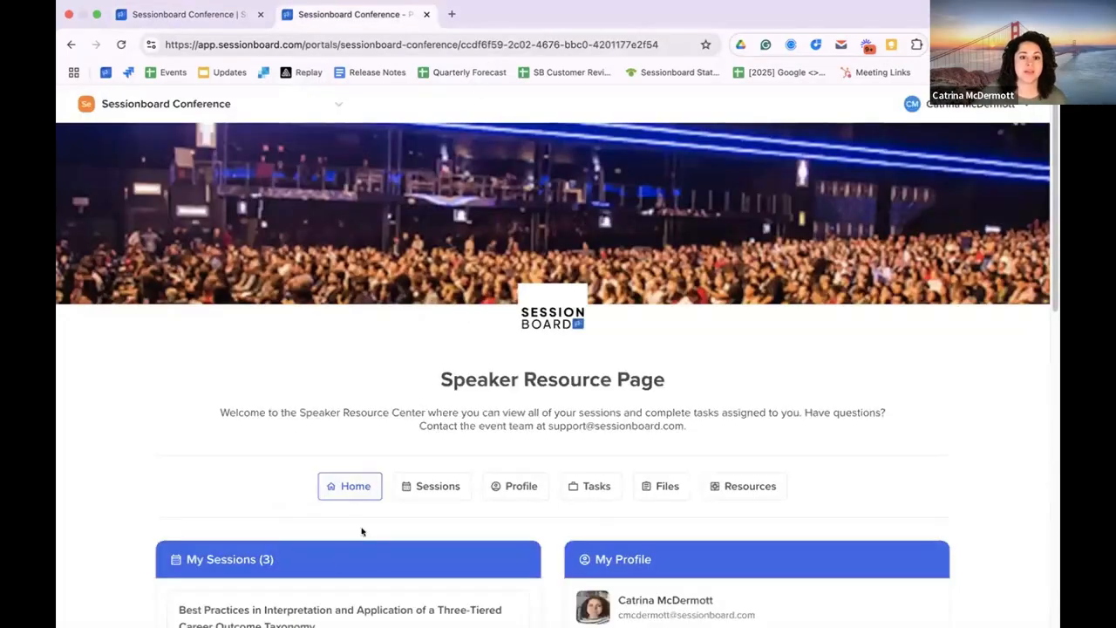
left_click(122, 44)
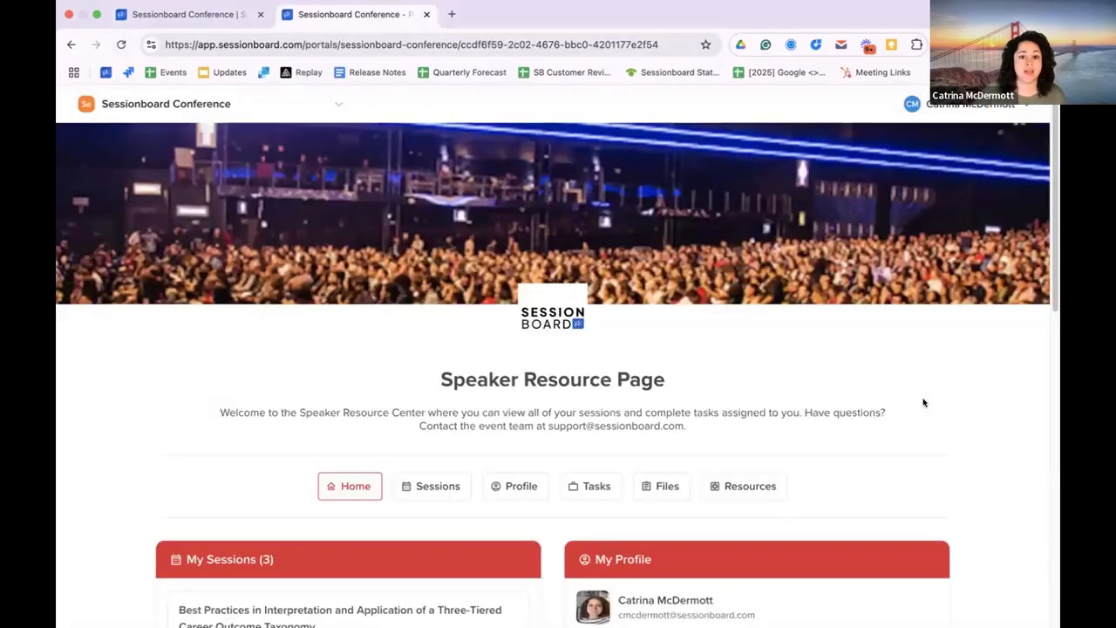
scroll(923, 402, "down", 2)
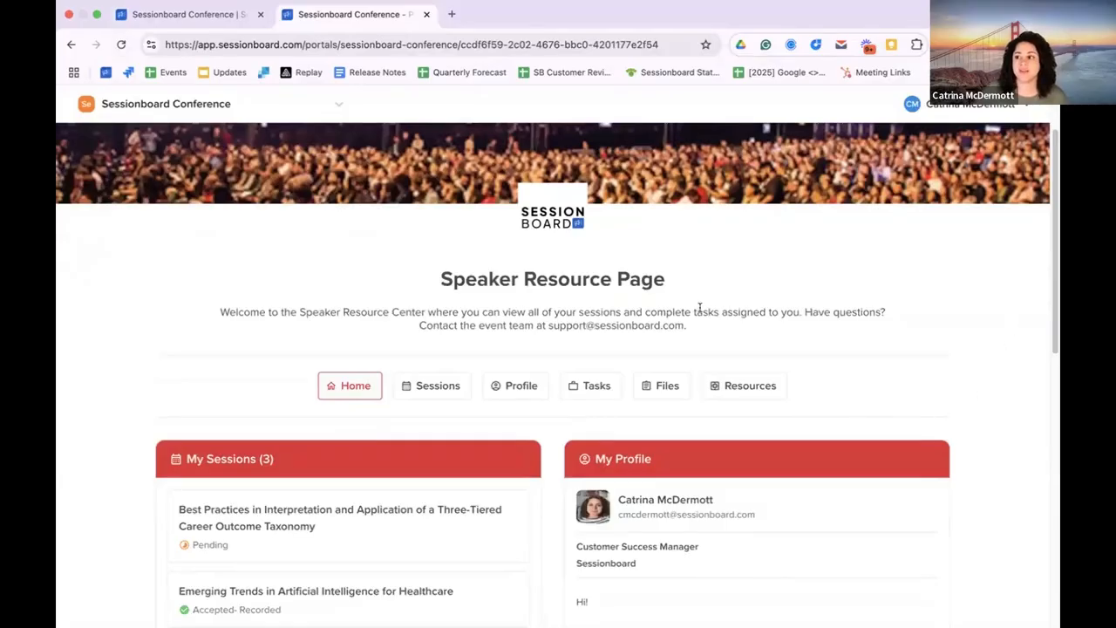
key("ctrl+shift+Tab")
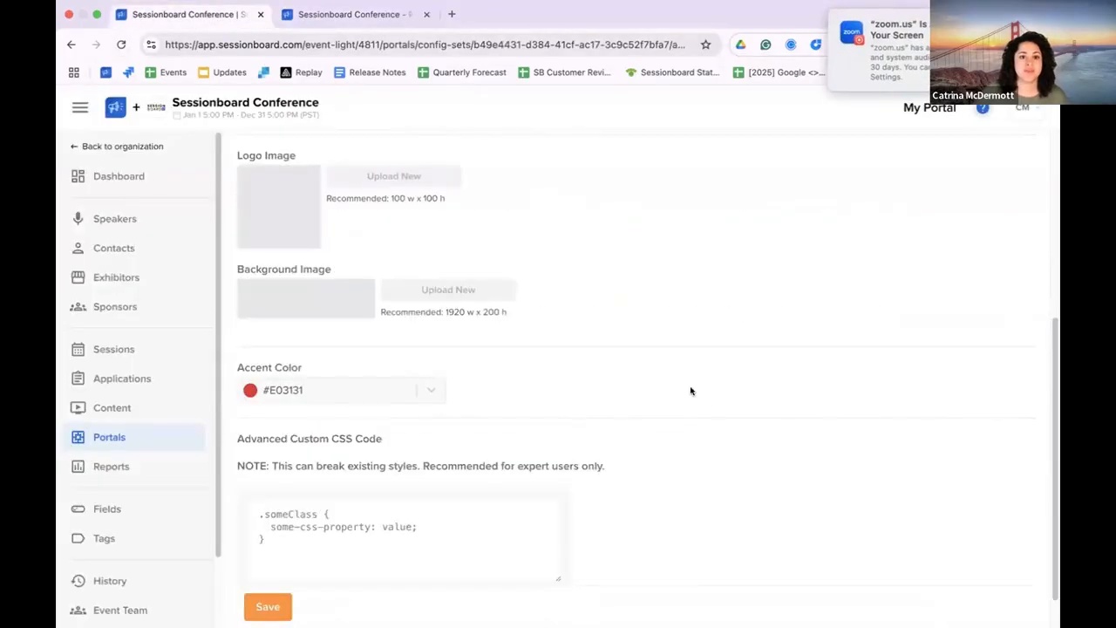
scroll(711, 400, "down", 1)
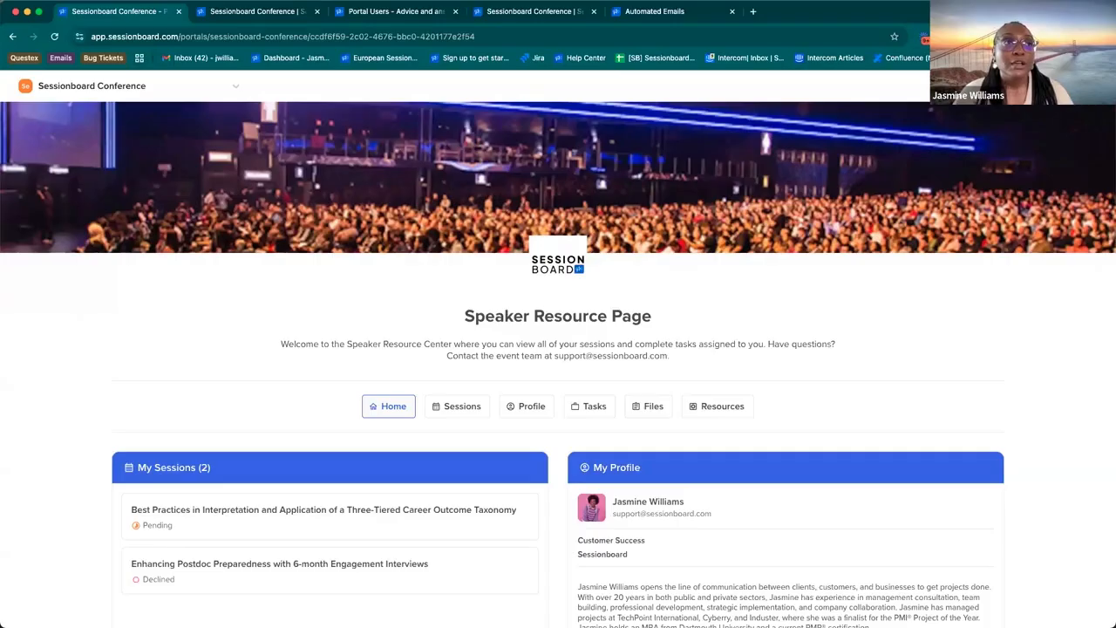
Step: Review the speaker portal's account options for switching portals and going back to Admin Mode
left_click(1077, 85)
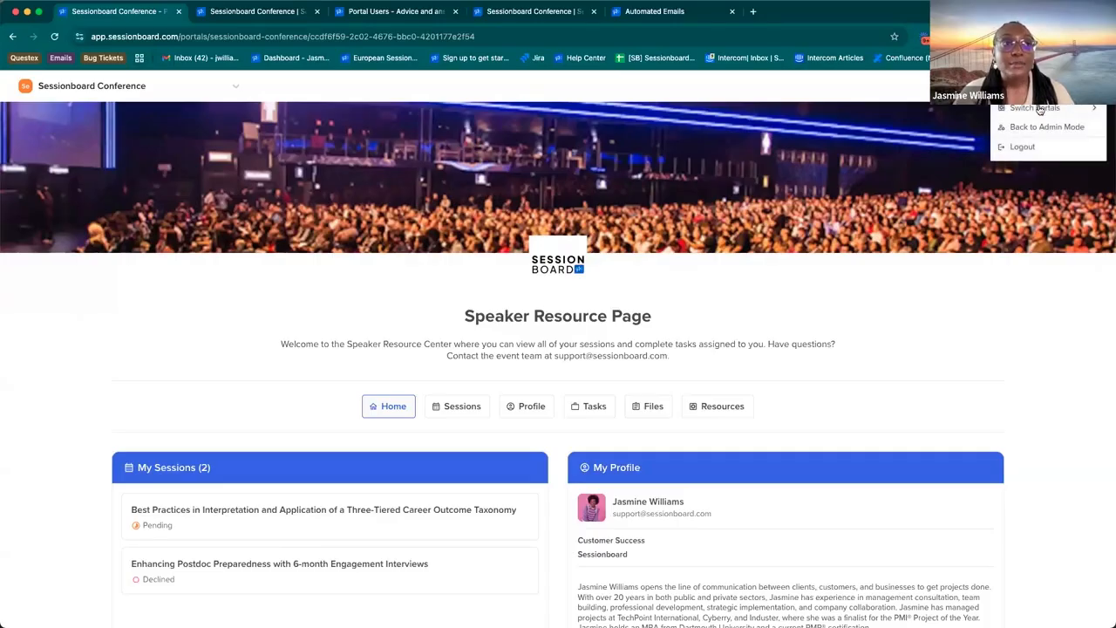
mouse_move(1039, 108)
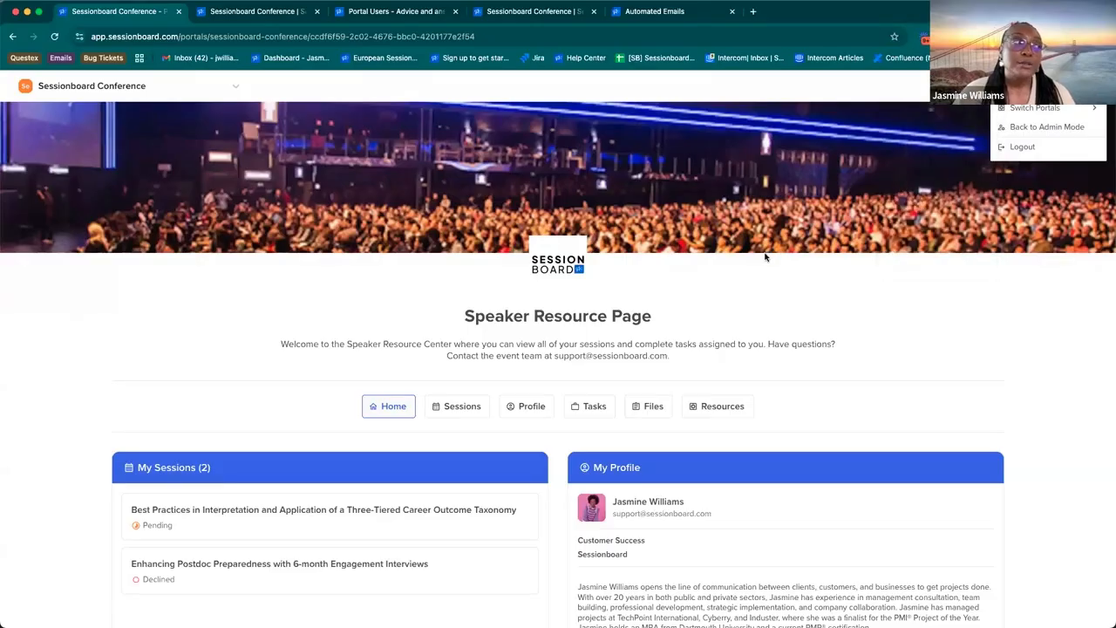
left_click(742, 315)
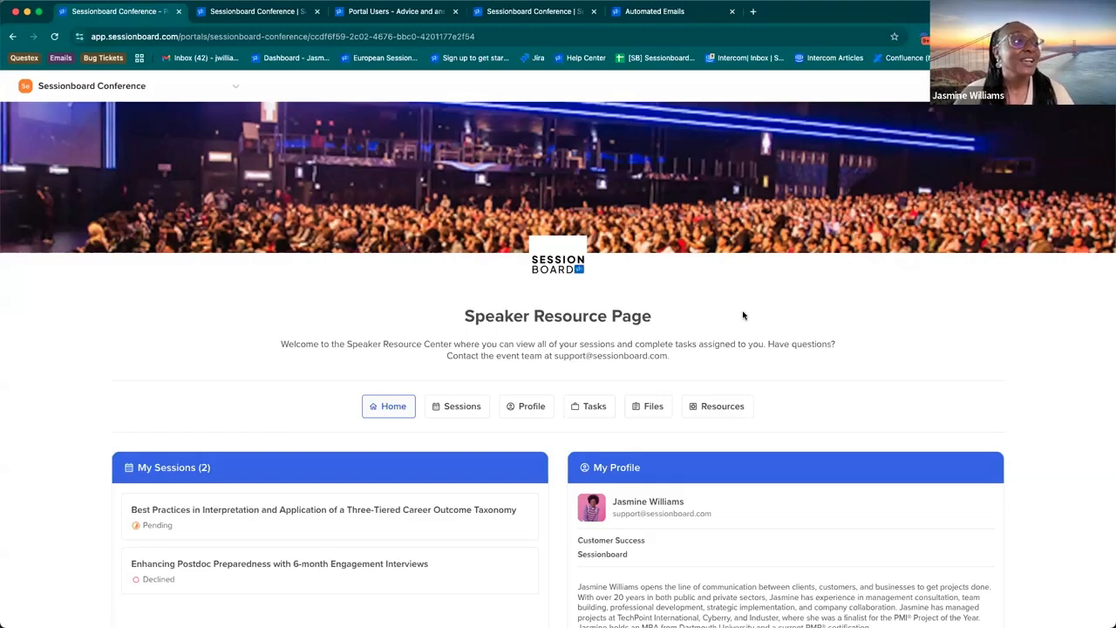
Step: Examine the details and file upload area of the session "Best Practices in Interpretation and Application of a Three-Tiered Career Outcome Taxonomy"
scroll(743, 316, "down", 2)
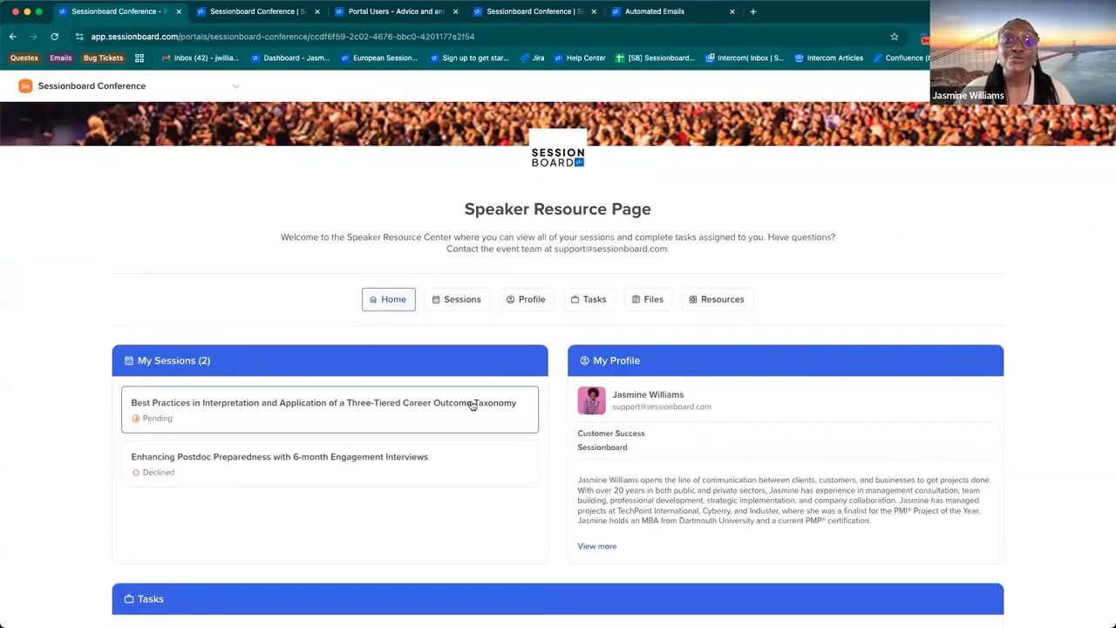
left_click(387, 417)
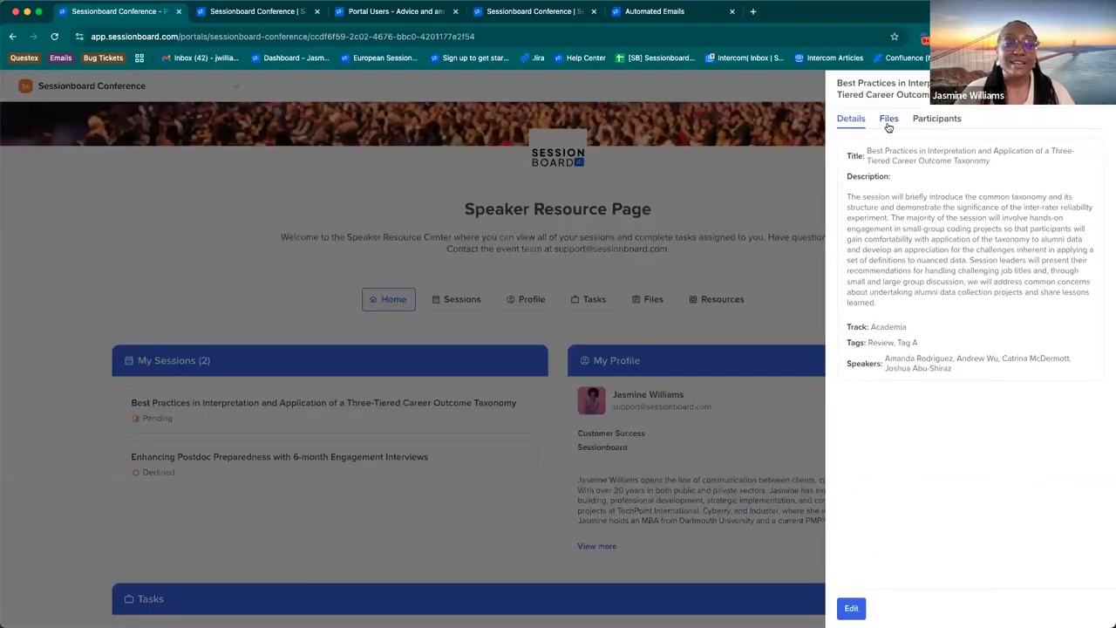
left_click(888, 120)
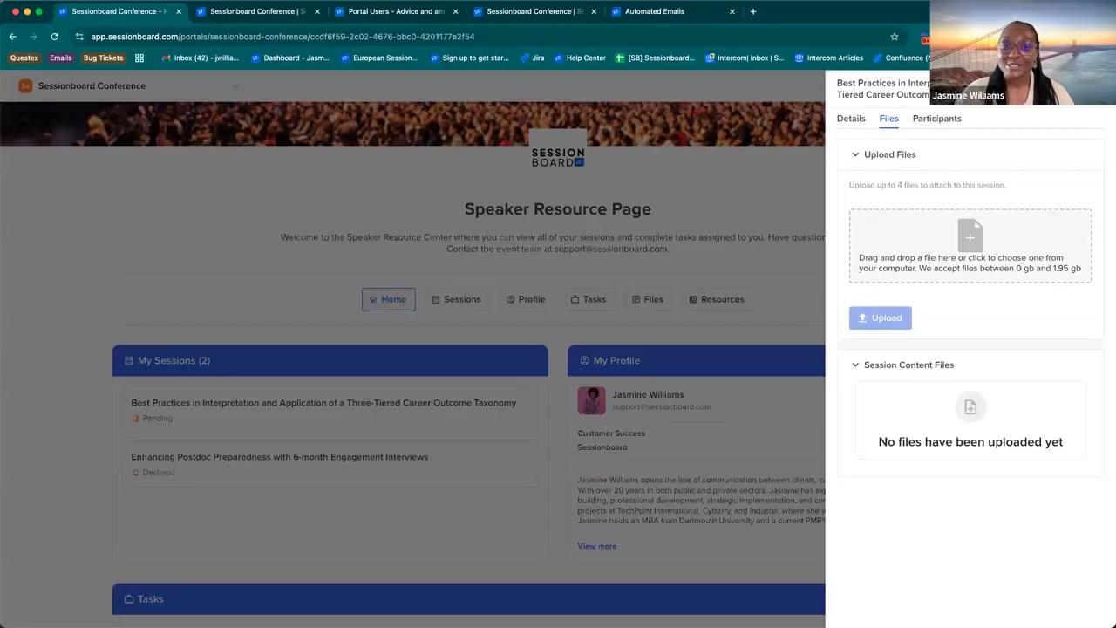
Step: Look through the Portals (Legacy) and Portals (Pro) articles on the knowledge base's Portal Users page
left_click(393, 12)
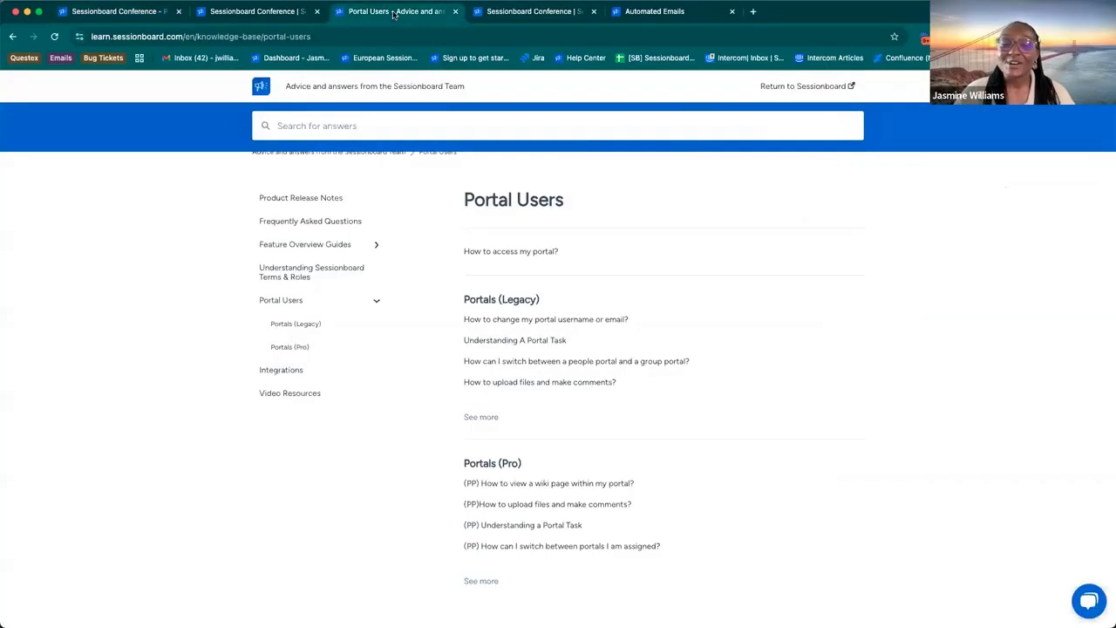
scroll(478, 253, "up", 2)
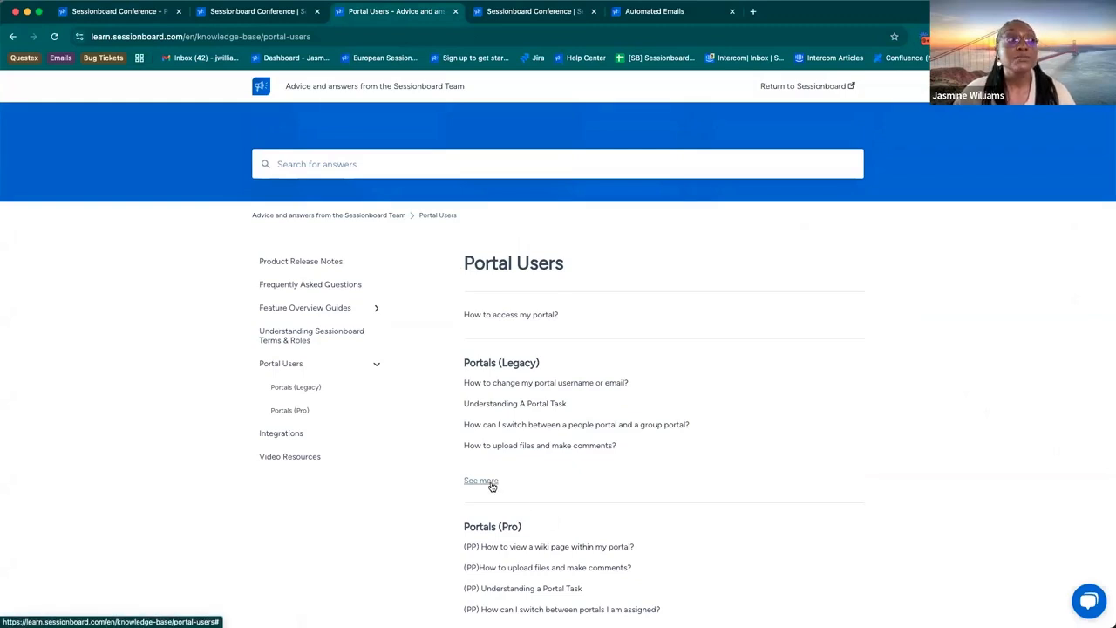
scroll(491, 486, "down", 3)
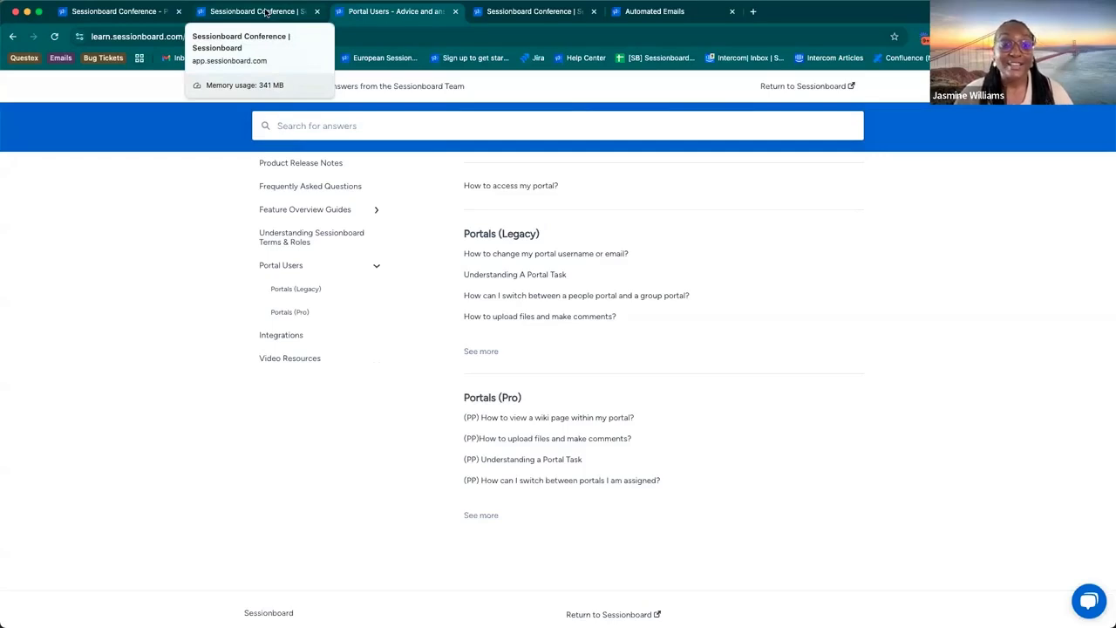
Step: Close the session details in the speaker portal and go back to the Configuration step of the Default People Portal
left_click(157, 12)
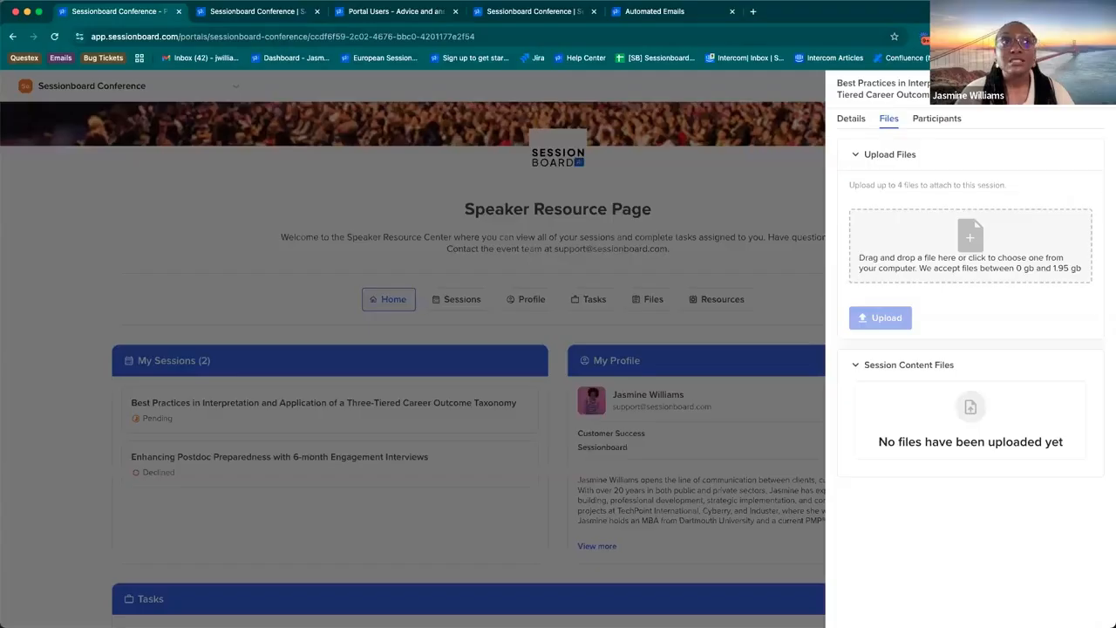
left_click(1093, 85)
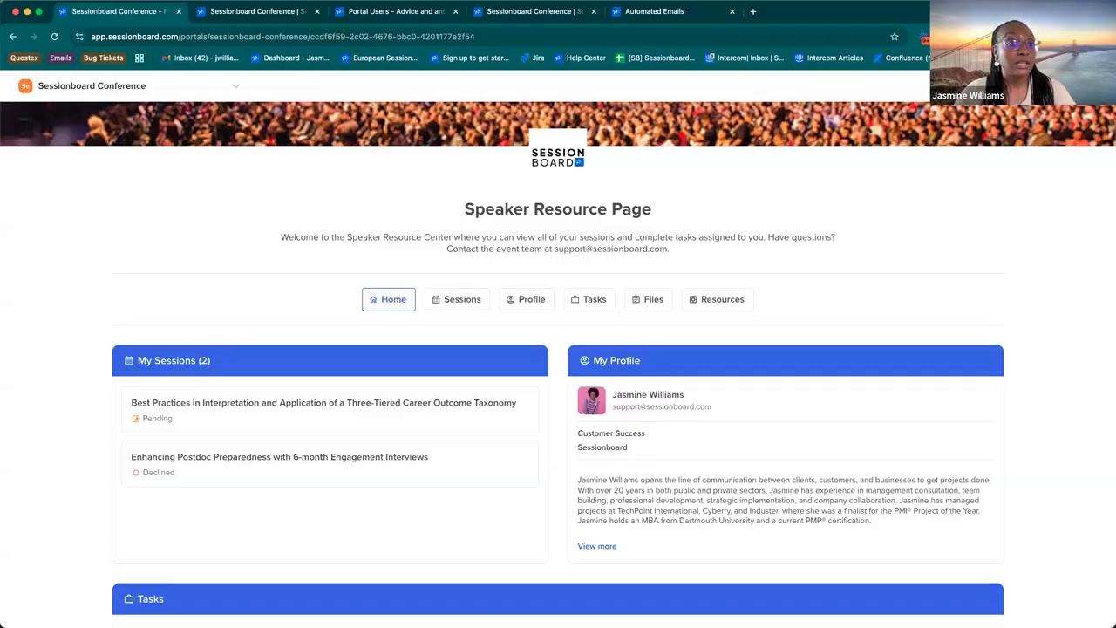
left_click(223, 13)
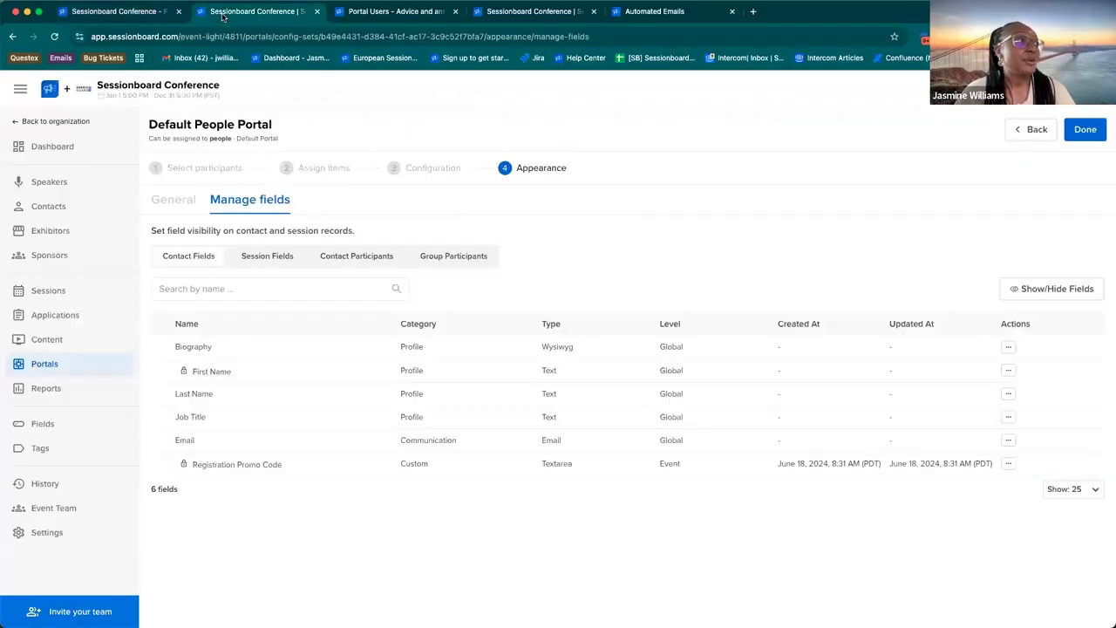
left_click(1032, 130)
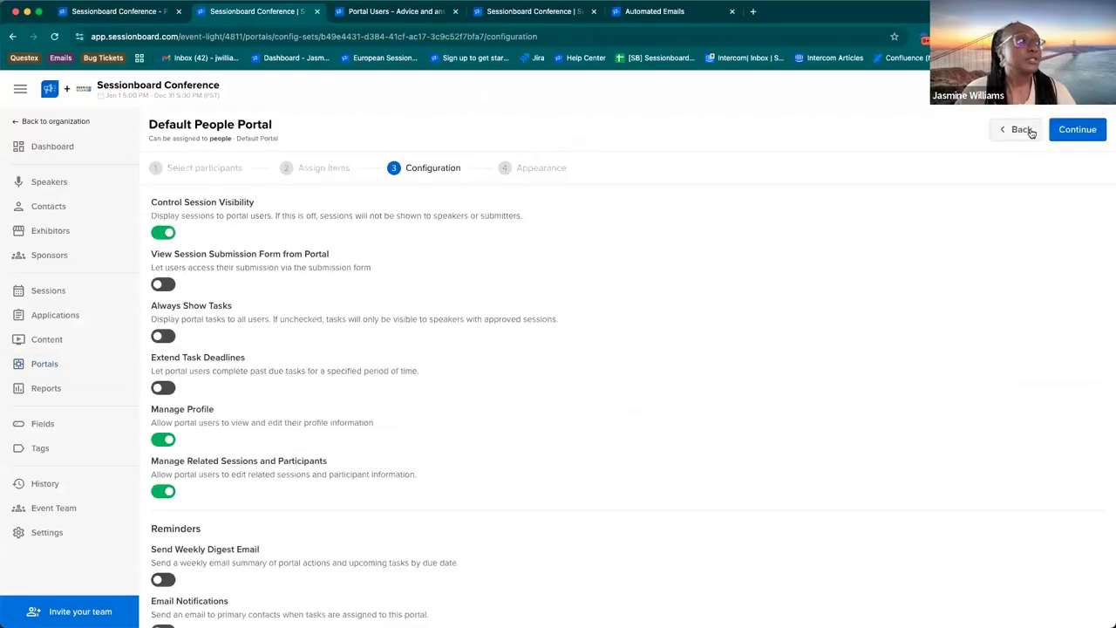
Step: Go back to the Assign items step and review the Assign By Filter fields in the New Session Task form's settings
left_click(1032, 131)
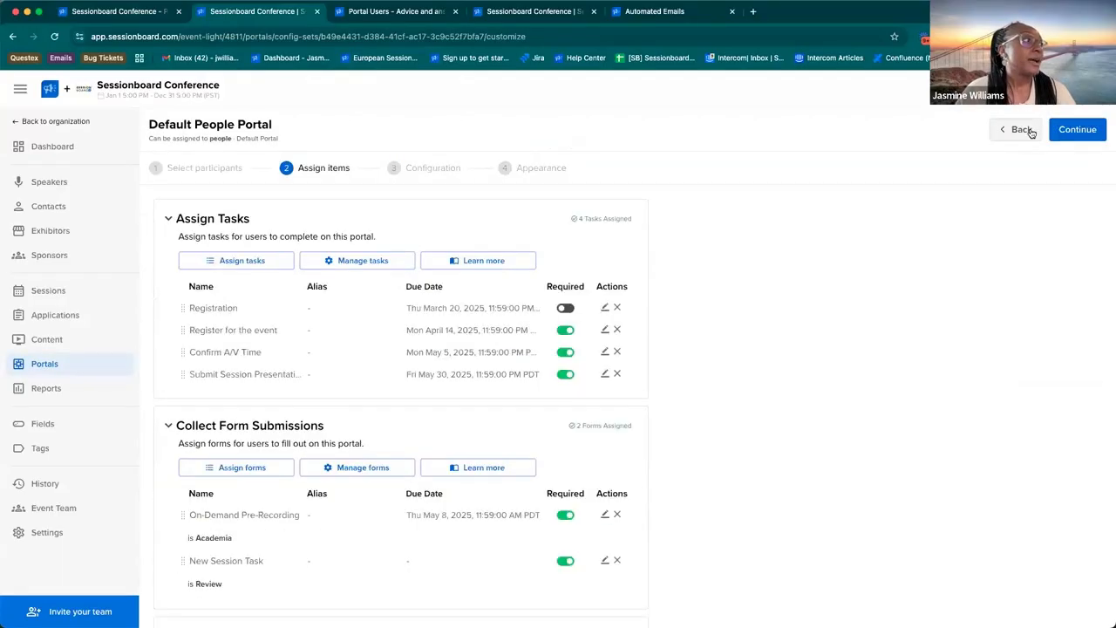
scroll(300, 596, "down", 2)
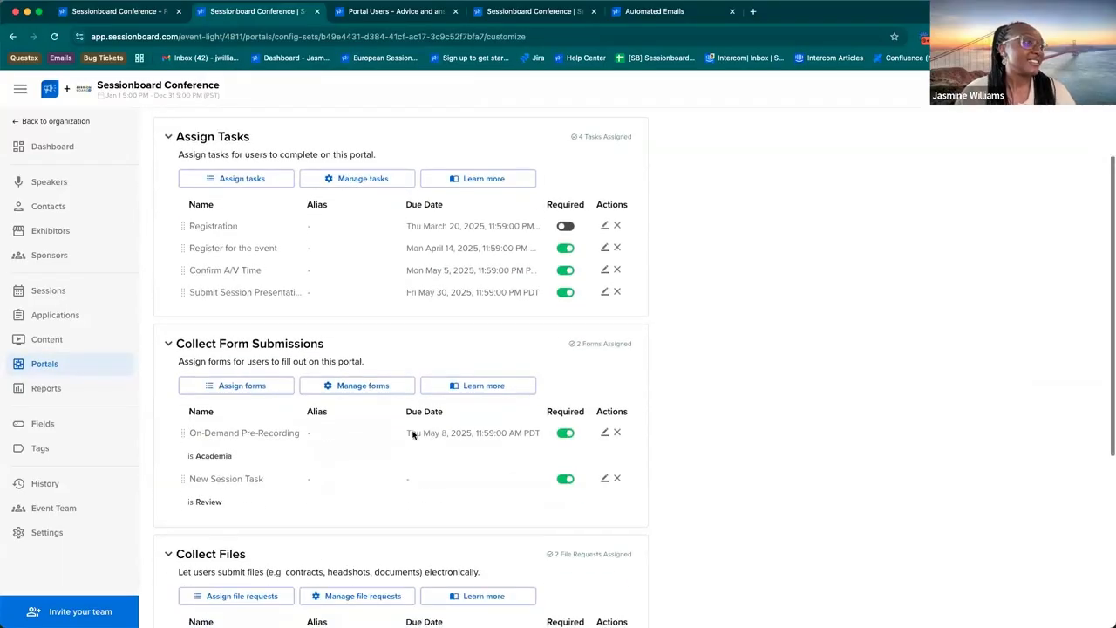
left_click(605, 478)
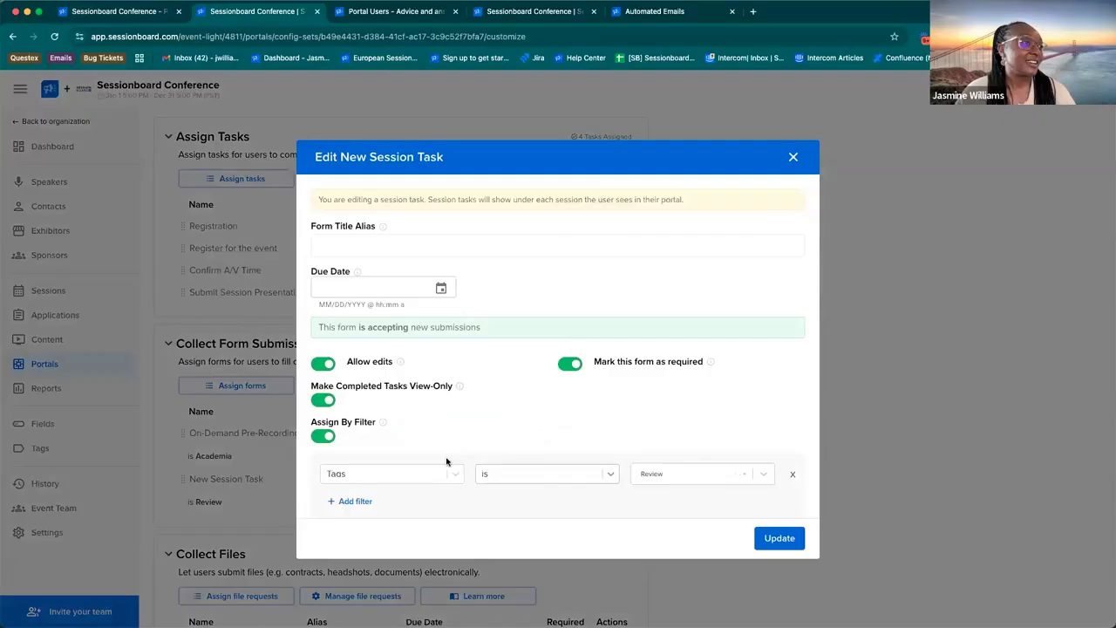
left_click(377, 480)
scroll(388, 558, "down", 1)
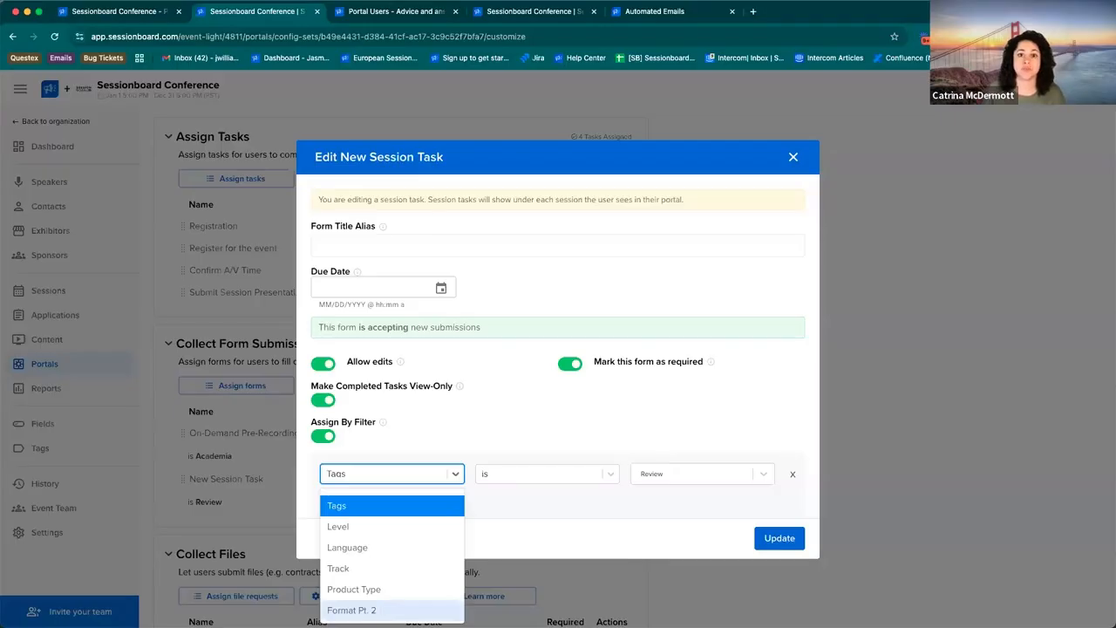
left_click(795, 158)
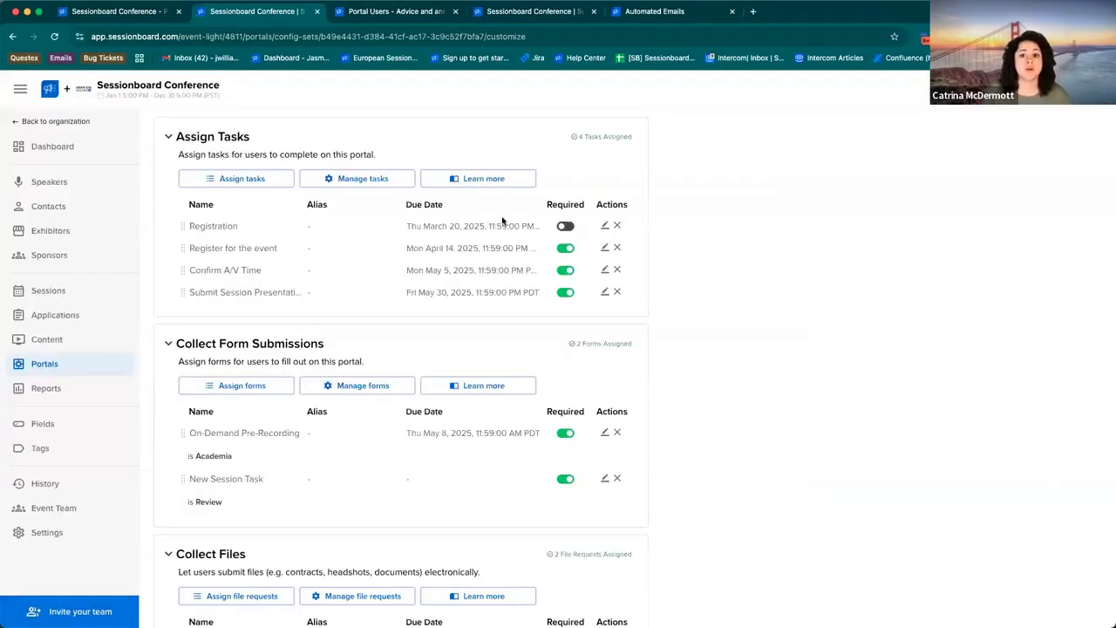
scroll(503, 222, "up", 2)
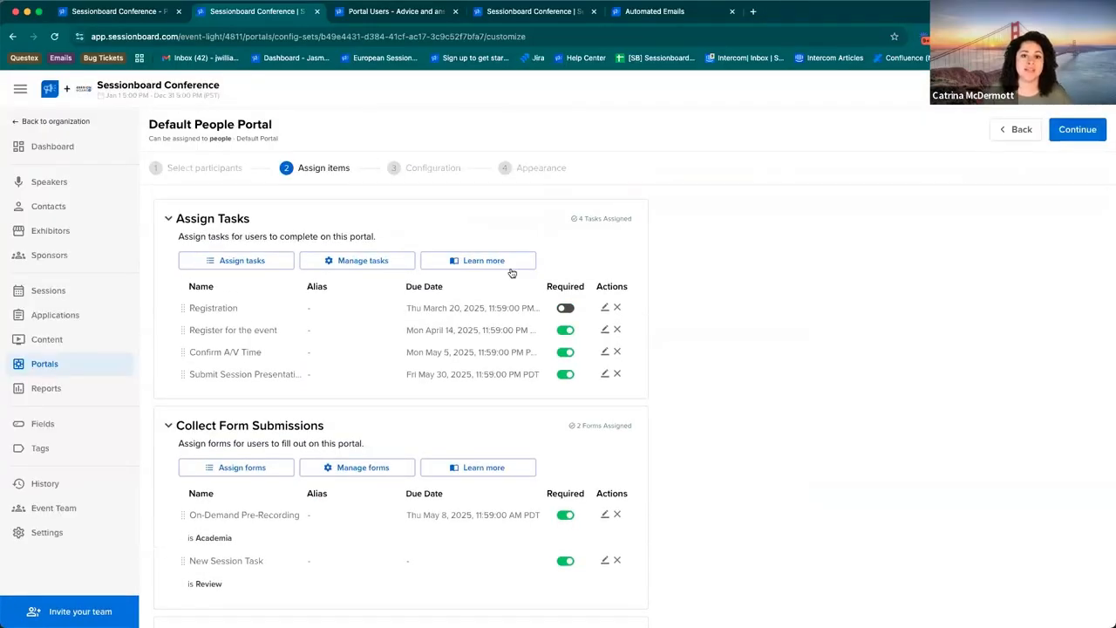
Step: View the submission results of the Headshot & Bio Collection form in the portal forms
left_click(124, 363)
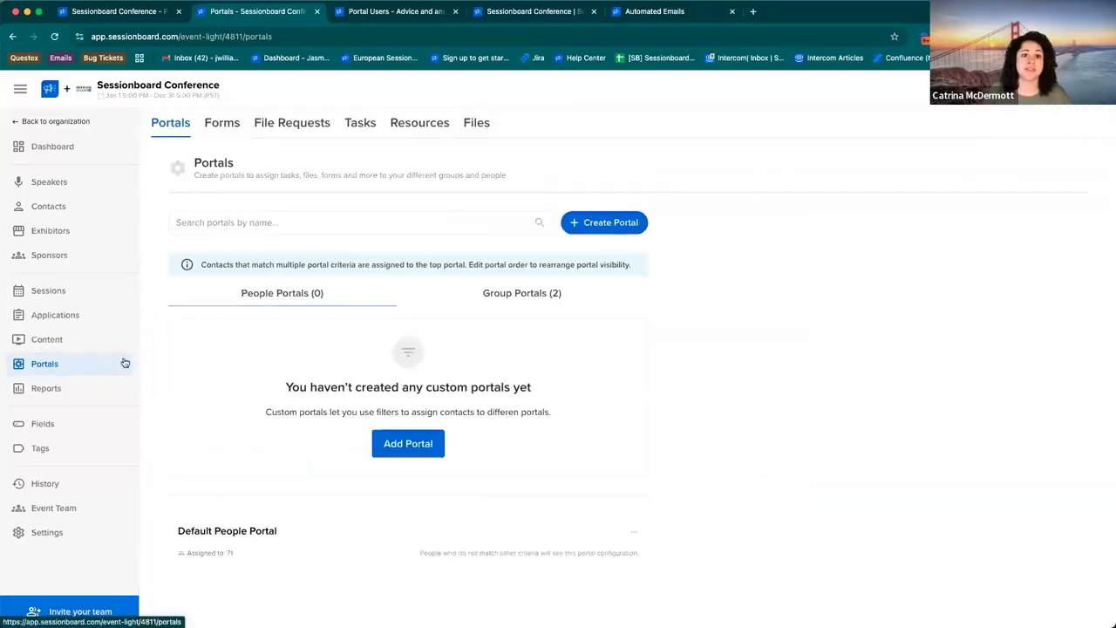
left_click(223, 135)
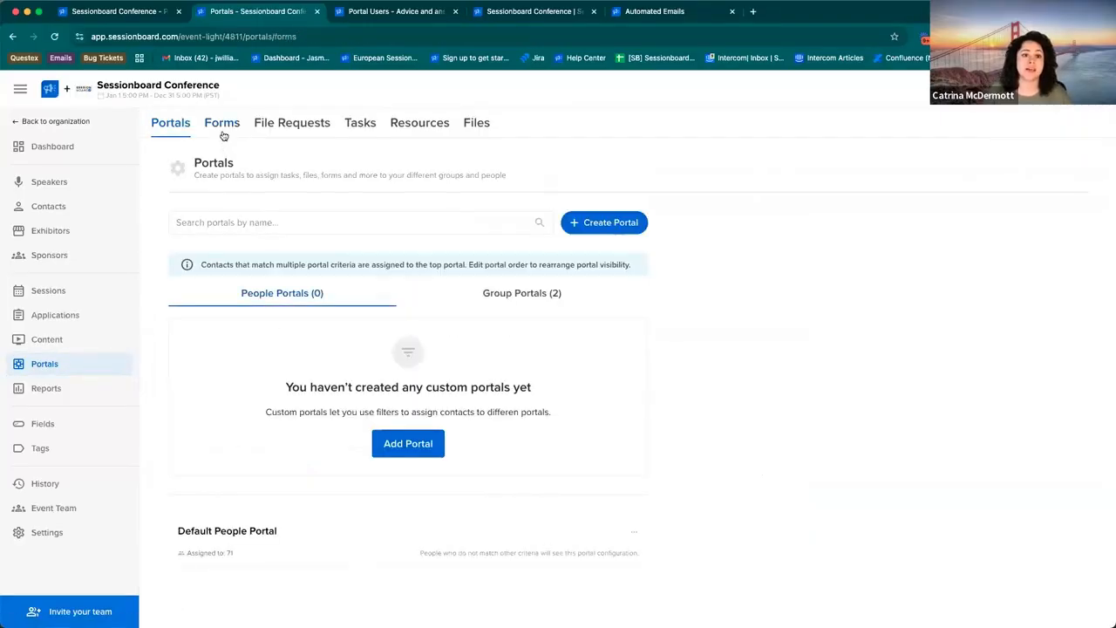
left_click(634, 297)
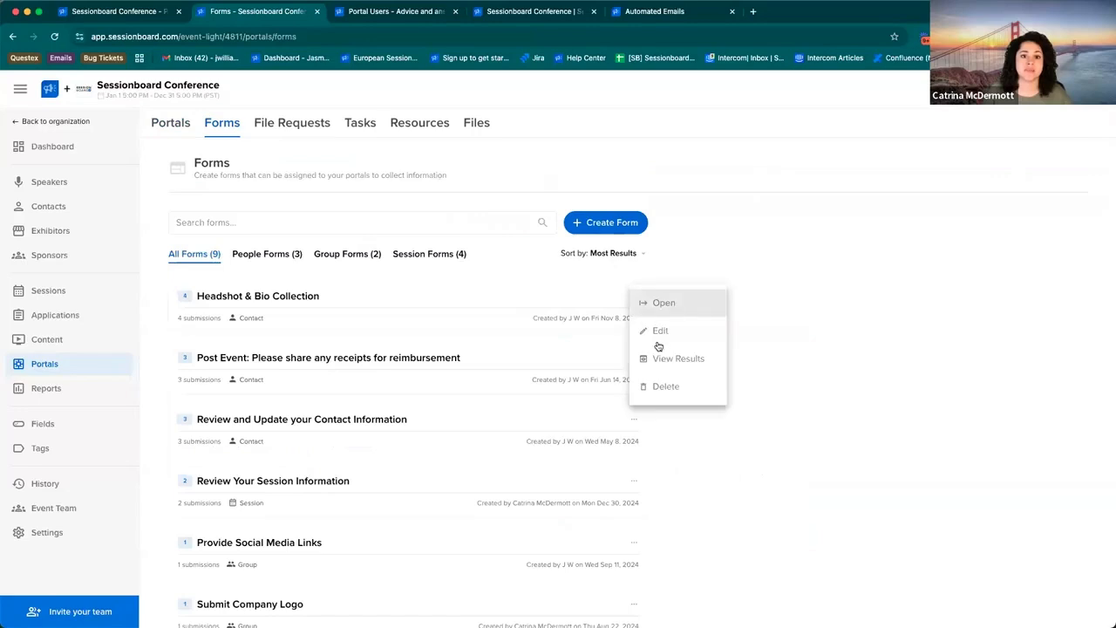
left_click(666, 362)
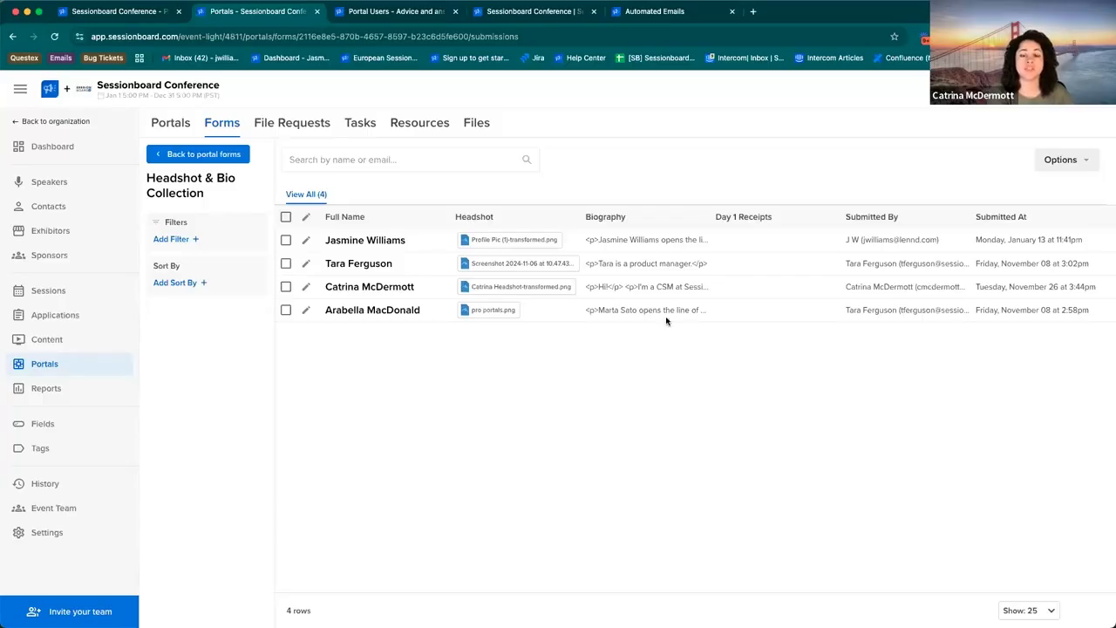
Step: Create a new People portal named Session Submitters
left_click(171, 127)
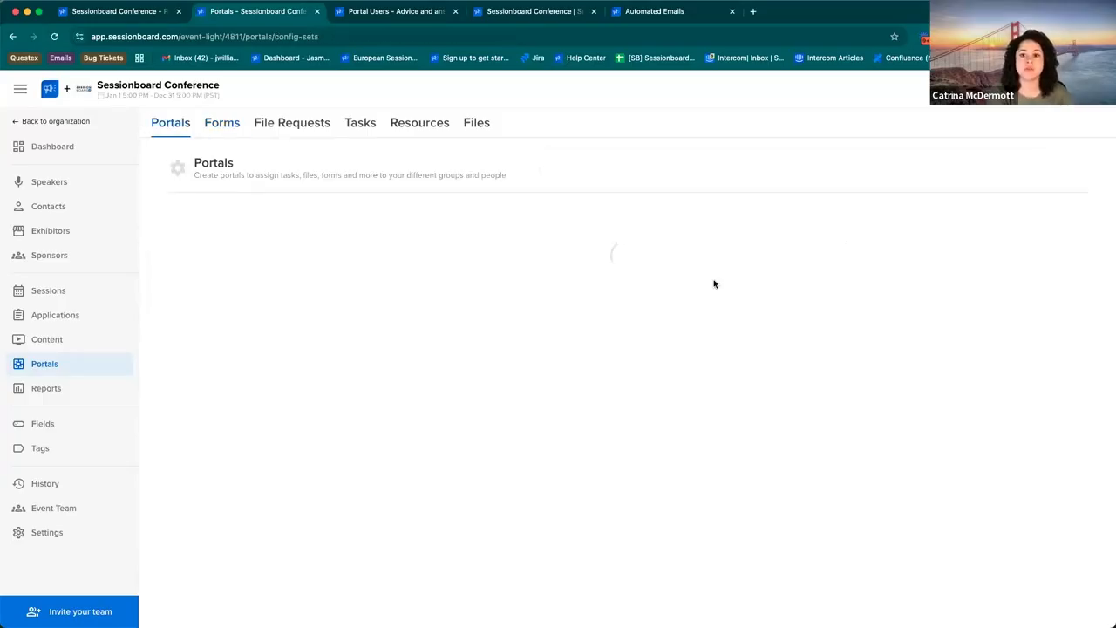
left_click(626, 225)
left_click(486, 288)
type("Session ")
type("Sumb")
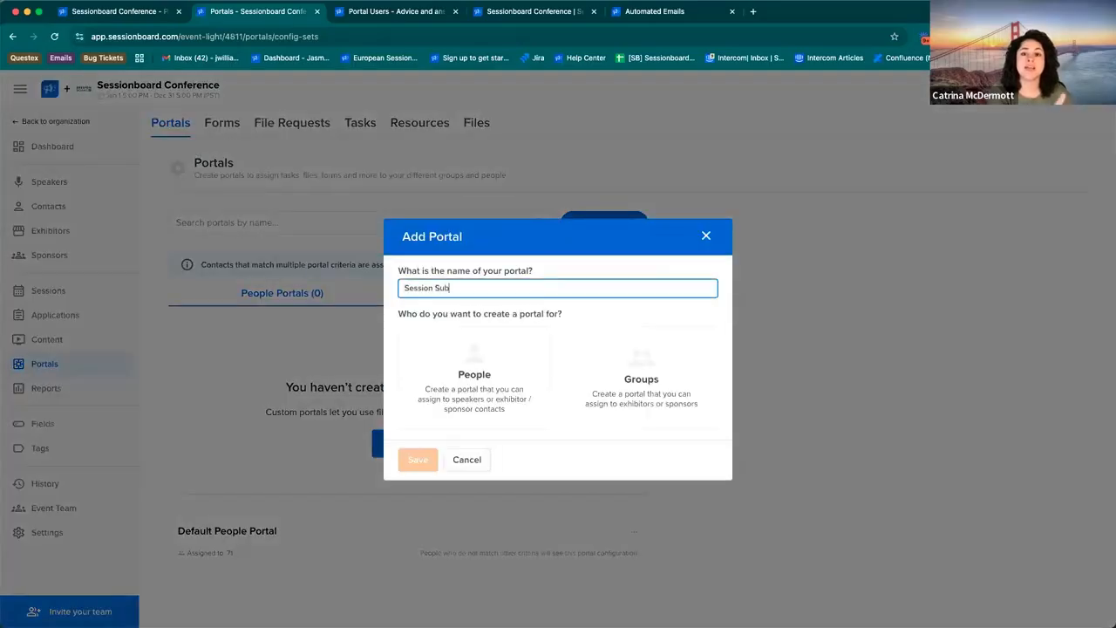
key("BackSpace")
key("BackSpace")
type("bmitters")
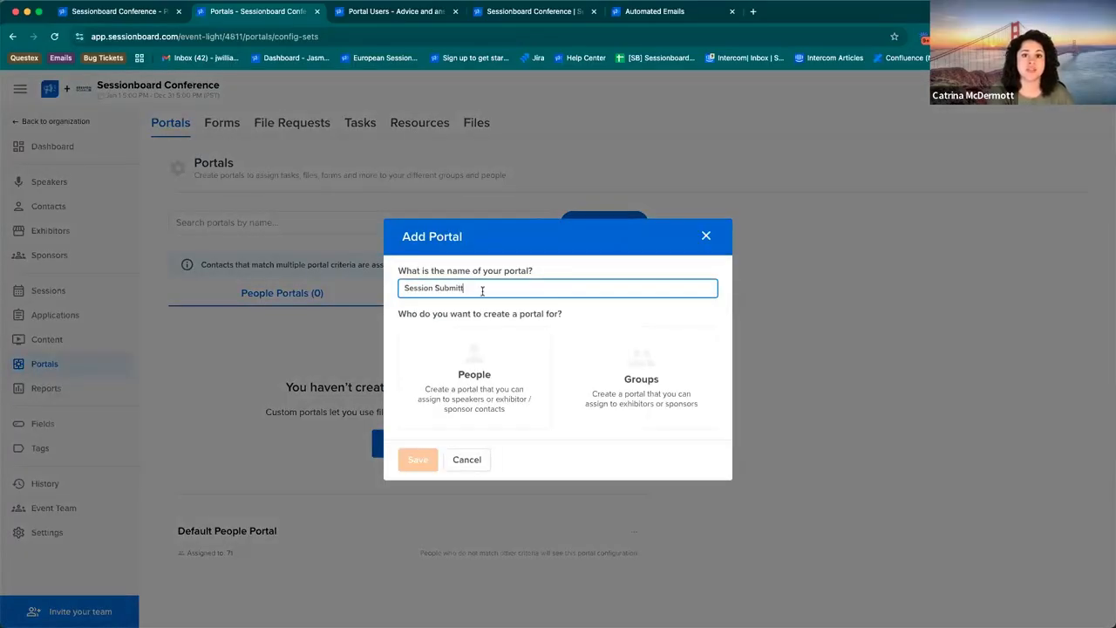
left_click(462, 375)
left_click(419, 459)
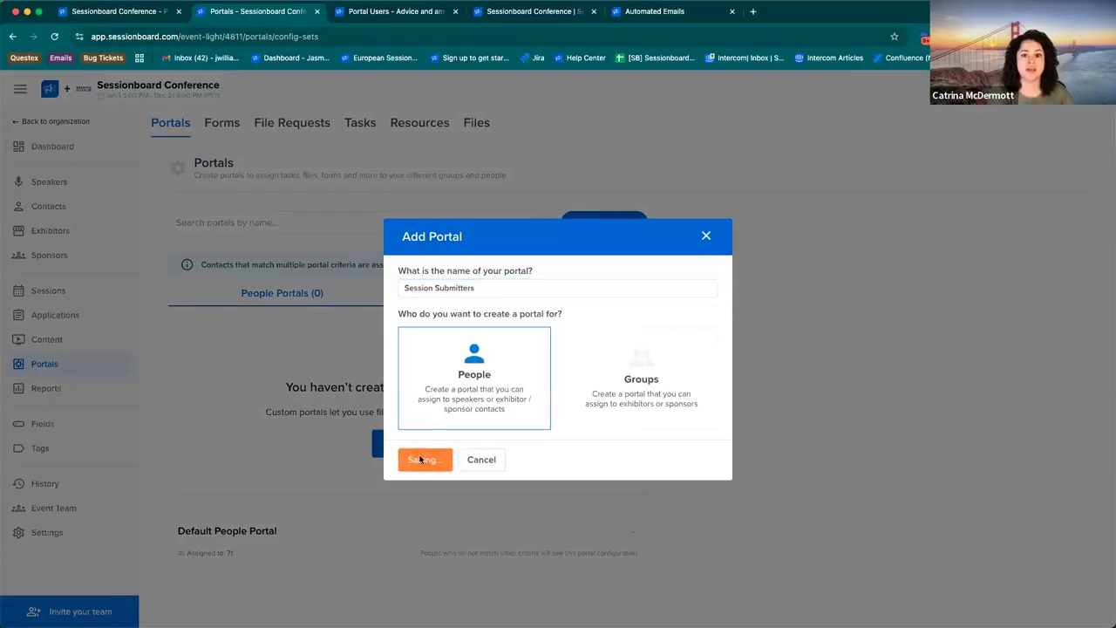
Step: Add a portal filter for Submitter is checked and save the participant selection
left_click(192, 219)
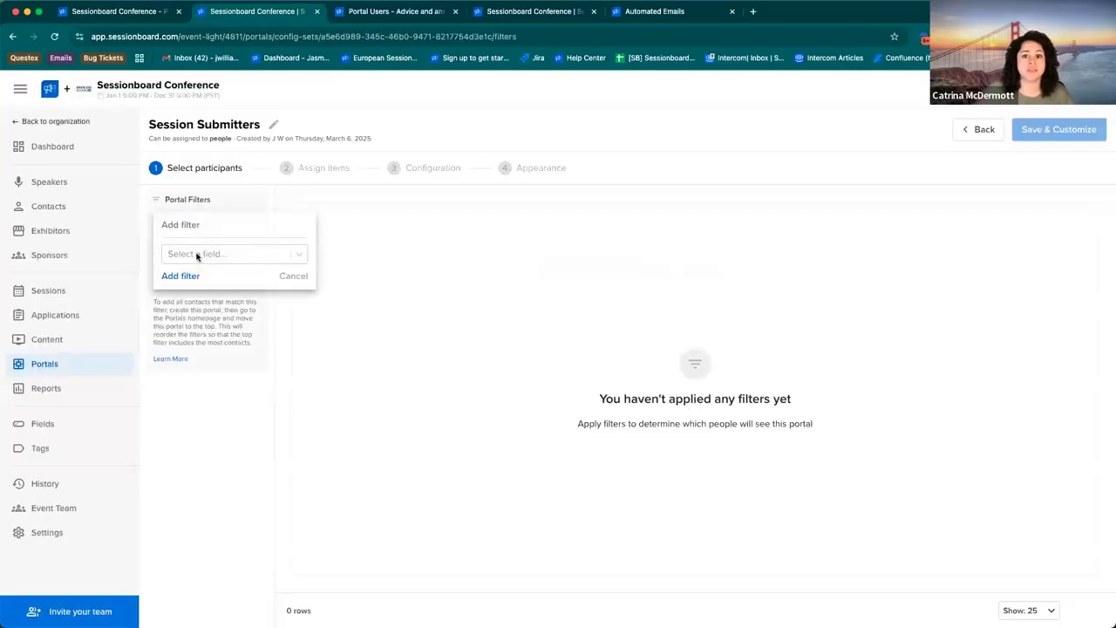
left_click(197, 254)
type("sub")
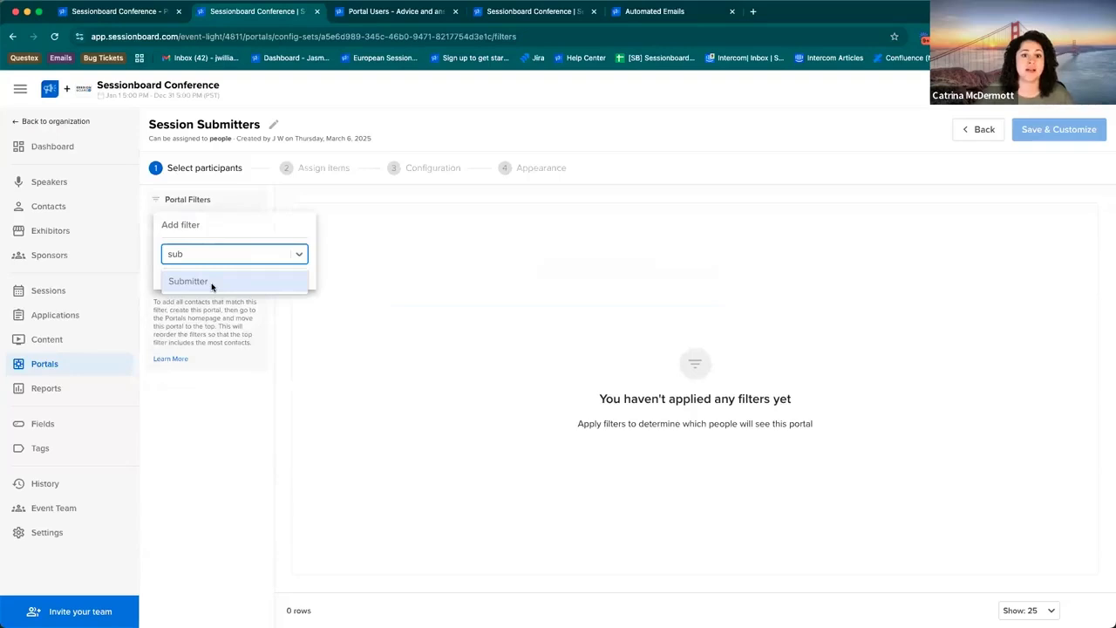
left_click(211, 285)
left_click(203, 279)
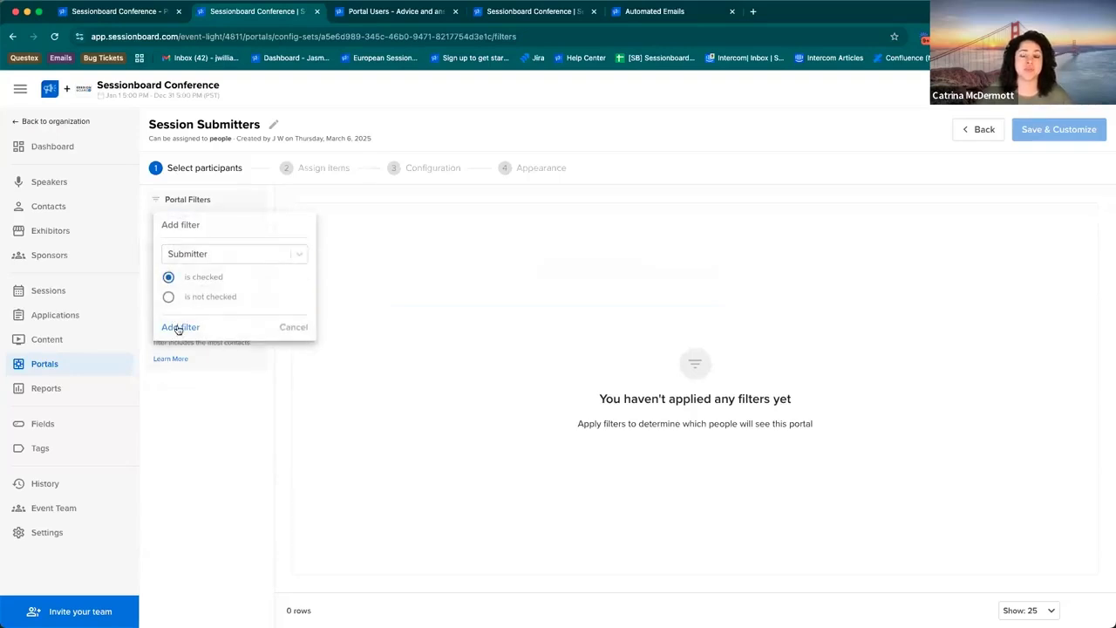
left_click(179, 327)
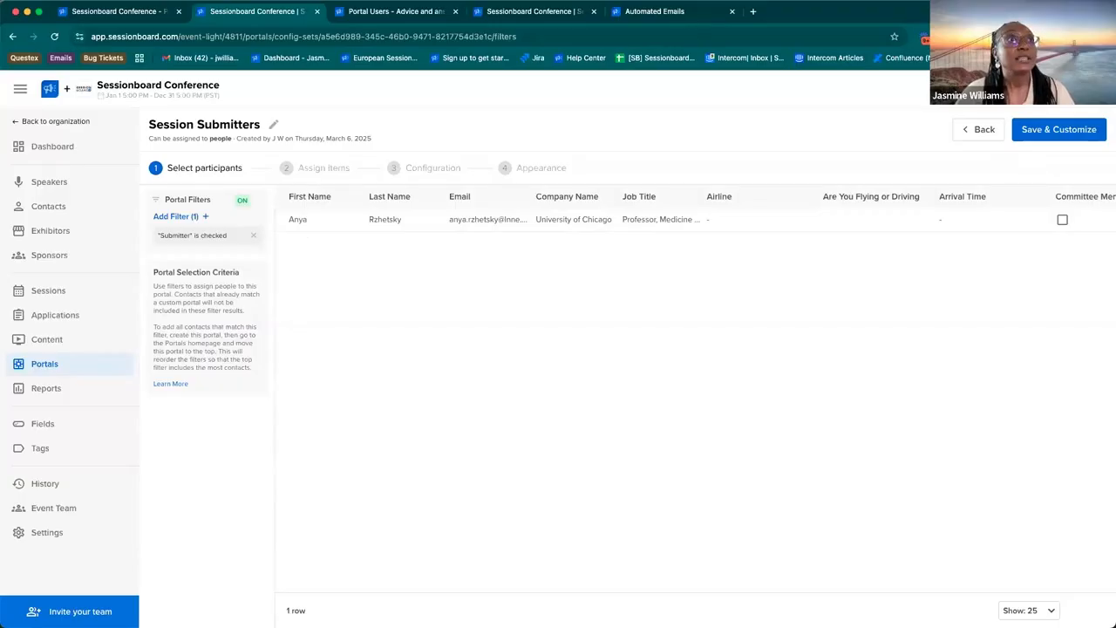
left_click(1046, 128)
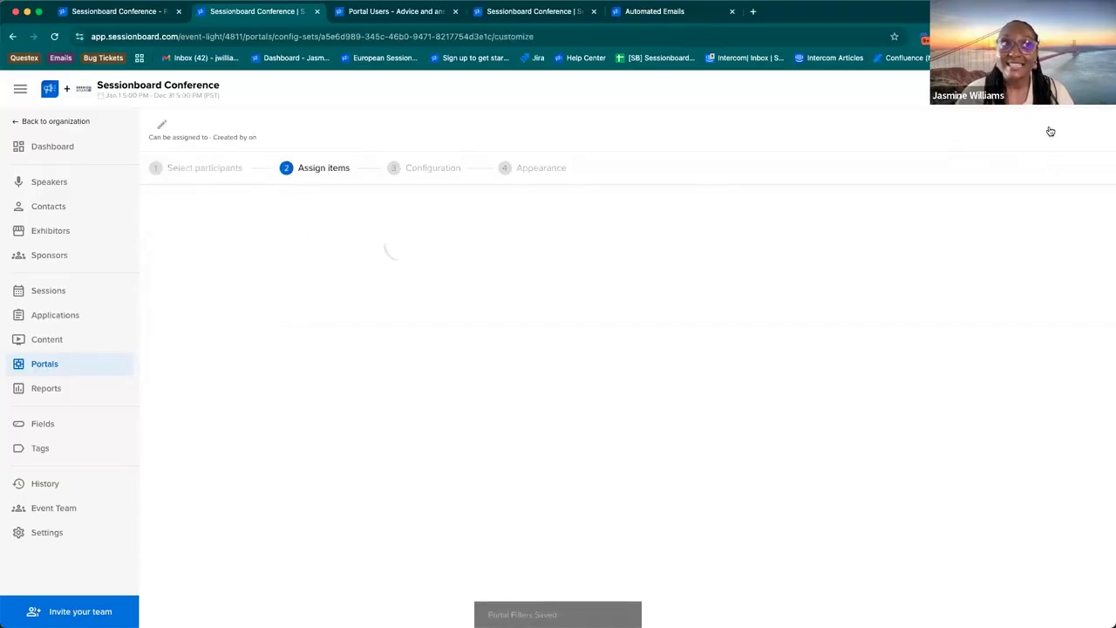
Step: Turn on Extend Task Deadlines in the Session Submitters configuration and look through the Final Deadline choices
left_click(1061, 129)
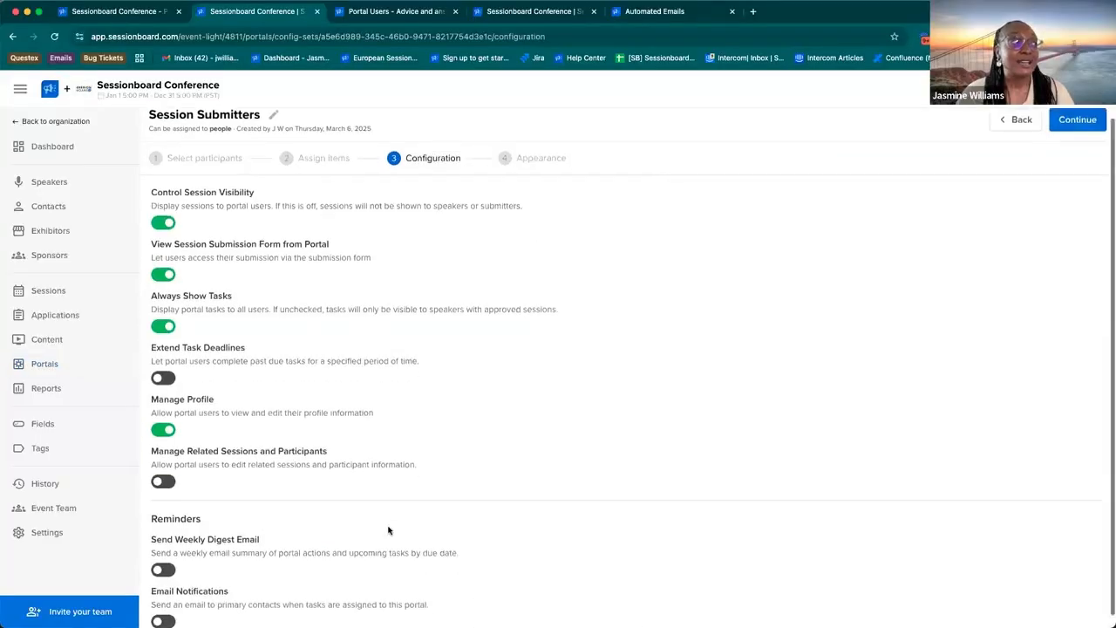
scroll(388, 529, "down", 1)
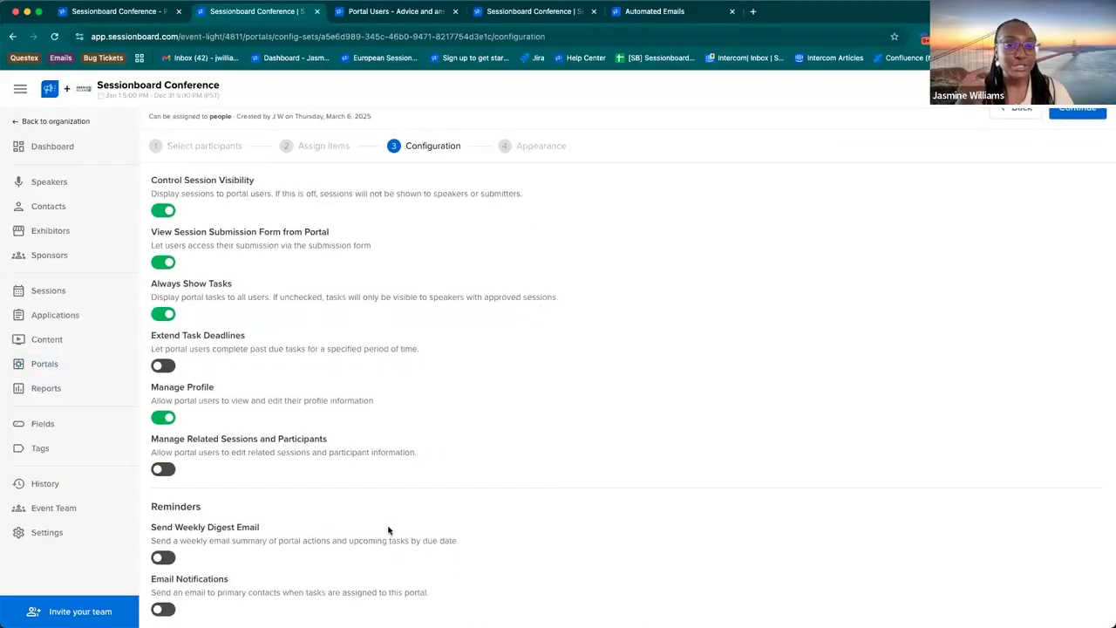
triple_click(198, 337)
left_click(163, 366)
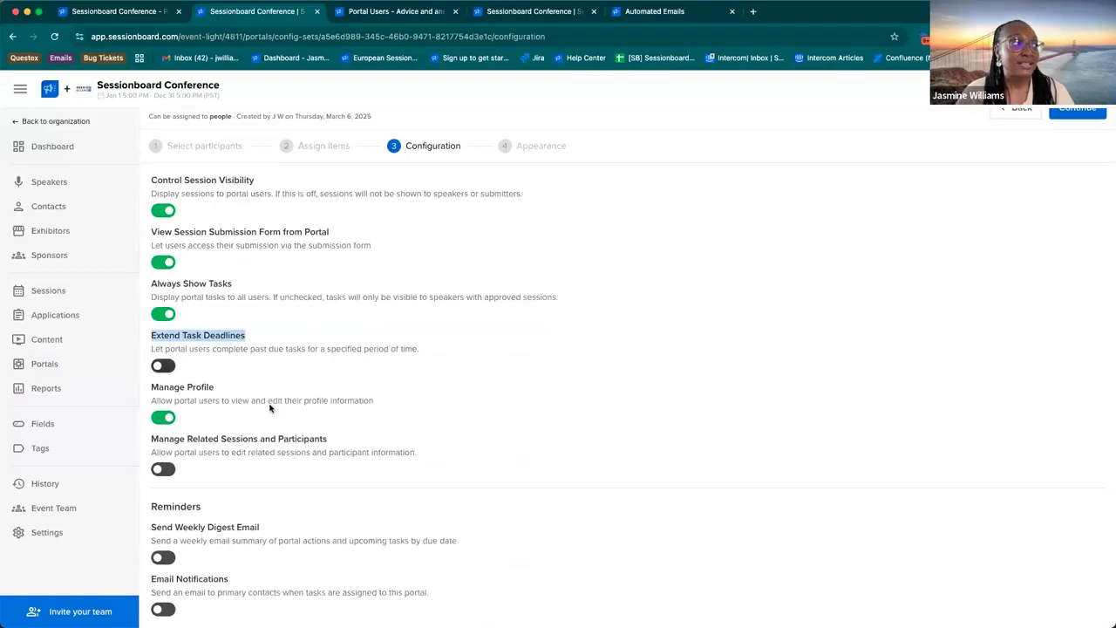
left_click(261, 415)
scroll(247, 547, "down", 5)
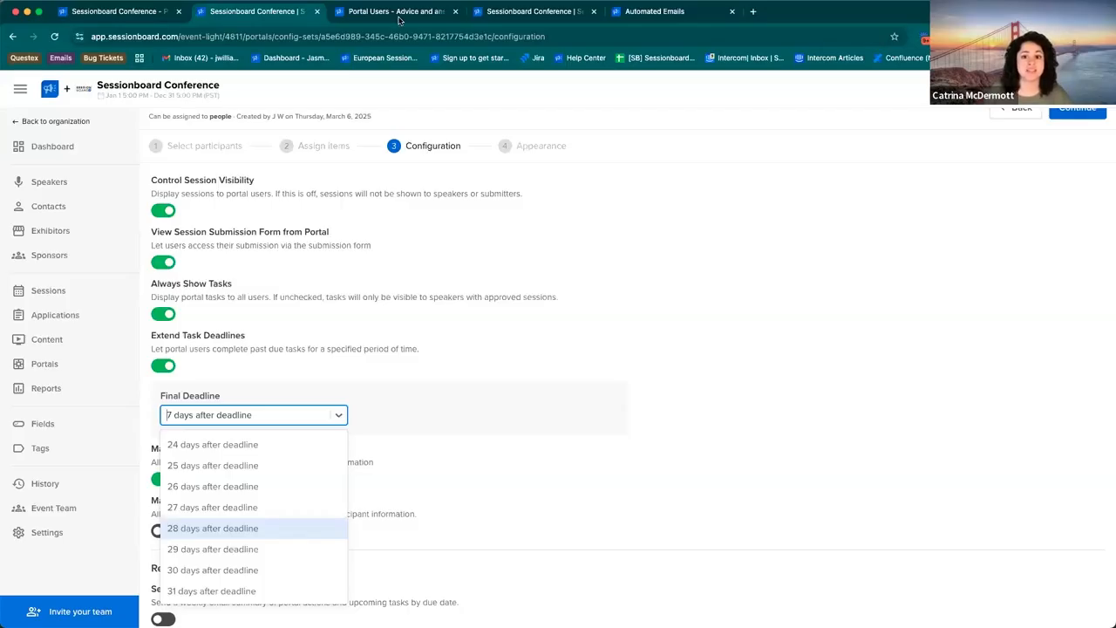
Step: Check the Files section in the speaker portal and return to the Session Submitters configuration
left_click(114, 14)
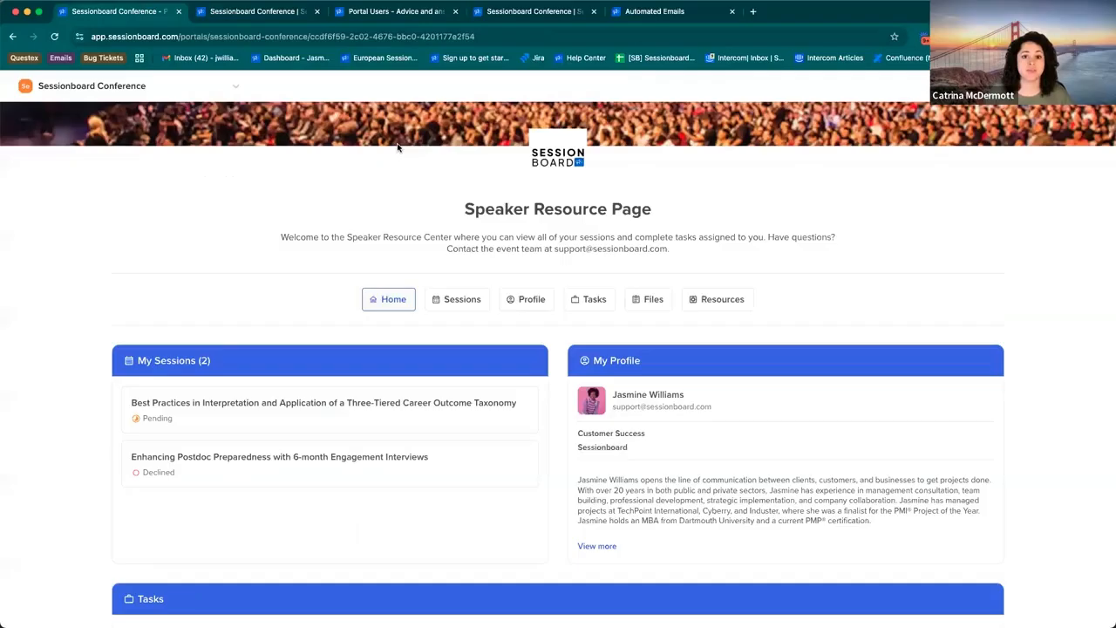
left_click(648, 299)
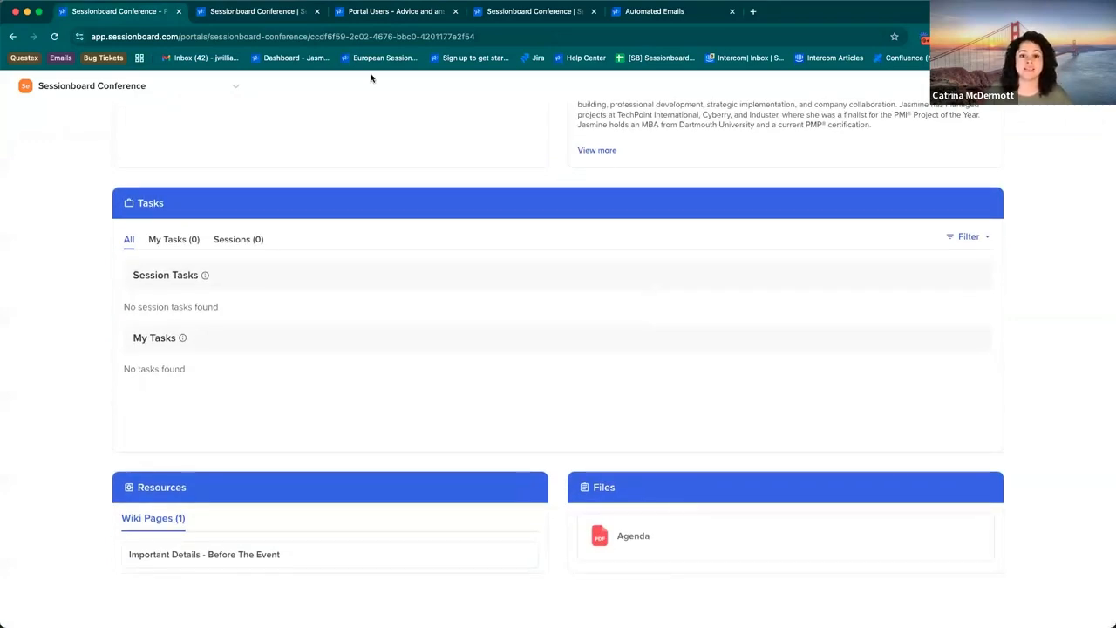
left_click(291, 15)
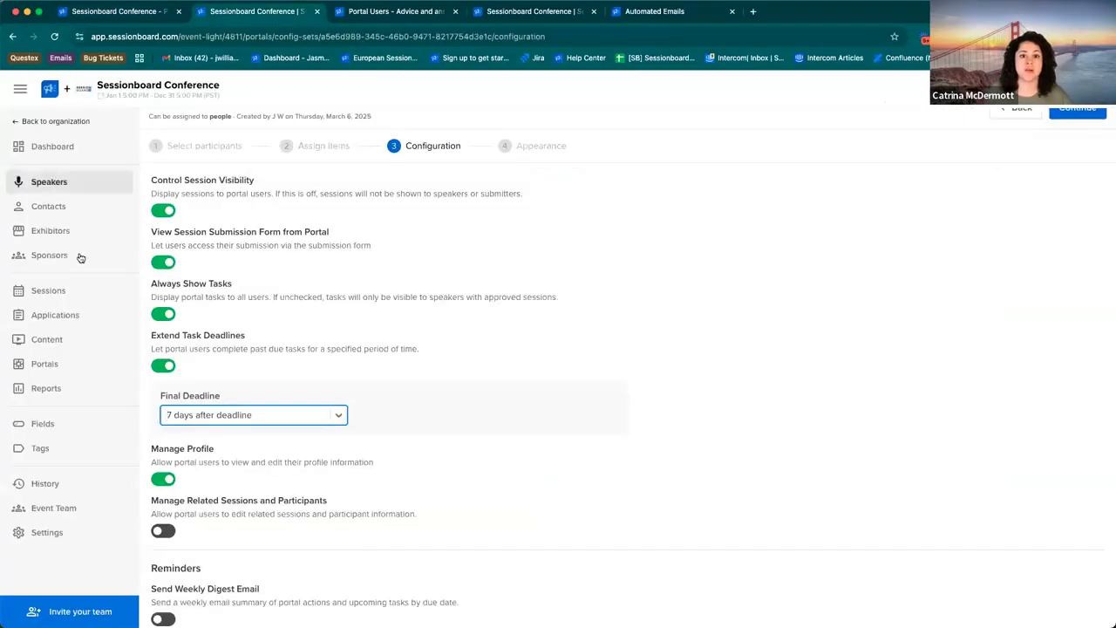
Step: Review the event's shareable portal files and the Content page of files attached to sessions
left_click(57, 364)
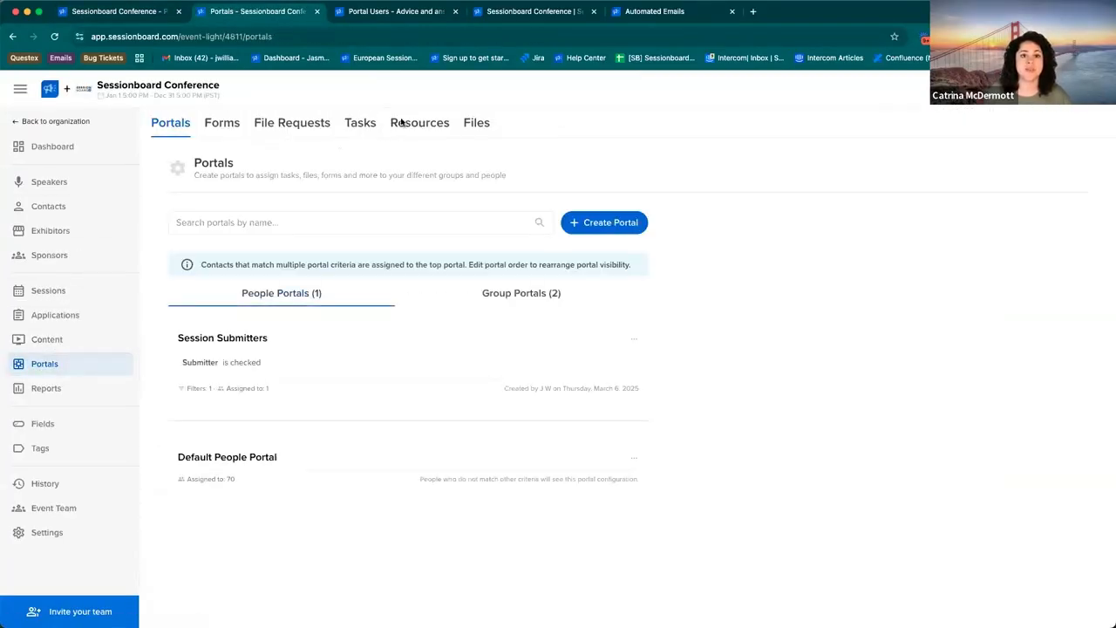
left_click(478, 124)
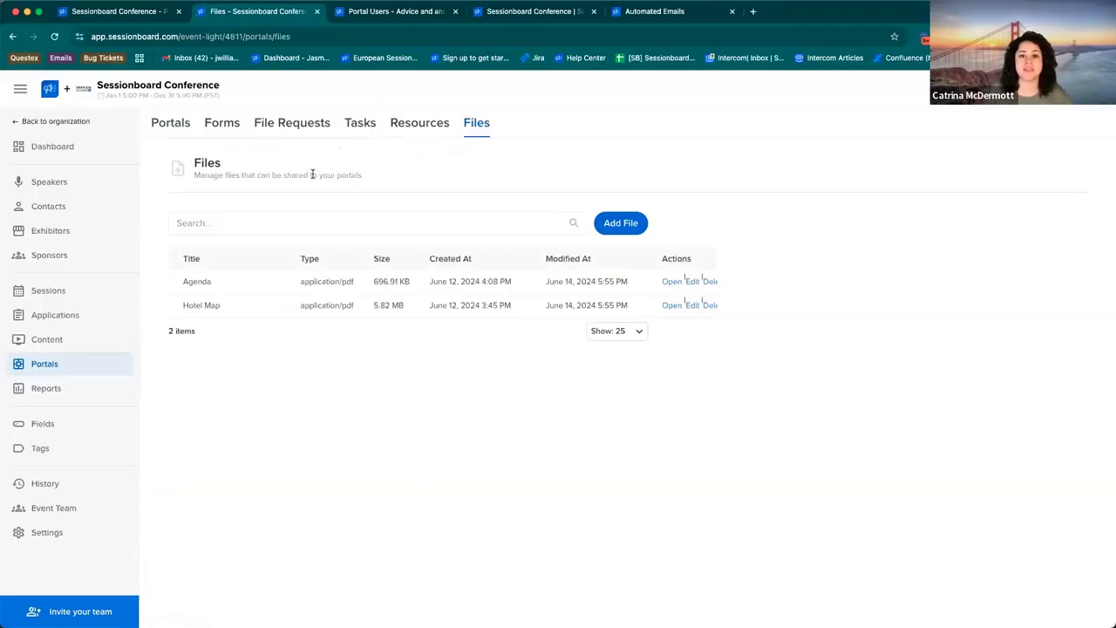
left_click(85, 341)
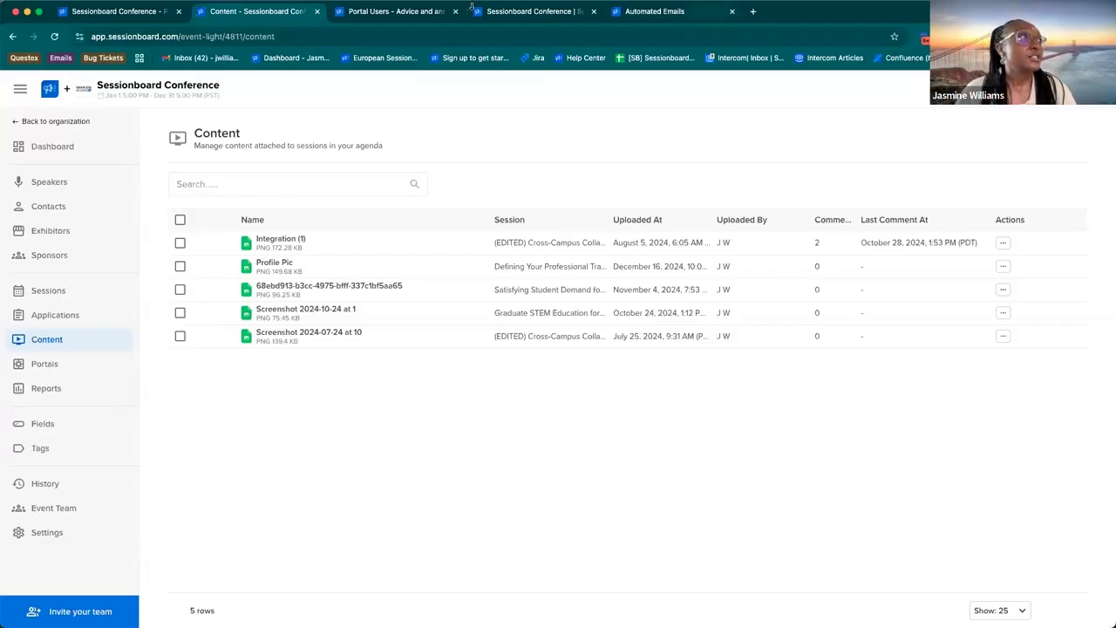
Step: Expand and review the full Portals (Legacy) and Portals (Pro) article lists on the knowledge base's Portal Users page
left_click(410, 12)
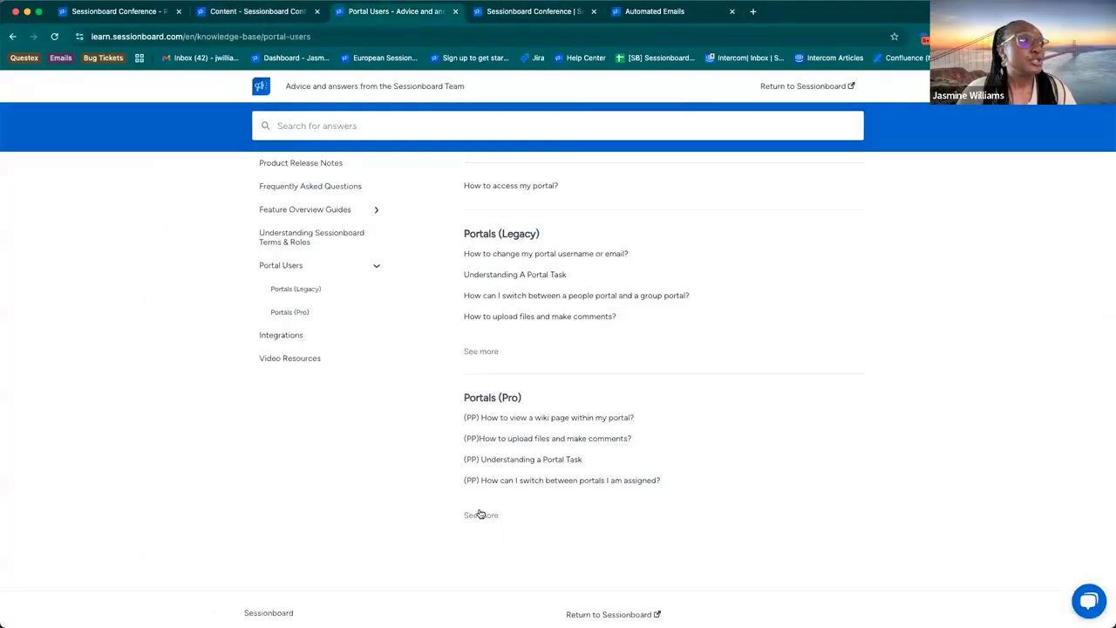
left_click(486, 352)
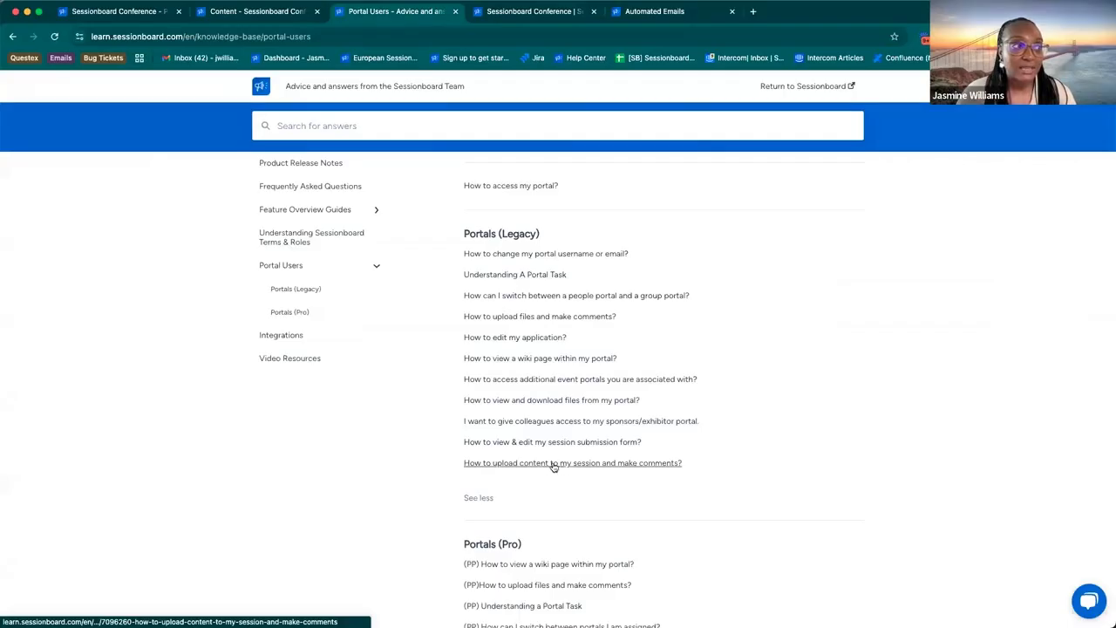
scroll(566, 466, "down", 3)
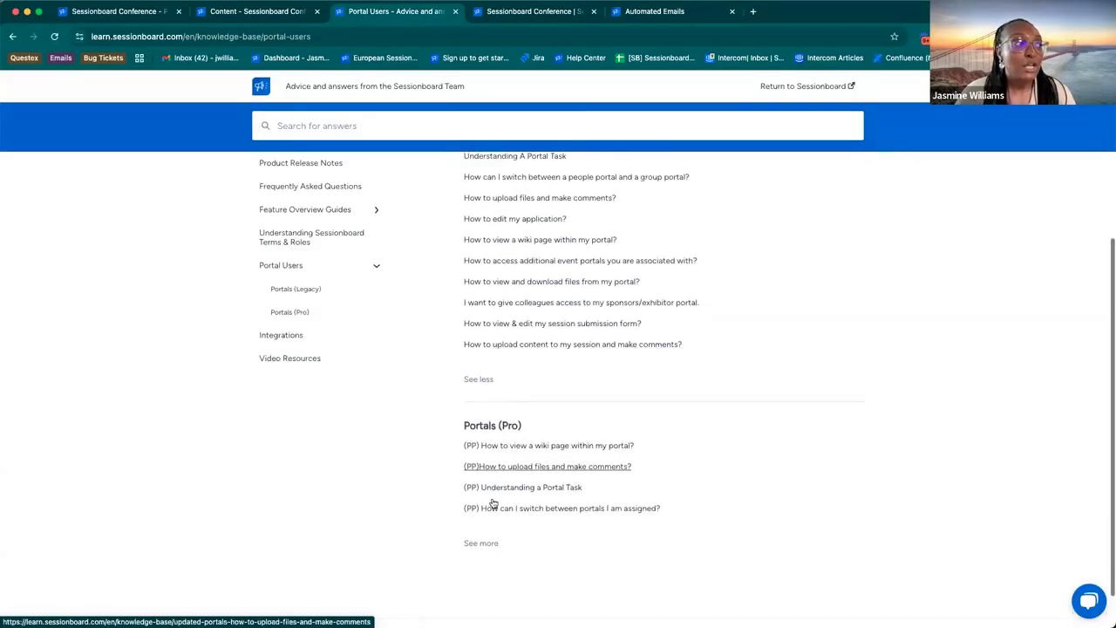
left_click(481, 543)
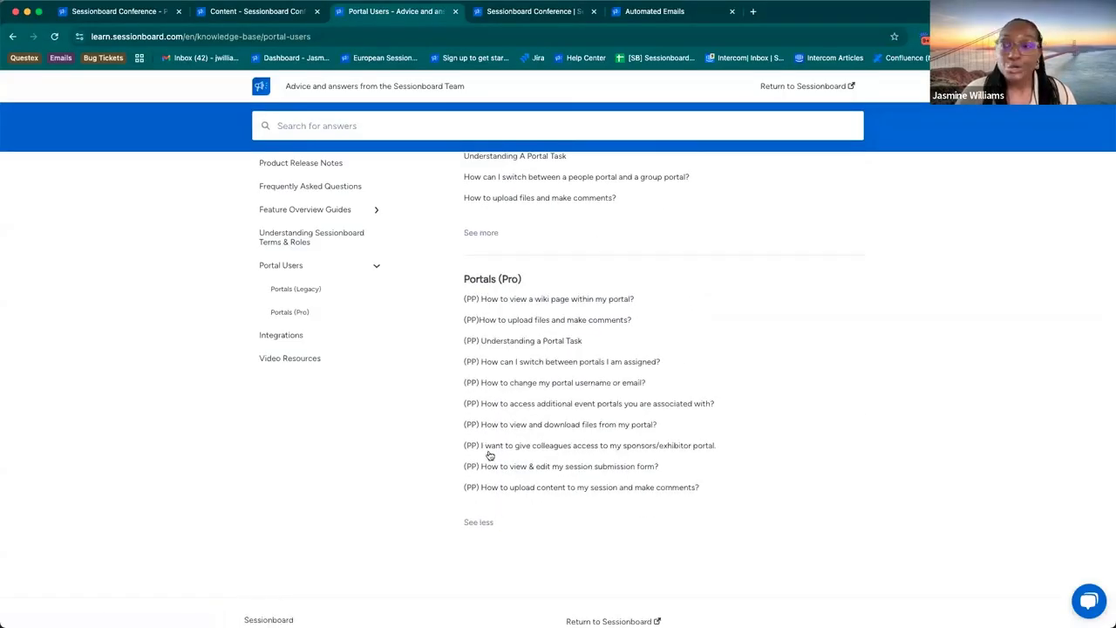
scroll(466, 279, "up", 4)
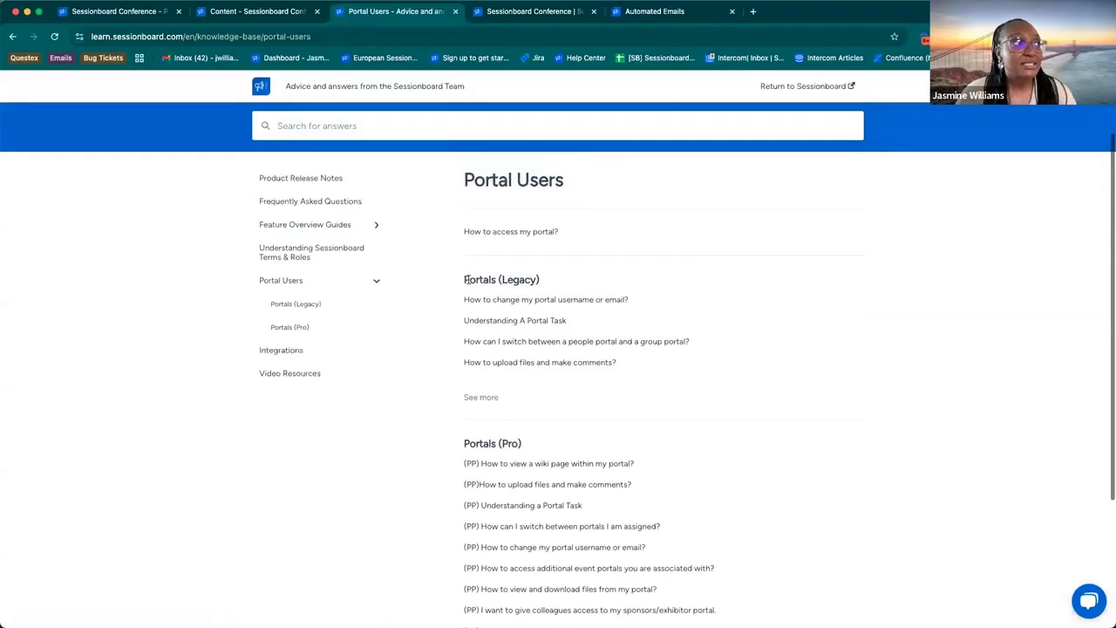
triple_click(590, 217)
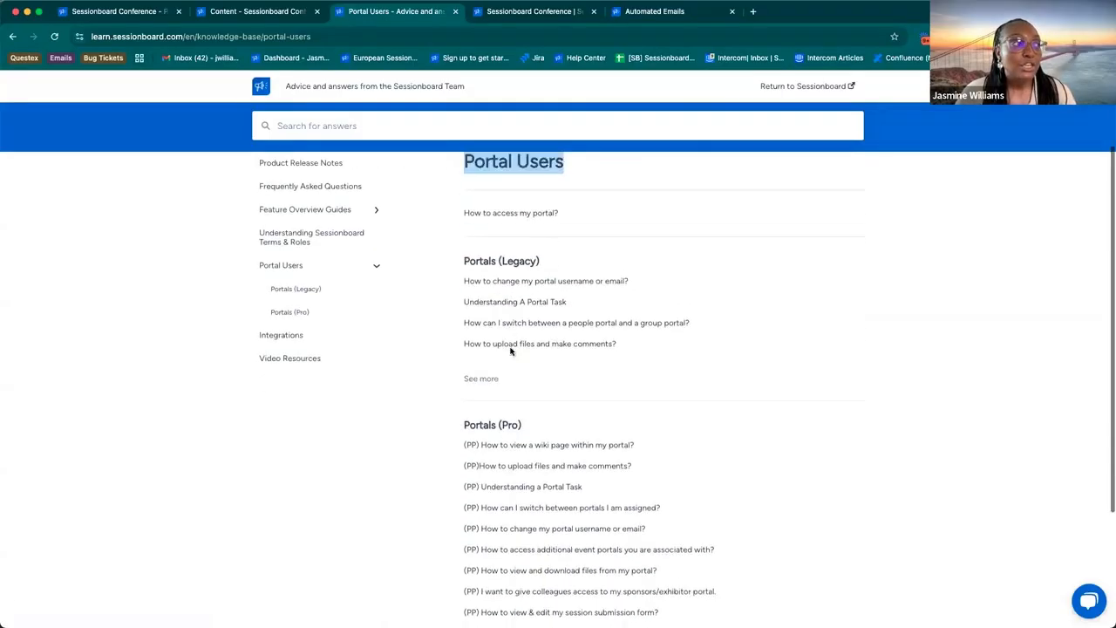
Step: Open the Portals (Pro) article on uploading content to a session and making comments, and read through its upload steps
scroll(511, 349, "down", 2)
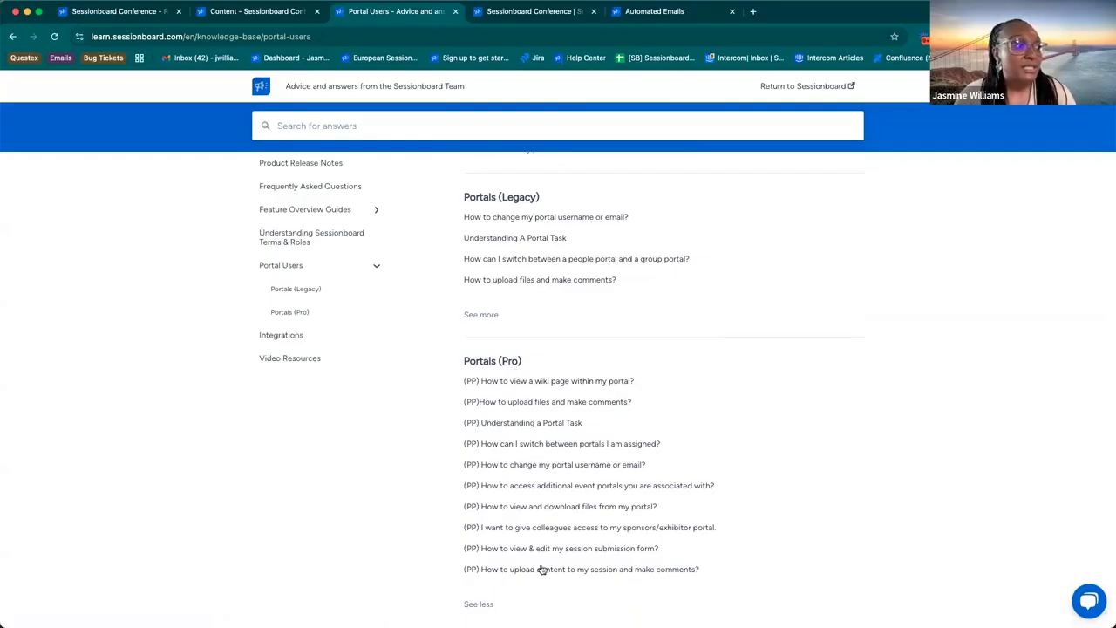
left_click(511, 570)
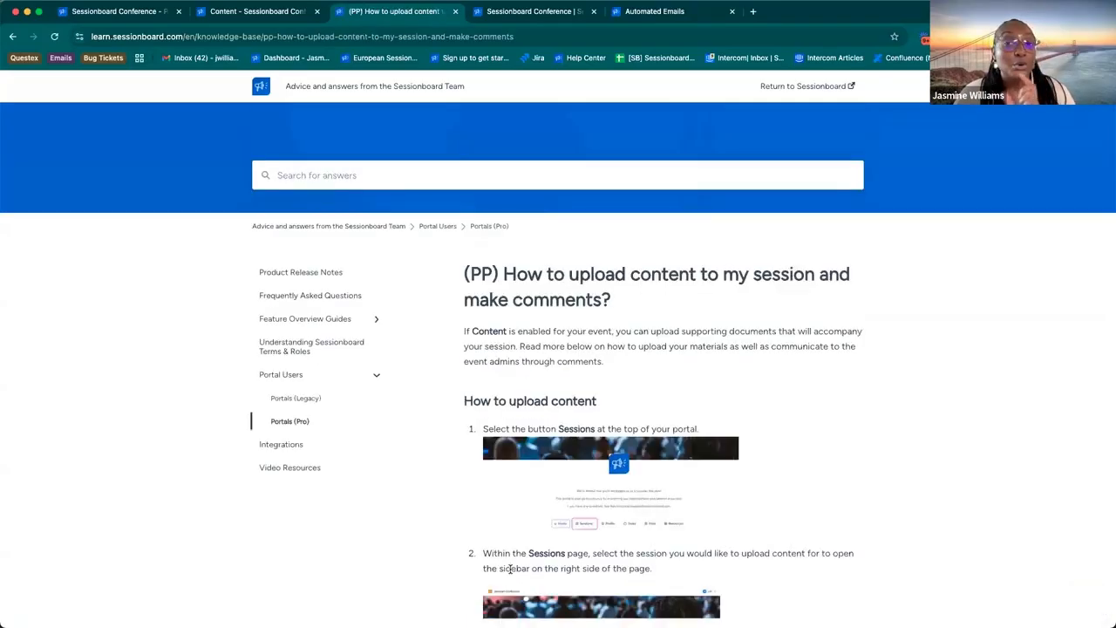
scroll(590, 474, "down", 5)
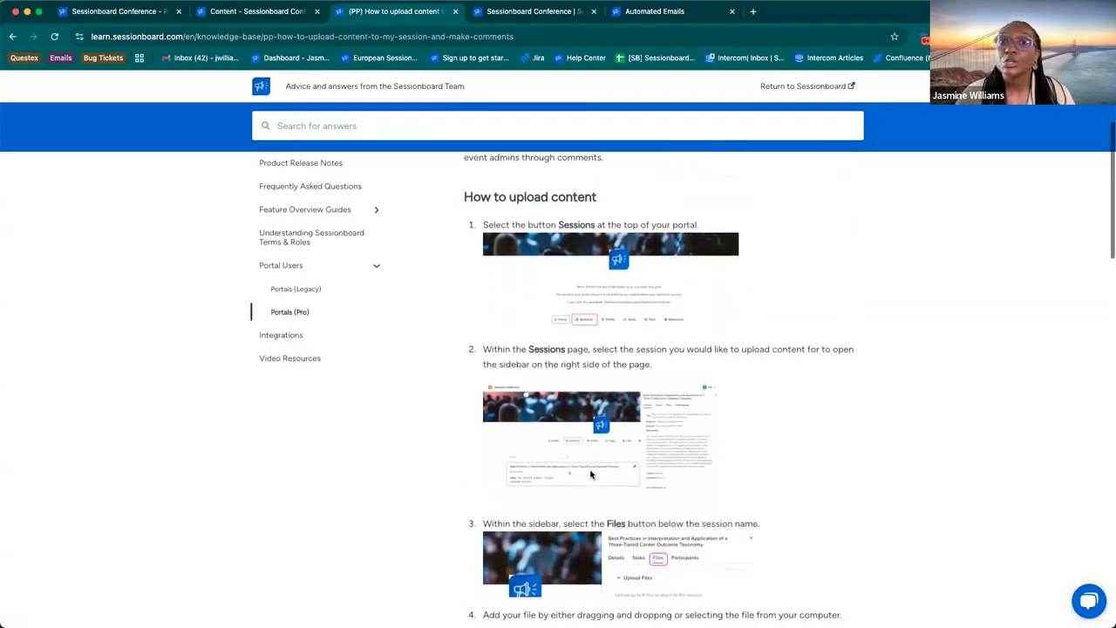
scroll(590, 474, "down", 1)
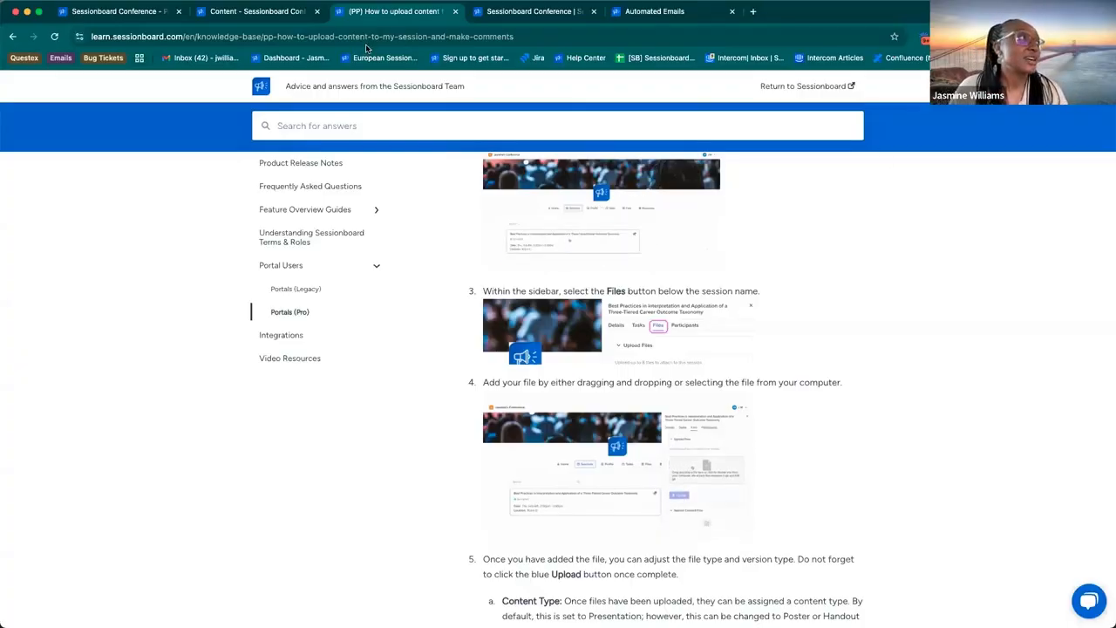
Step: Return to the Sessionboard Conference event and open its list of people and group portals
left_click(143, 15)
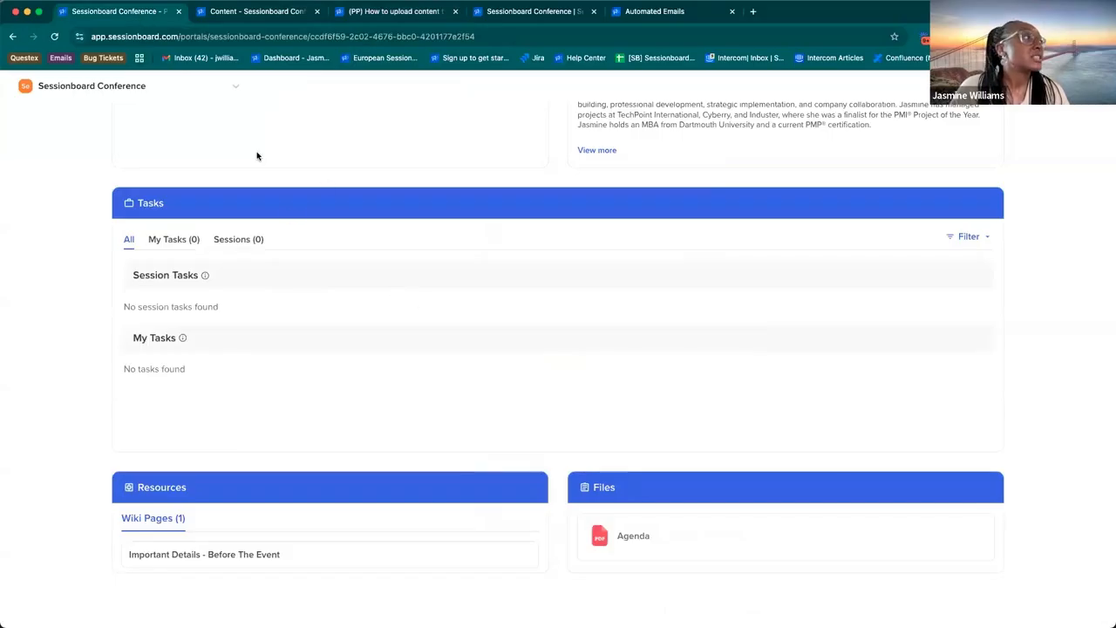
left_click(246, 12)
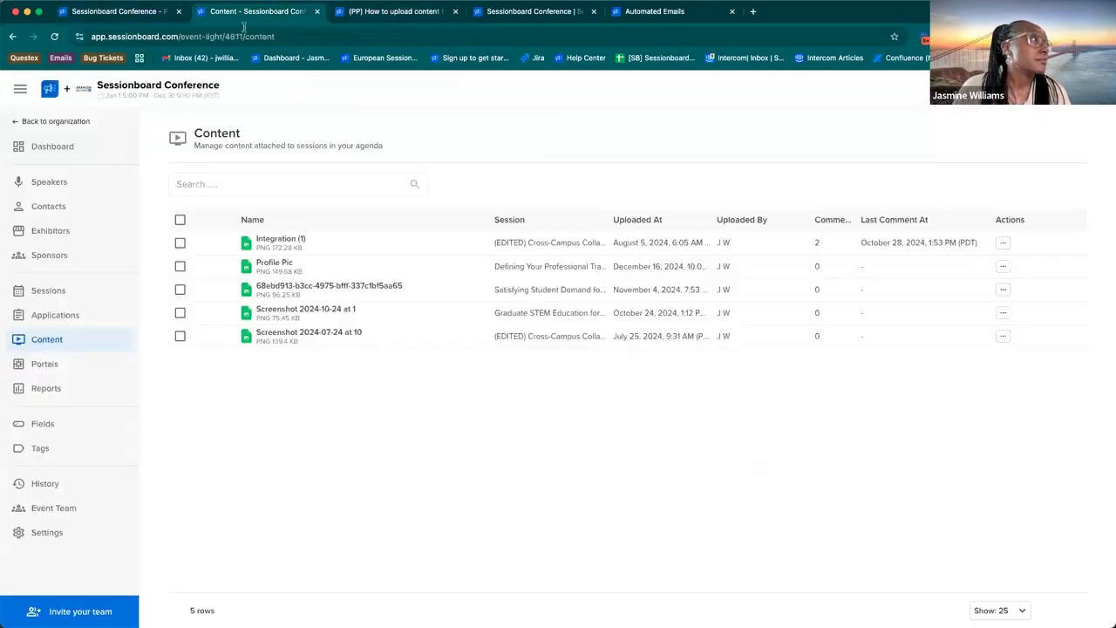
left_click(60, 373)
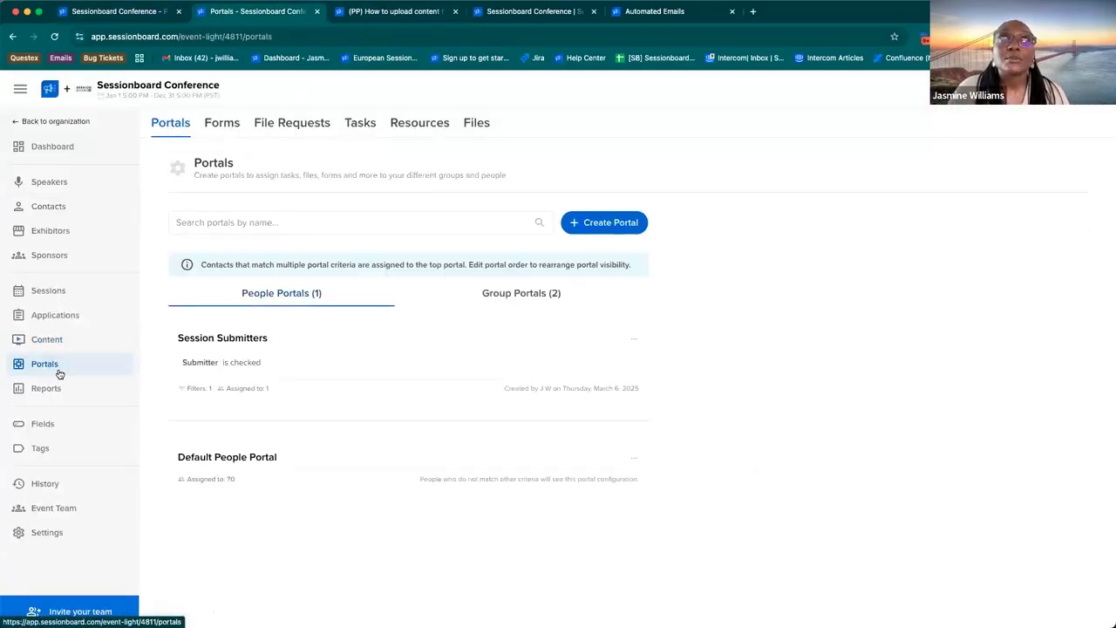